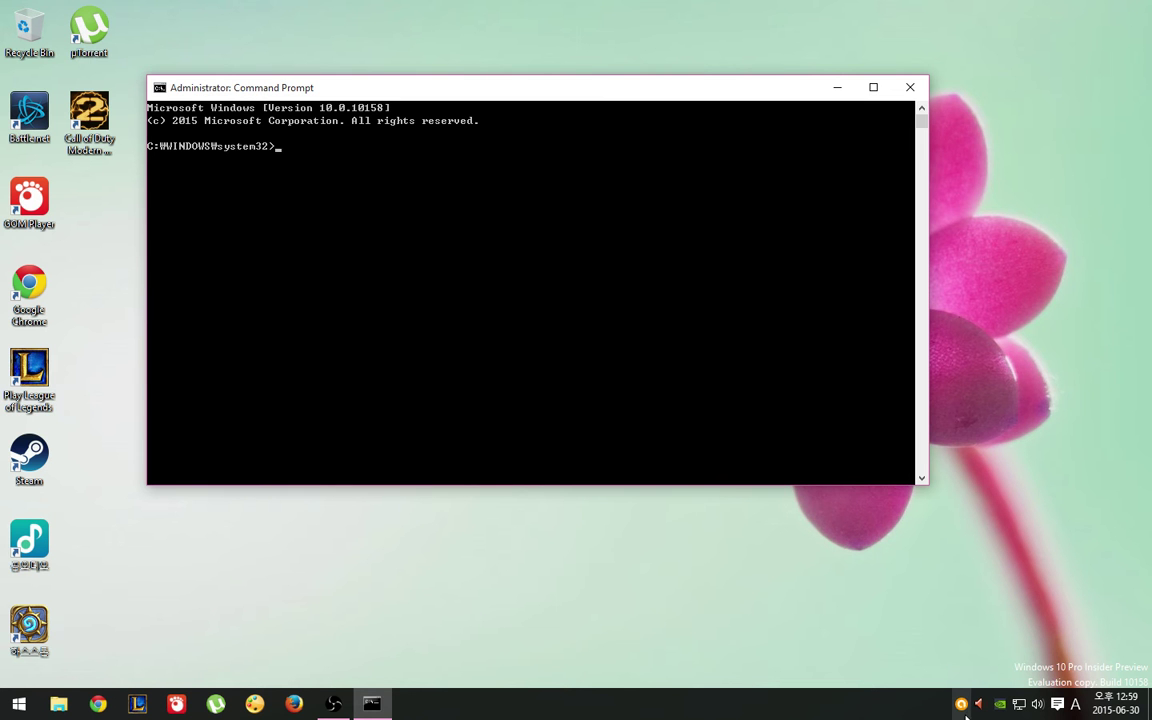
Step: View the Windows Update page under Update & security in the Settings app, and minimize the window
{"action": "left_click", "coordinate": [20, 705]}
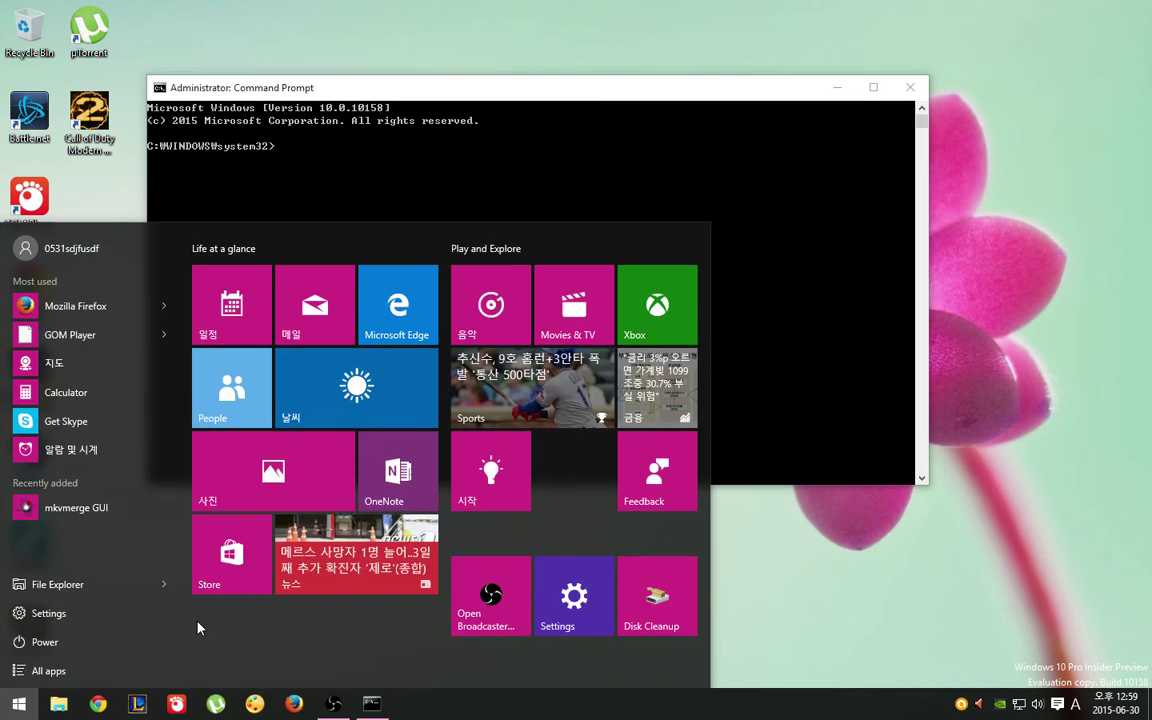
{"action": "left_click", "coordinate": [553, 603]}
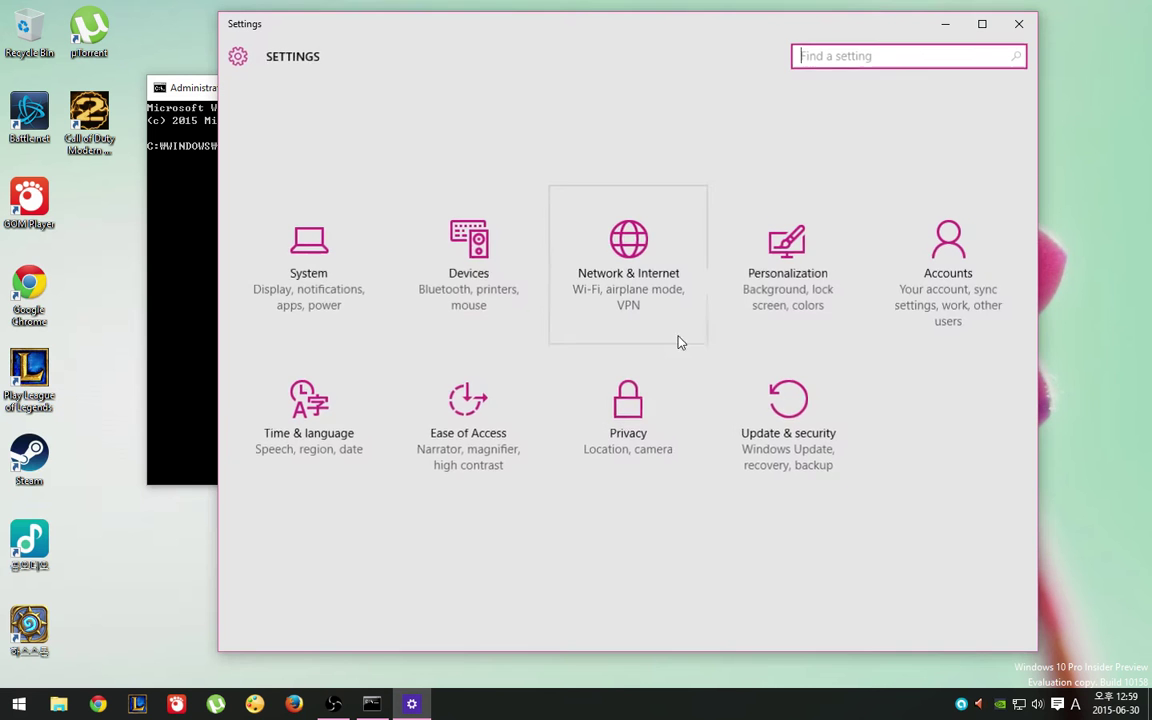
{"action": "left_click", "coordinate": [789, 417]}
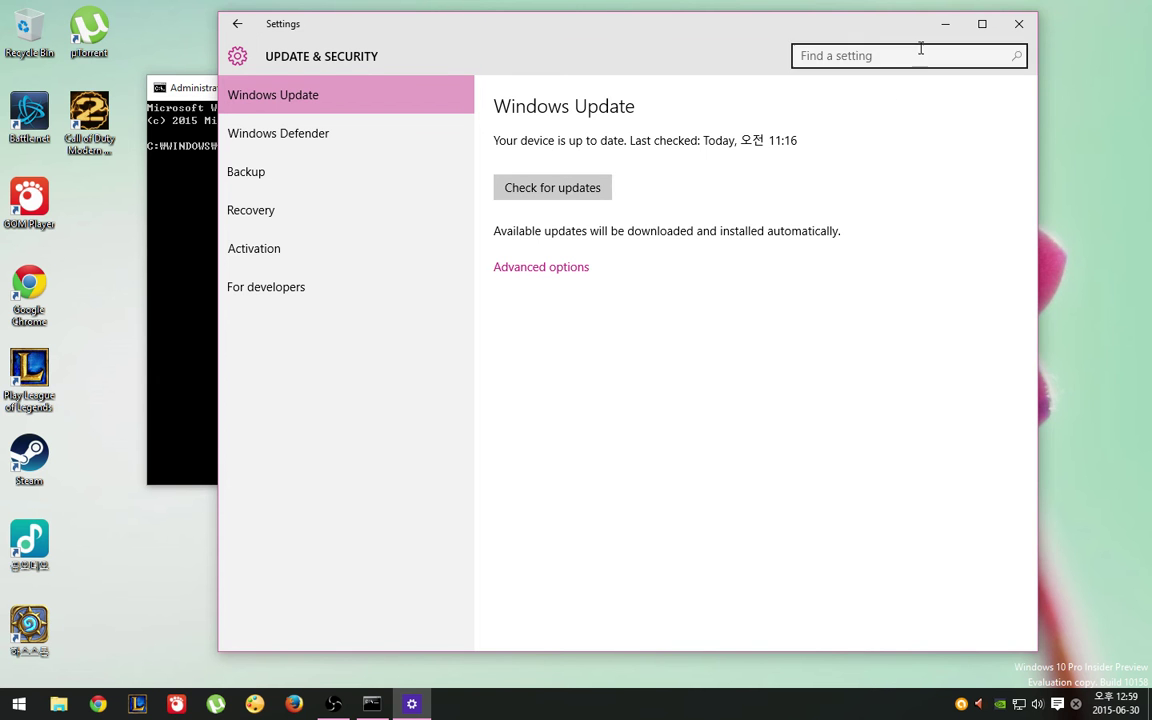
{"action": "left_click", "coordinate": [943, 24]}
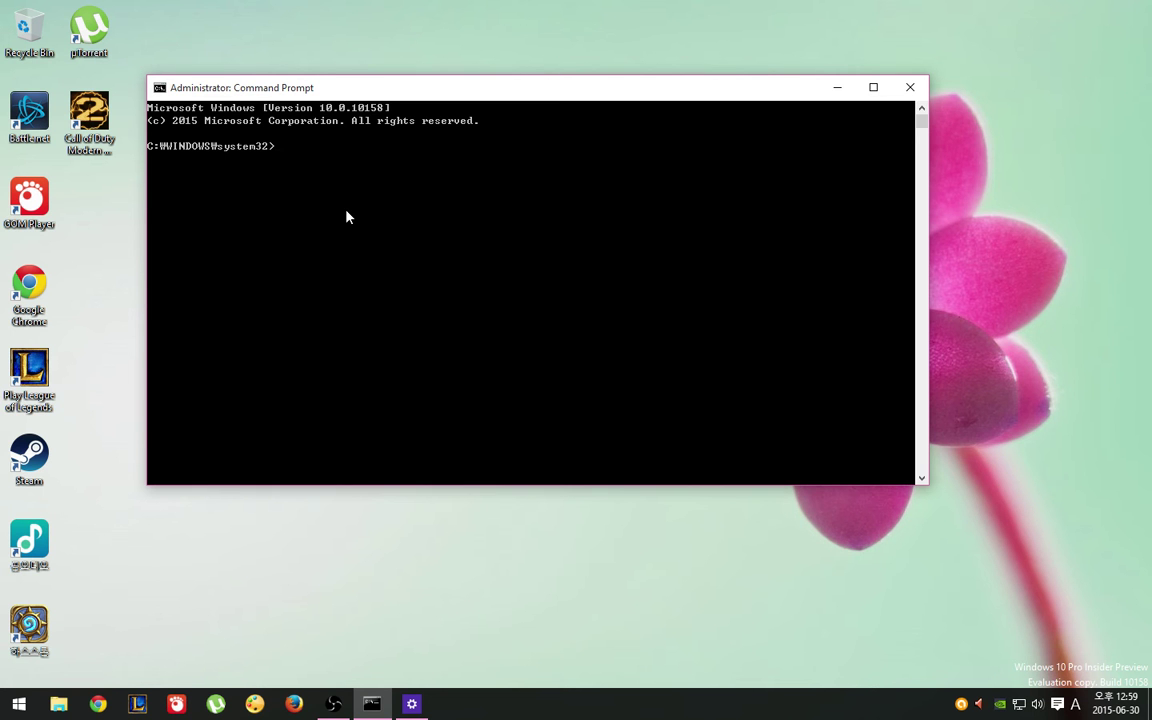
Step: Bring Settings back up, return to its home page to view the categories, and close it
{"action": "left_click", "coordinate": [18, 703]}
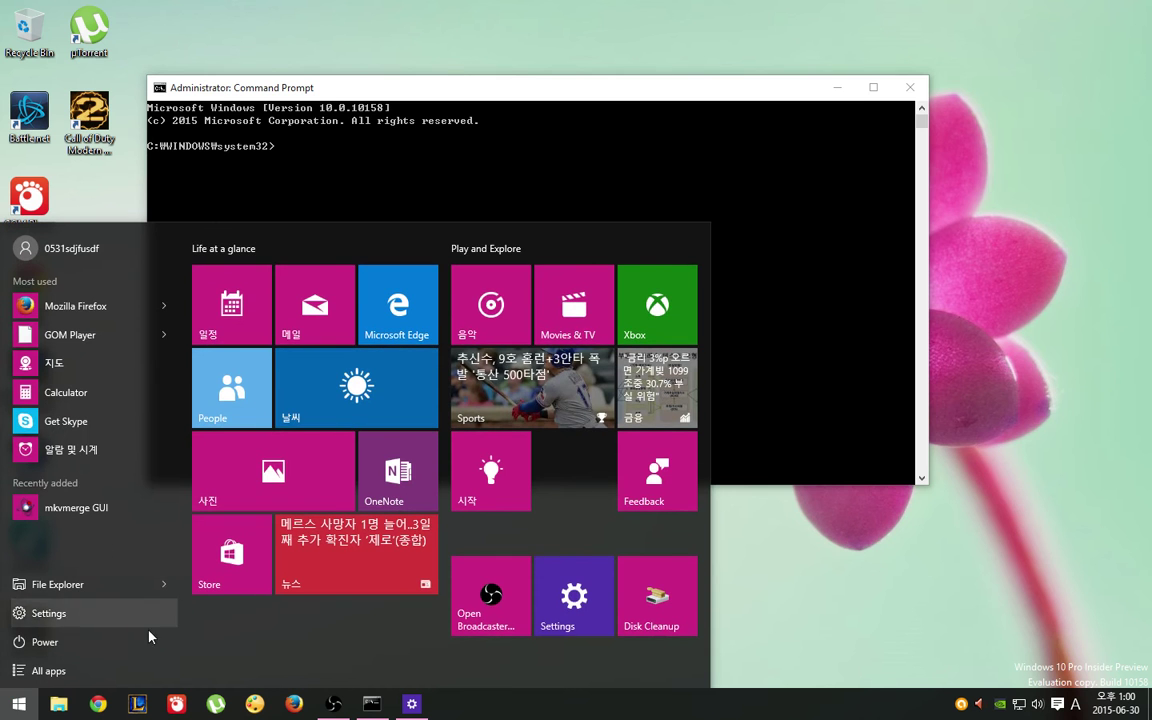
{"action": "left_click", "coordinate": [565, 605]}
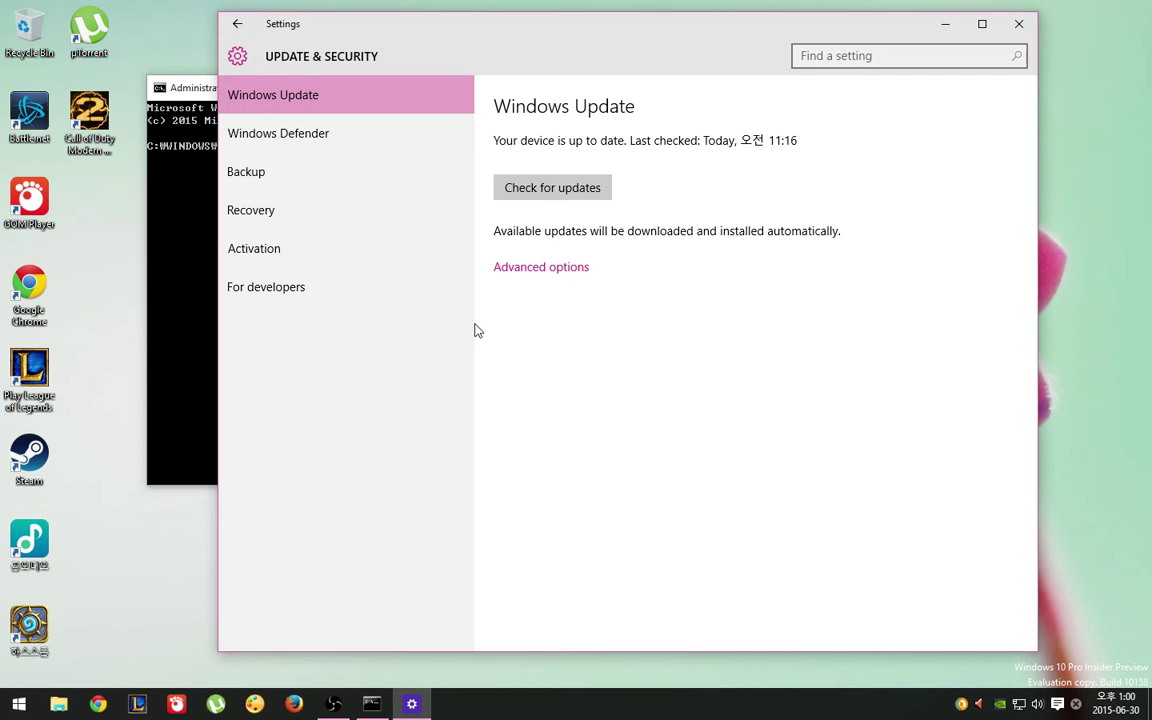
{"action": "left_click", "coordinate": [237, 23]}
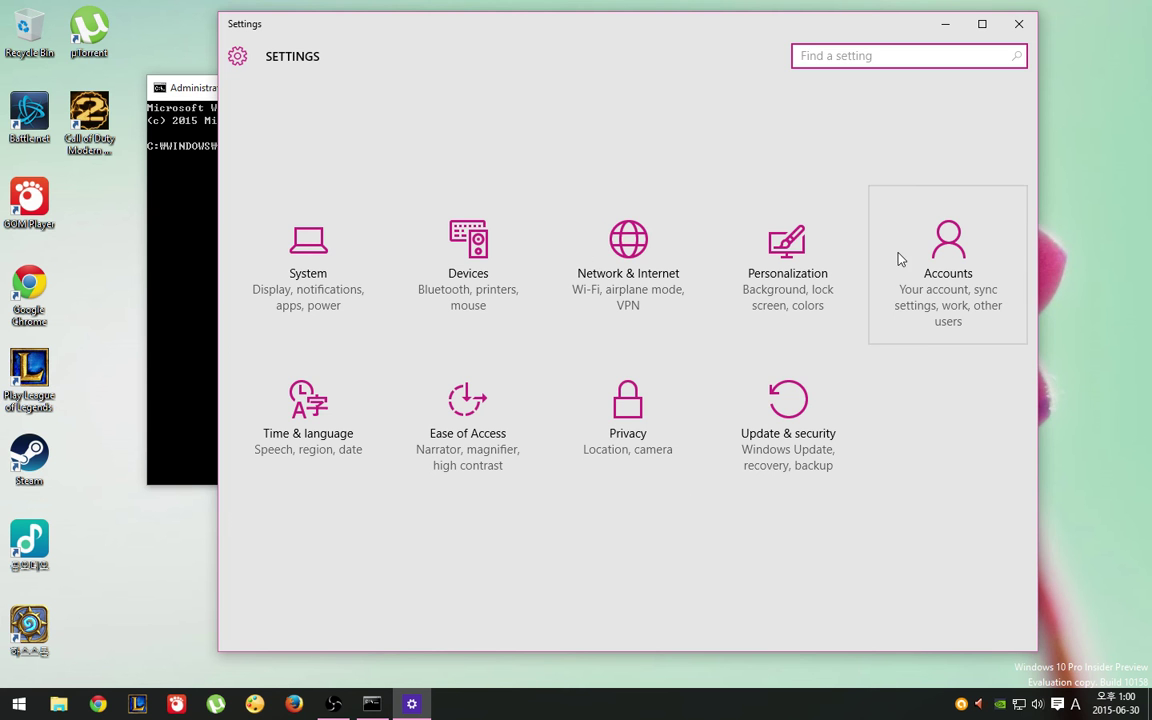
{"action": "left_click", "coordinate": [1020, 30]}
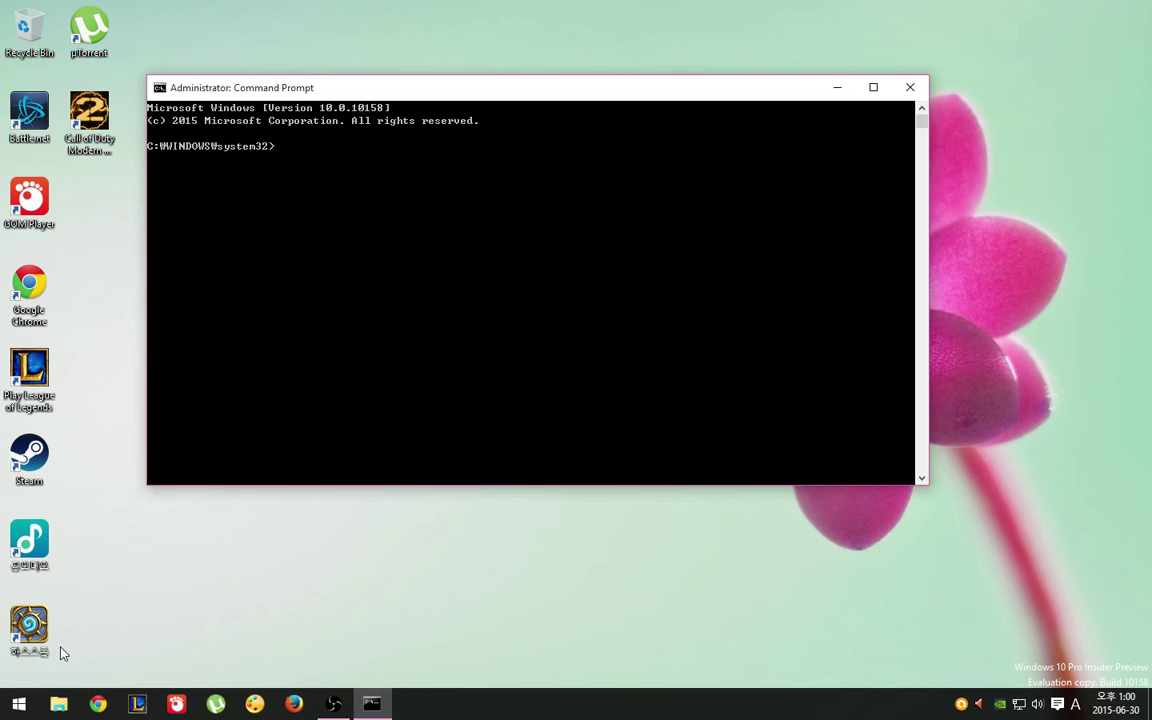
Step: Switch to Control Panel, look through the System and Security and Network and Internet categories, and close it
{"action": "right_click", "coordinate": [18, 704]}
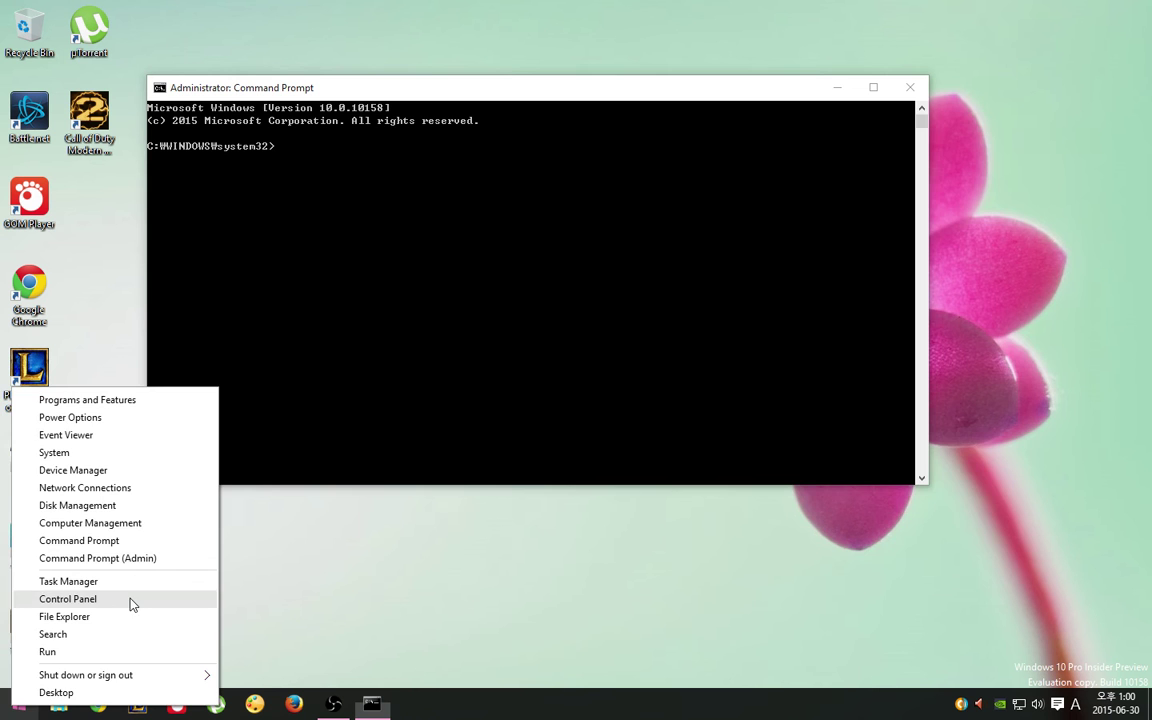
{"action": "left_click", "coordinate": [130, 600]}
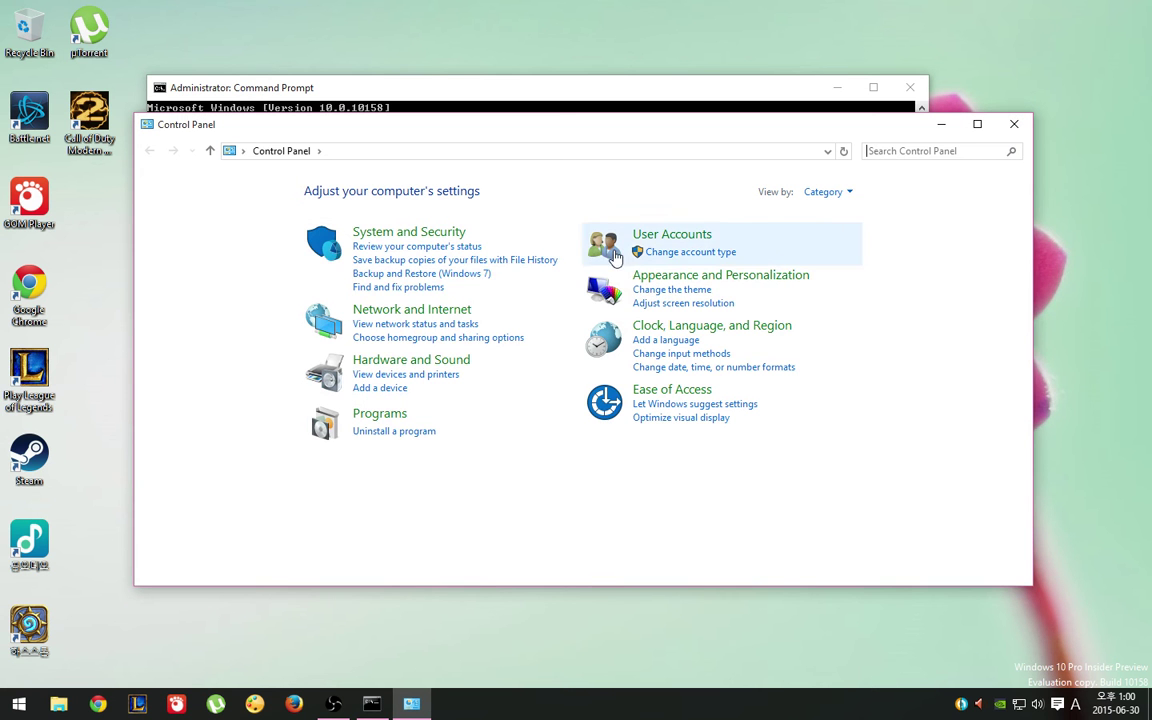
{"action": "left_click", "coordinate": [310, 243]}
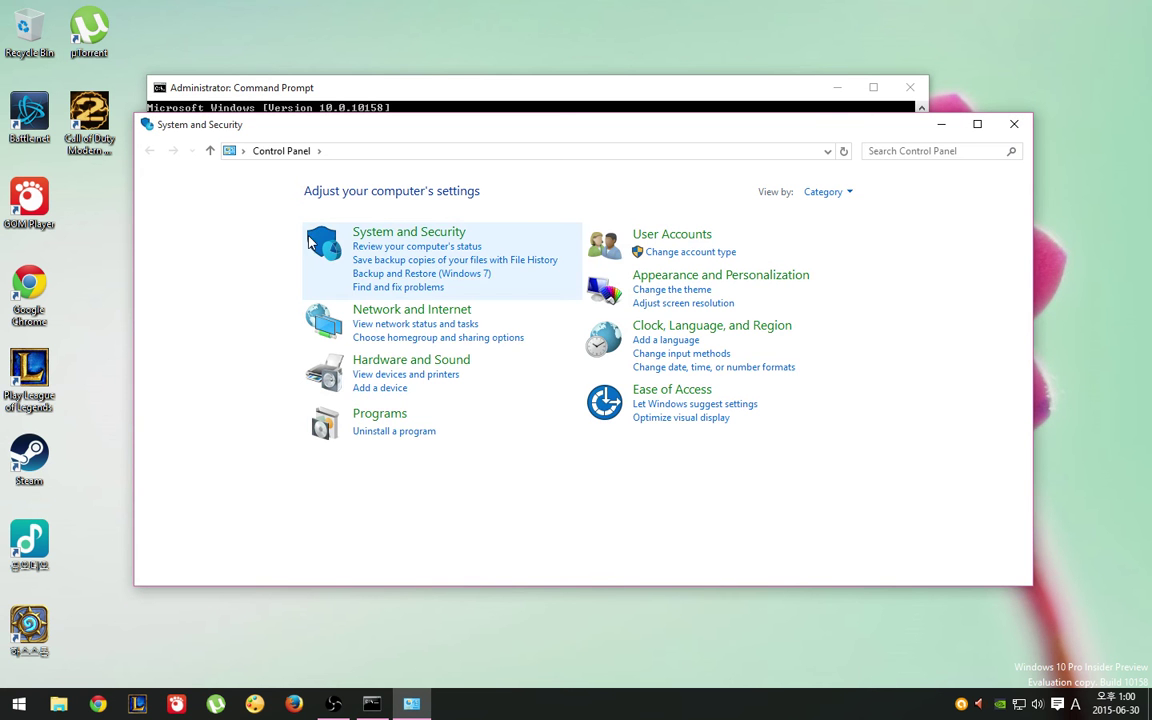
{"action": "scroll", "coordinate": [265, 418], "scroll_direction": "down", "scroll_amount": 3}
{"action": "key", "text": "alt+Left"}
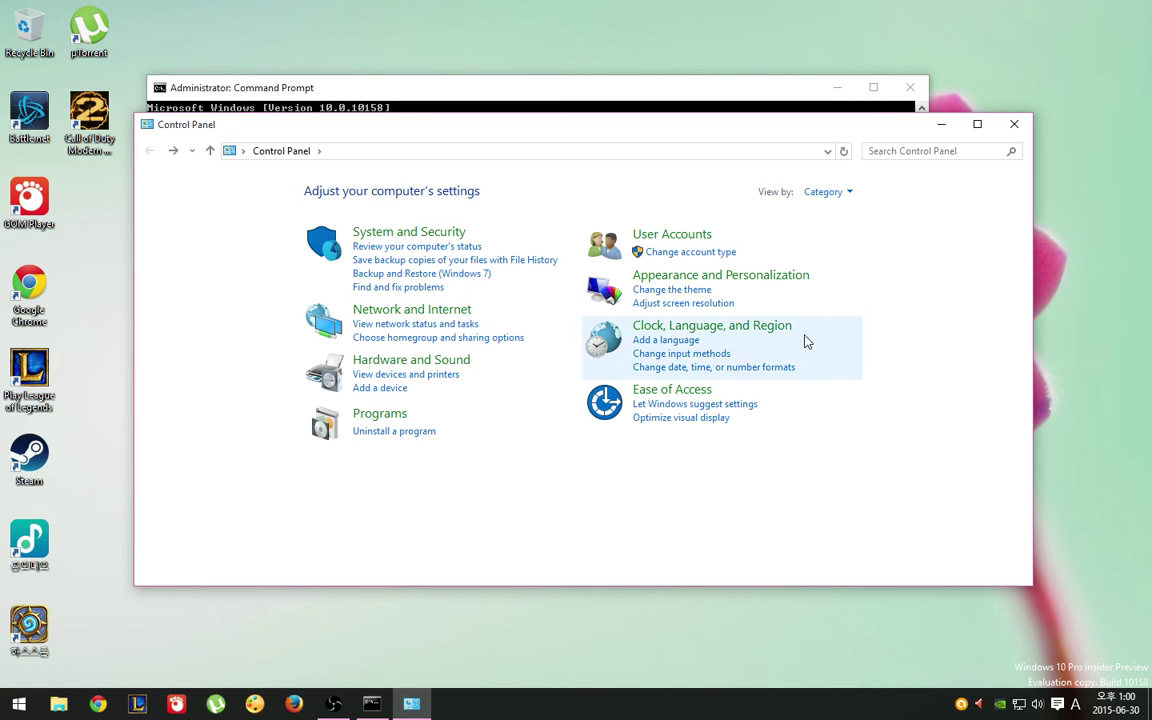
{"action": "left_click", "coordinate": [329, 337]}
{"action": "key", "text": "alt+Left"}
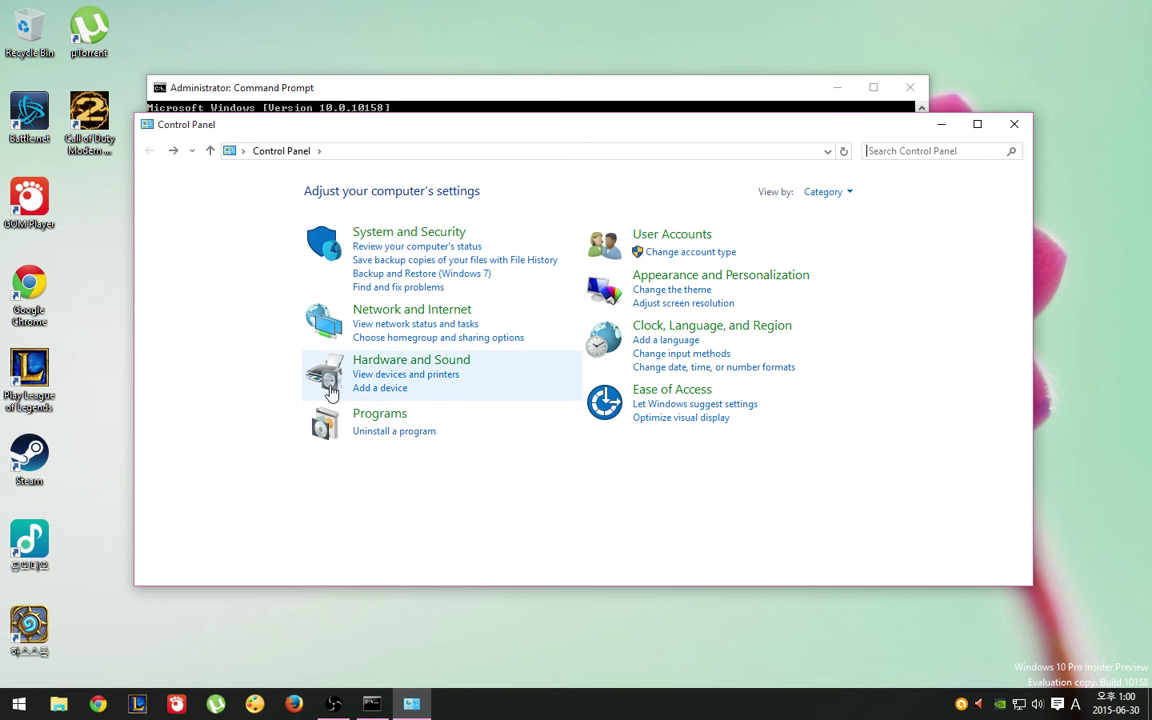
{"action": "left_click", "coordinate": [1014, 124]}
Step: Switch to Microsoft Edge, open a news article from the start page, and return to the start page
{"action": "left_click", "coordinate": [18, 704]}
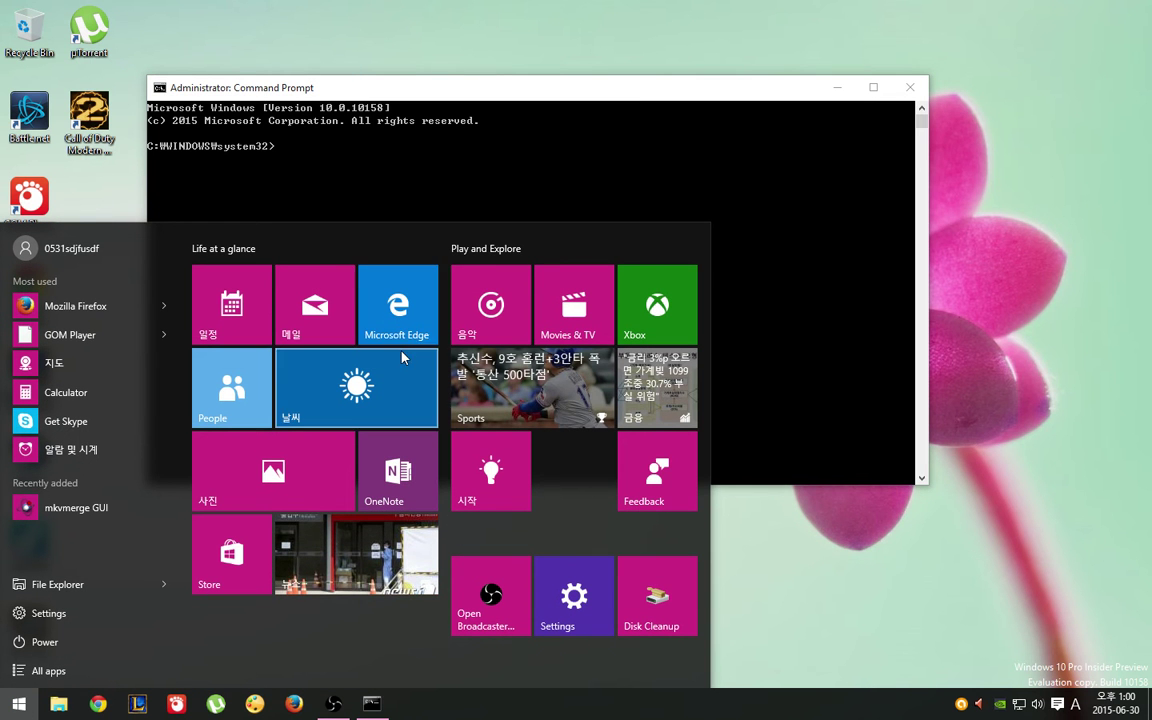
{"action": "left_click", "coordinate": [420, 338]}
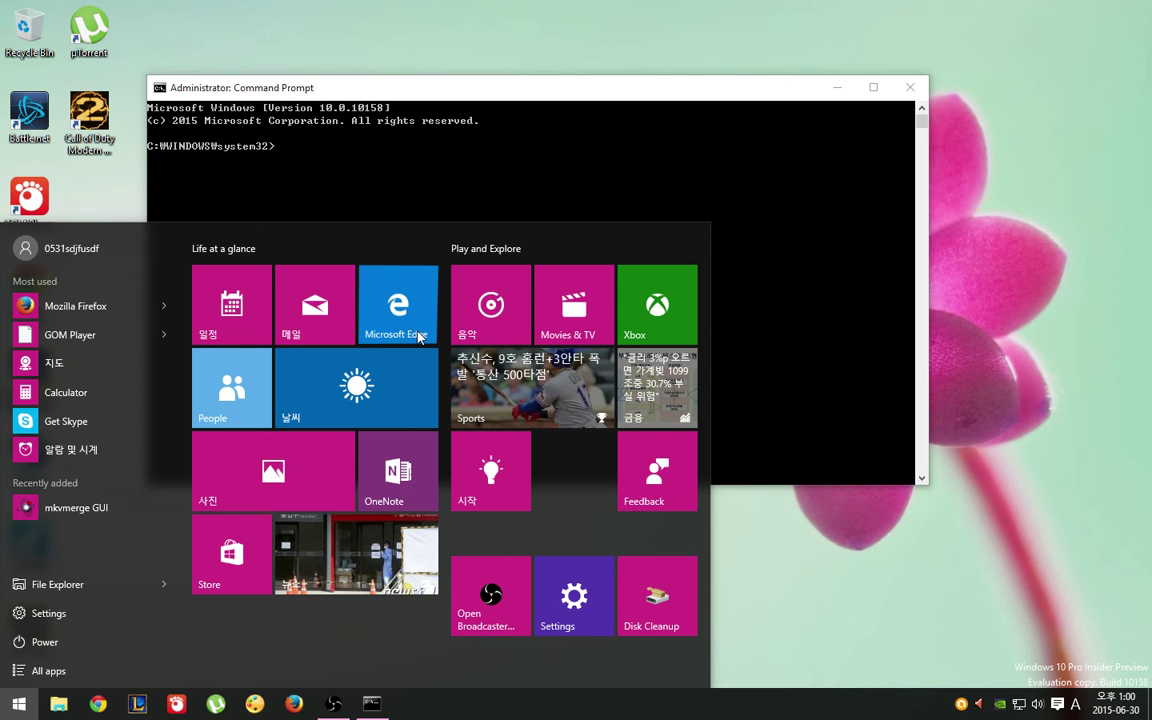
{"action": "scroll", "coordinate": [398, 432], "scroll_direction": "down", "scroll_amount": 3}
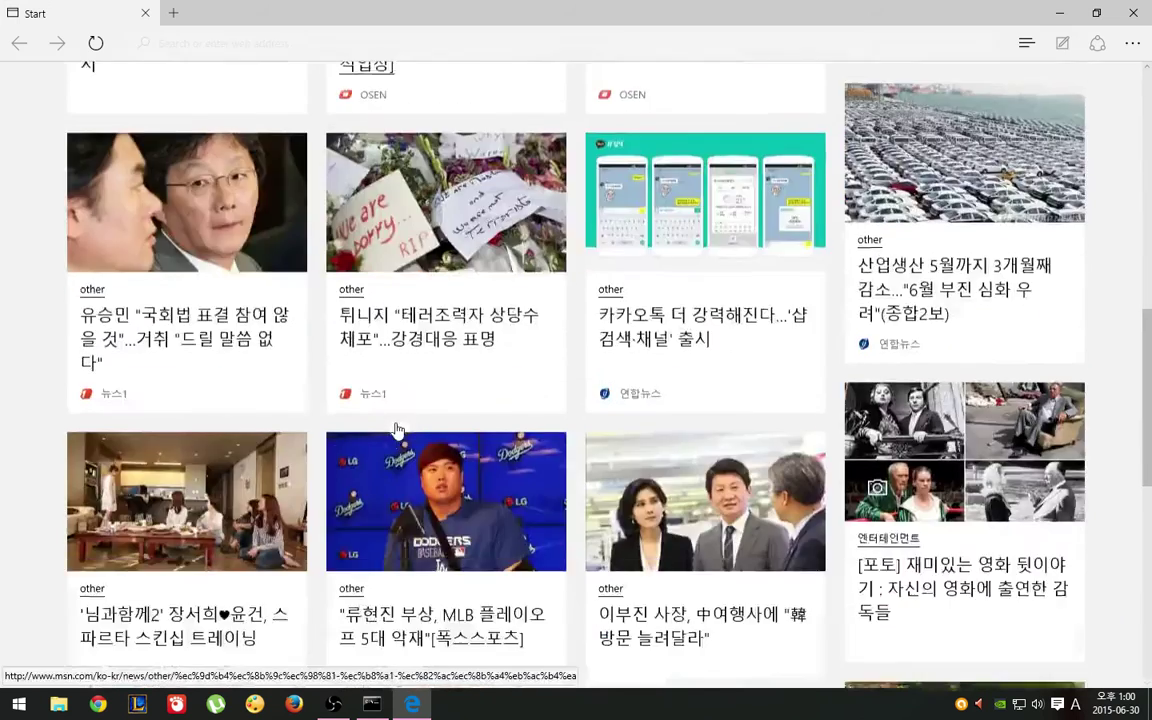
{"action": "scroll", "coordinate": [398, 432], "scroll_direction": "up", "scroll_amount": 3}
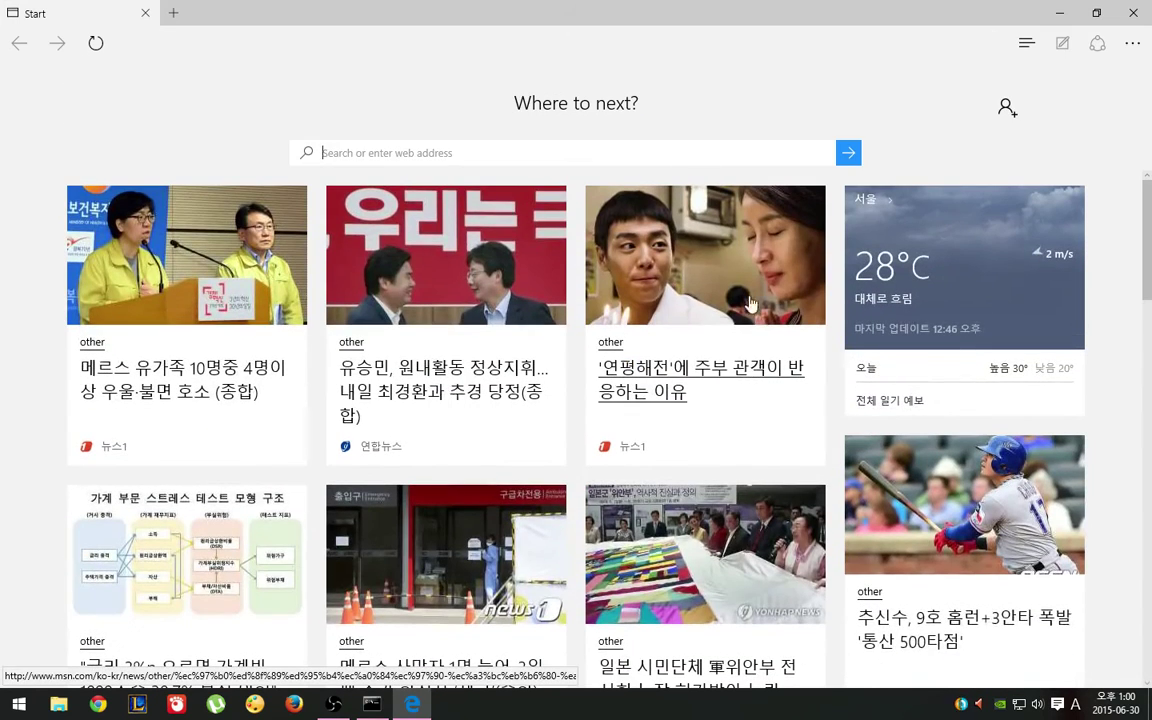
{"action": "left_click", "coordinate": [717, 270]}
{"action": "key", "text": "alt+Left"}
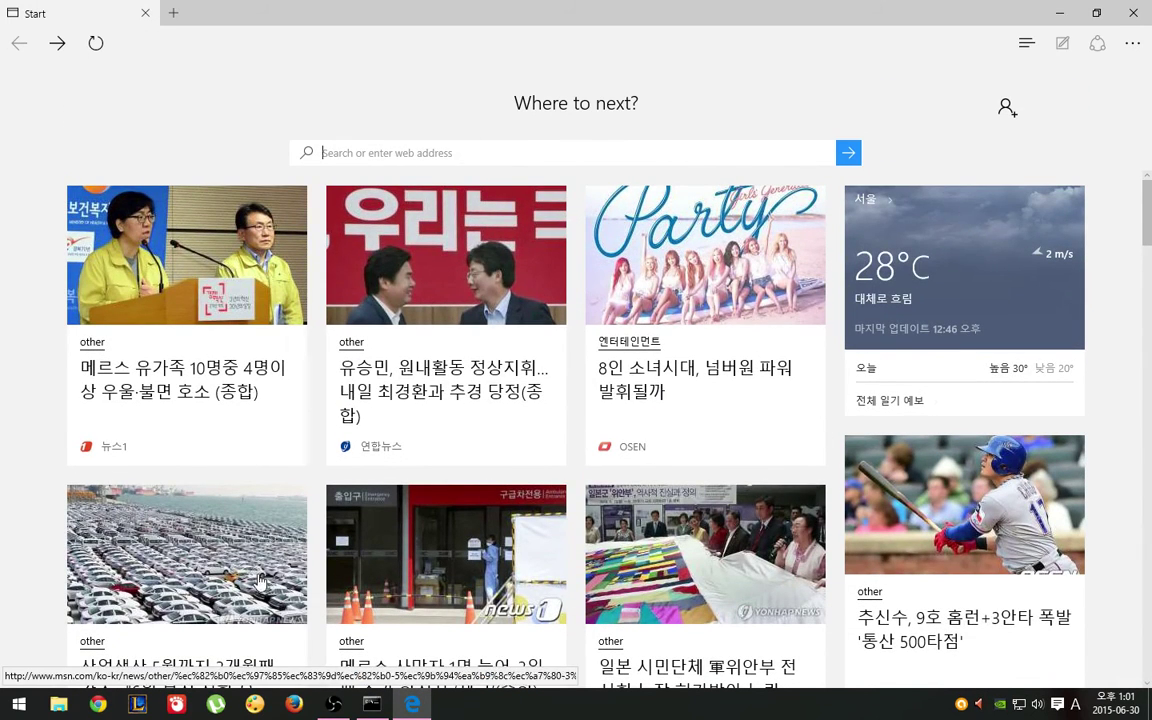
Step: Browse the news feed on the browser's start page and return to its beginning
{"action": "scroll", "coordinate": [658, 515], "scroll_direction": "down", "scroll_amount": 5}
{"action": "scroll", "coordinate": [658, 515], "scroll_direction": "down", "scroll_amount": 7}
{"action": "scroll", "coordinate": [630, 527], "scroll_direction": "up", "scroll_amount": 3}
{"action": "scroll", "coordinate": [600, 520], "scroll_direction": "down", "scroll_amount": 10}
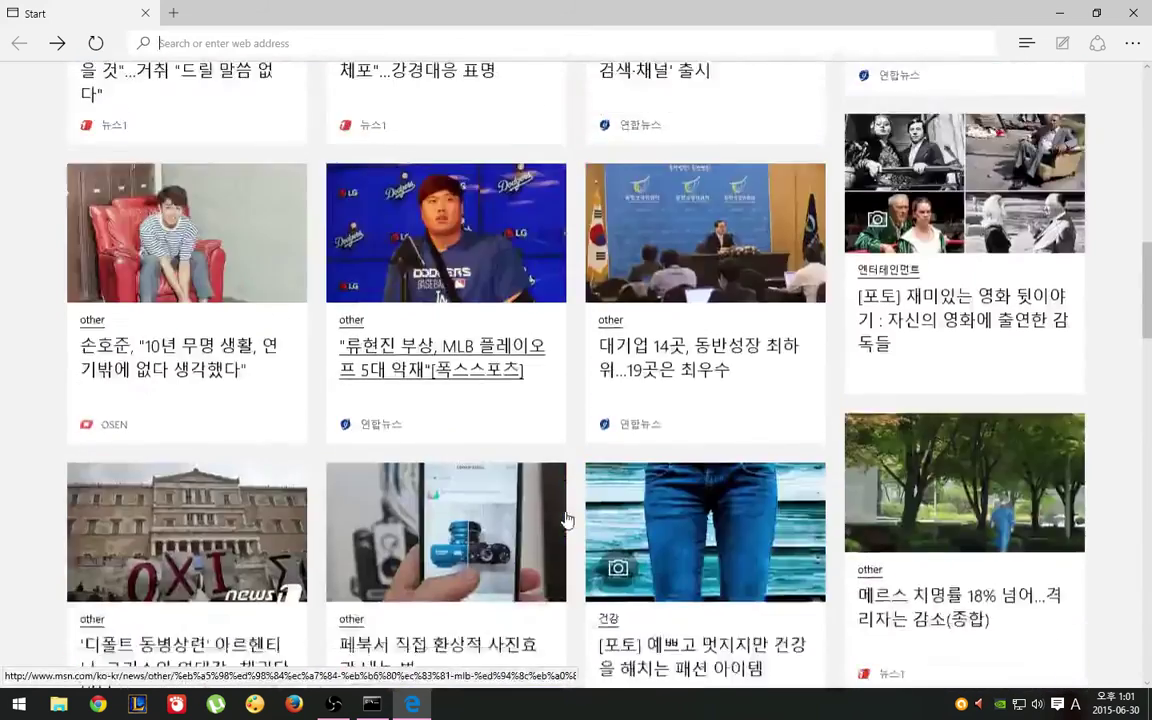
{"action": "scroll", "coordinate": [565, 518], "scroll_direction": "down", "scroll_amount": 5}
{"action": "scroll", "coordinate": [565, 518], "scroll_direction": "up", "scroll_amount": 10}
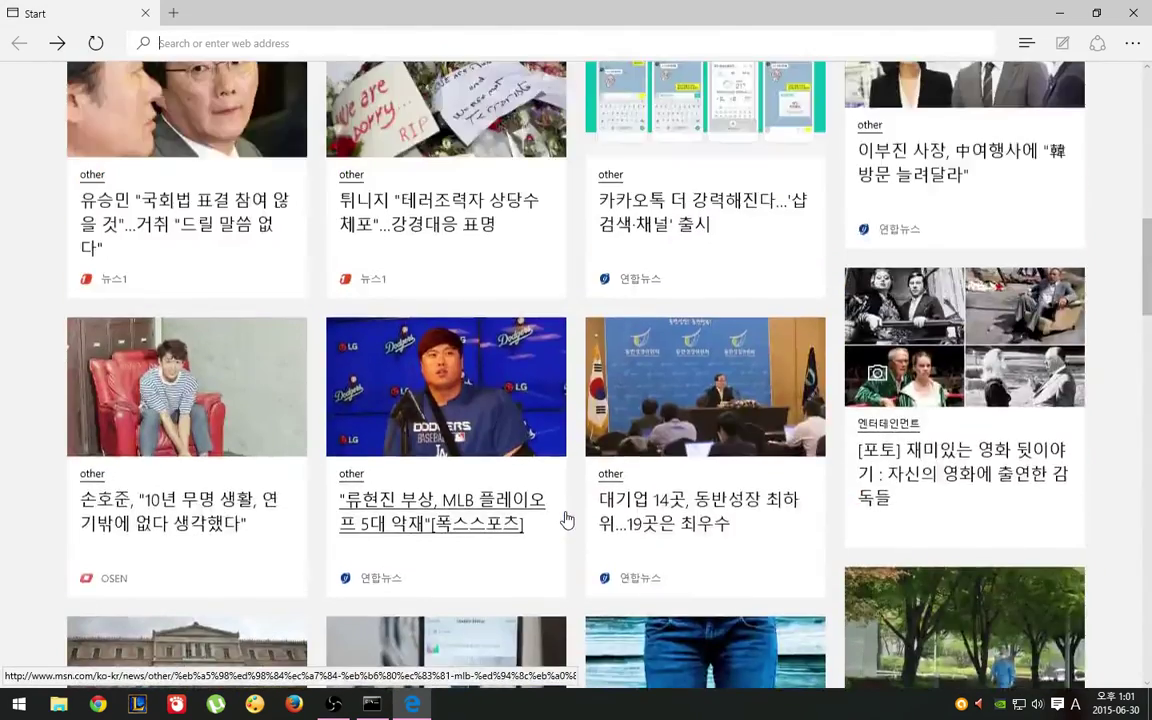
{"action": "scroll", "coordinate": [565, 518], "scroll_direction": "up", "scroll_amount": 10}
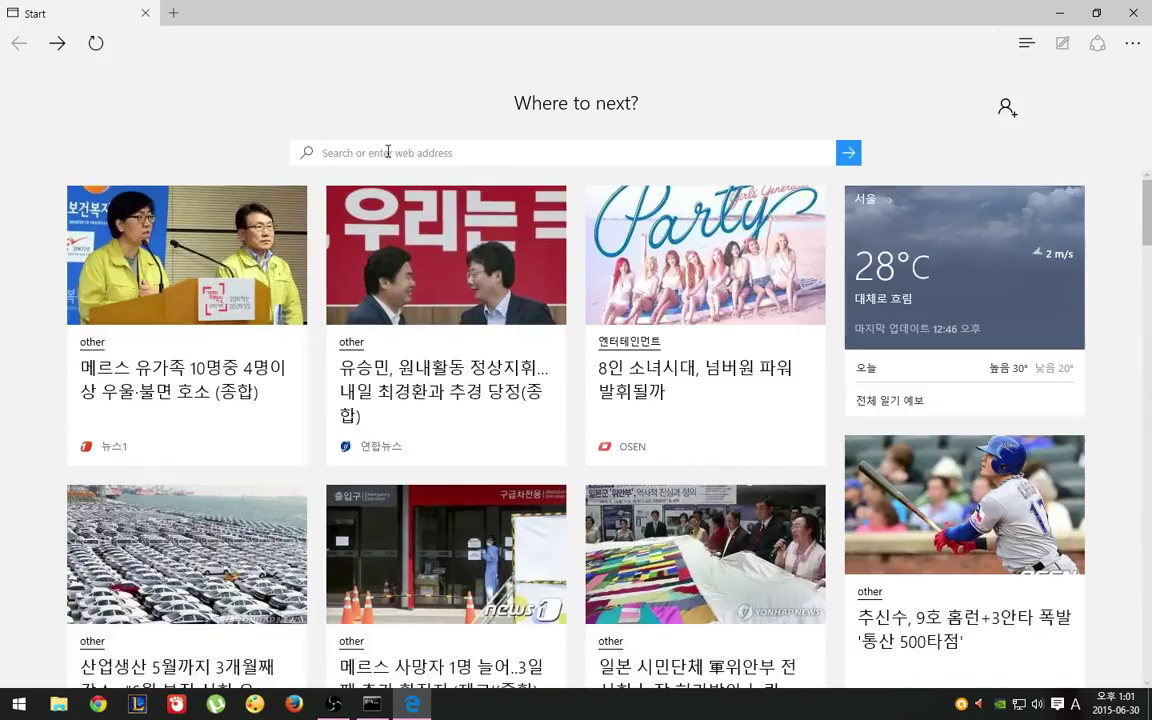
Step: Examine the browser's settings, including the reading options and app version information, and dismiss them
{"action": "left_click", "coordinate": [1132, 43]}
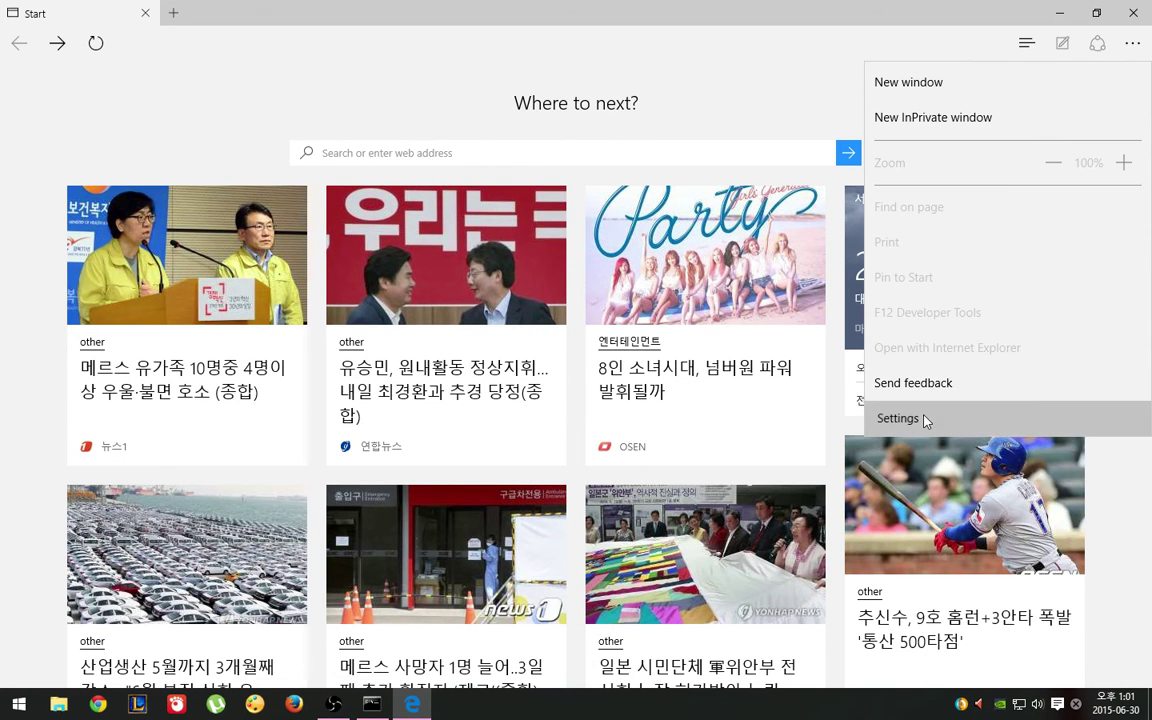
{"action": "left_click", "coordinate": [926, 419]}
{"action": "scroll", "coordinate": [997, 377], "scroll_direction": "down", "scroll_amount": 3}
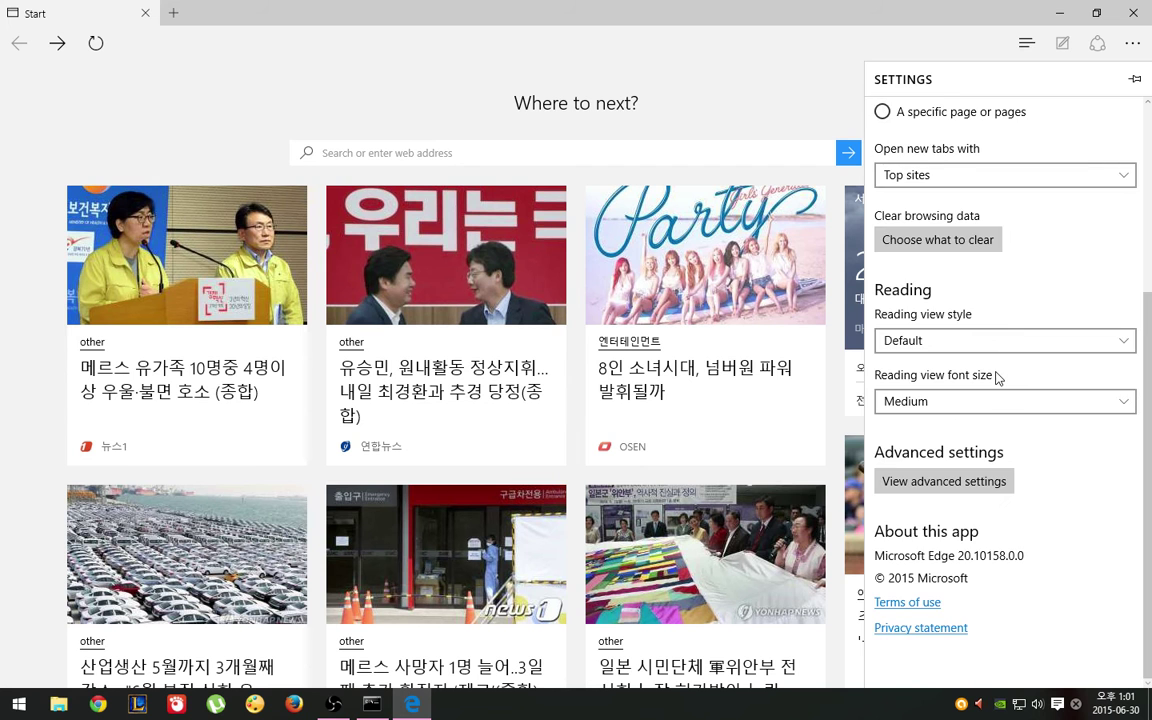
{"action": "scroll", "coordinate": [997, 377], "scroll_direction": "up", "scroll_amount": 3}
{"action": "scroll", "coordinate": [1019, 366], "scroll_direction": "down", "scroll_amount": 3}
{"action": "left_click", "coordinate": [631, 83]}
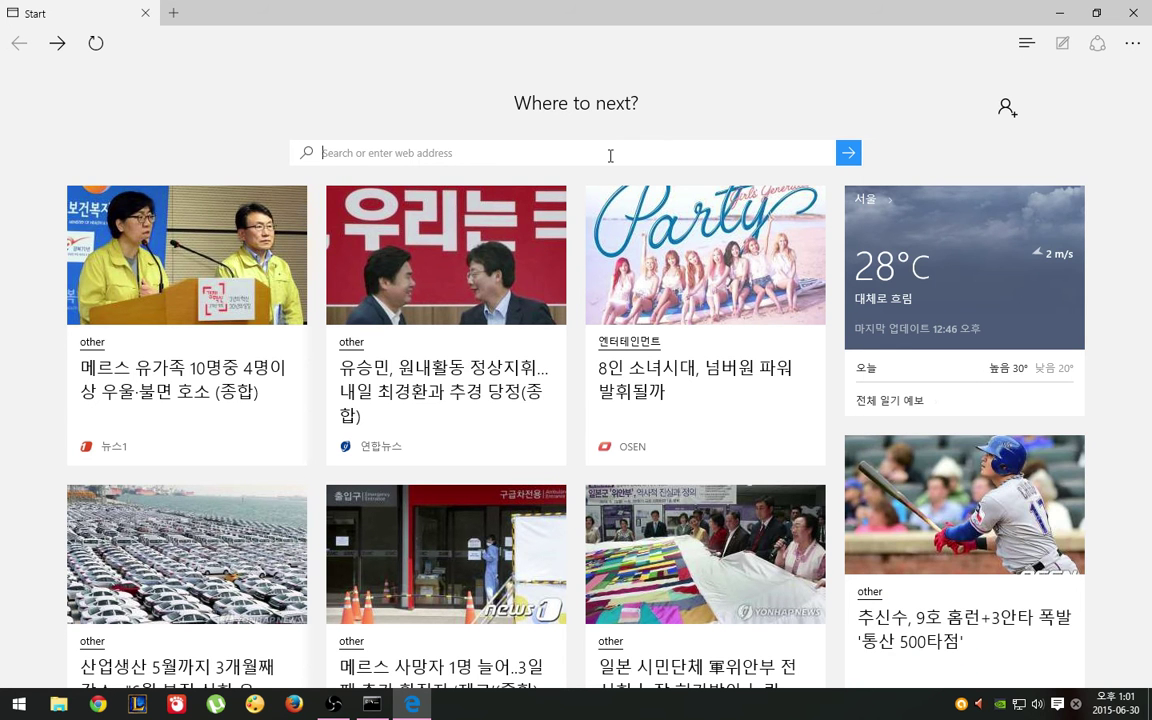
Step: Enter "d" in the address bar to view the search suggestions, and close the browser
{"action": "type", "text": "d"}
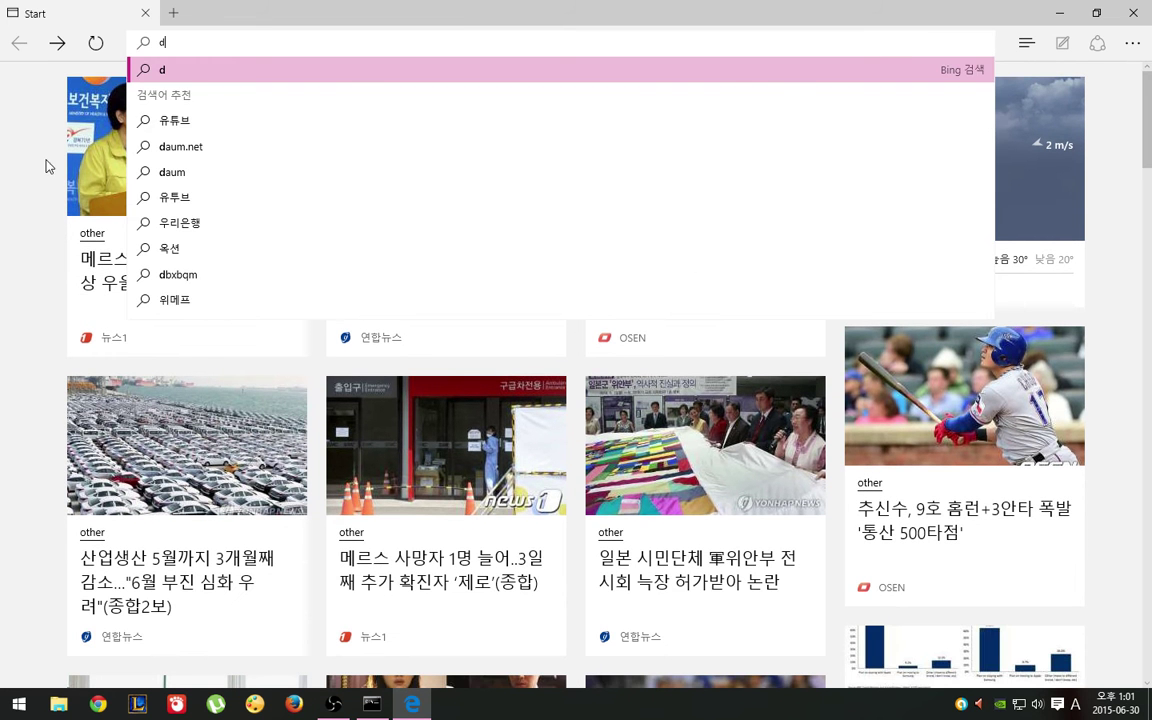
{"action": "left_click", "coordinate": [15, 150]}
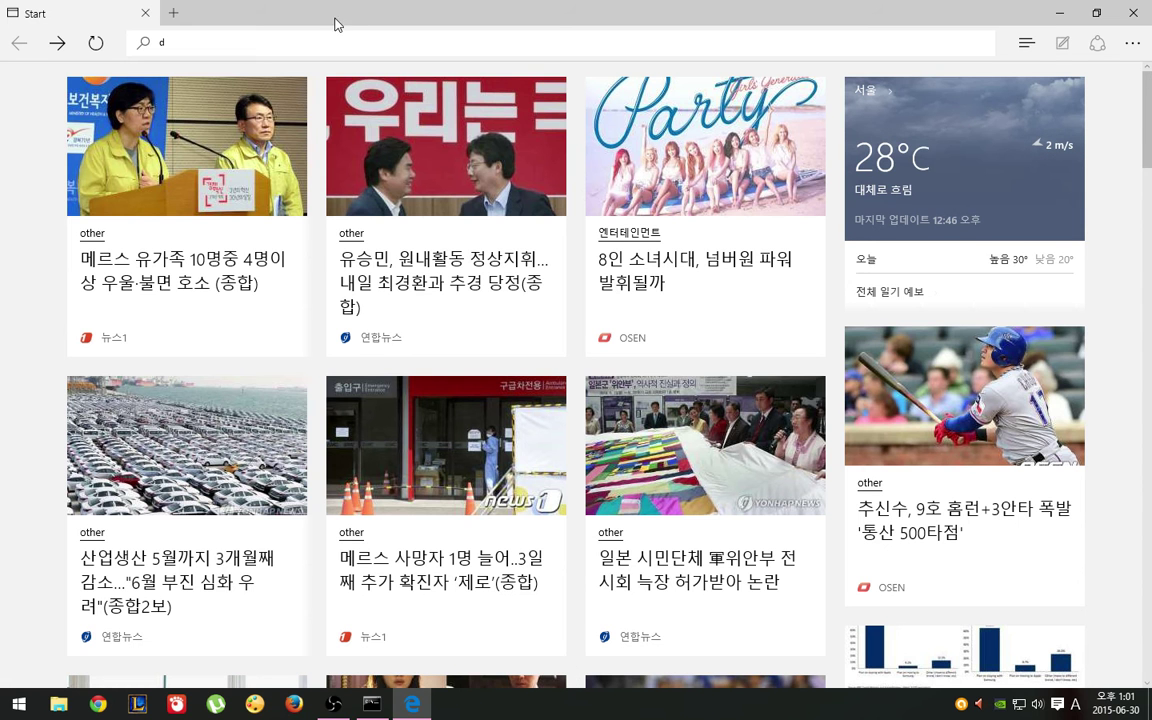
{"action": "left_click", "coordinate": [1145, 12]}
{"action": "left_click", "coordinate": [437, 337]}
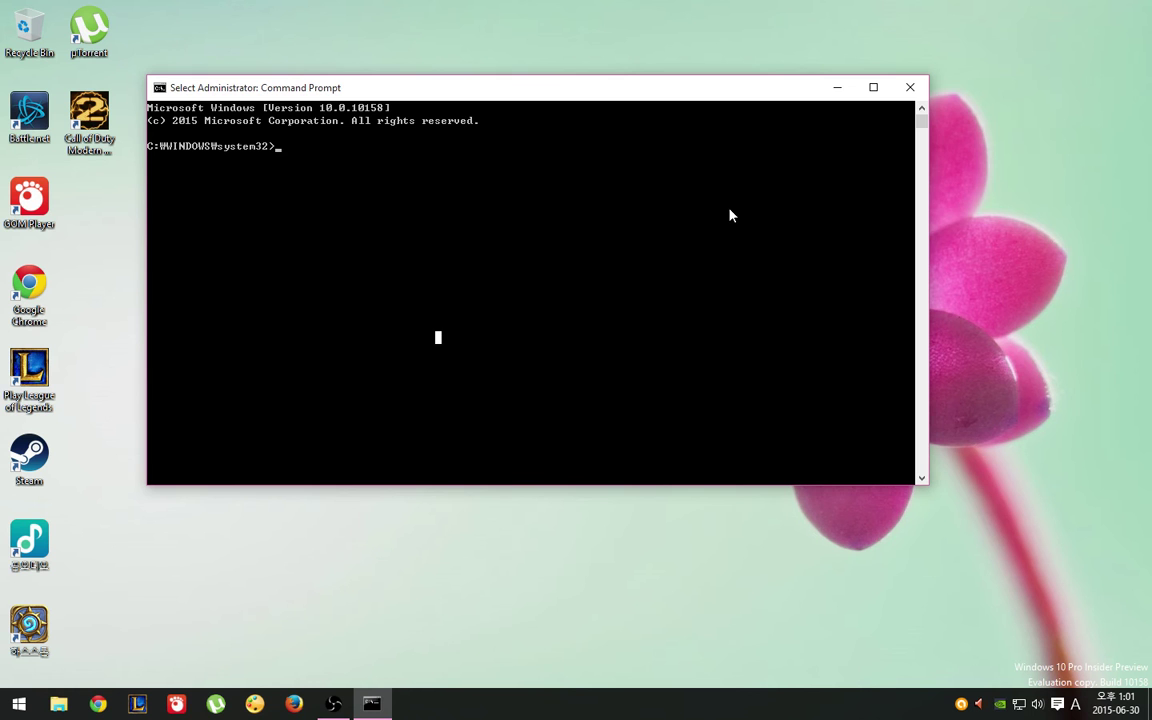
Step: Switch to File Explorer and create a new folder in the root of Local Disk (C:)
{"action": "left_click", "coordinate": [59, 703]}
{"action": "left_click", "coordinate": [245, 340]}
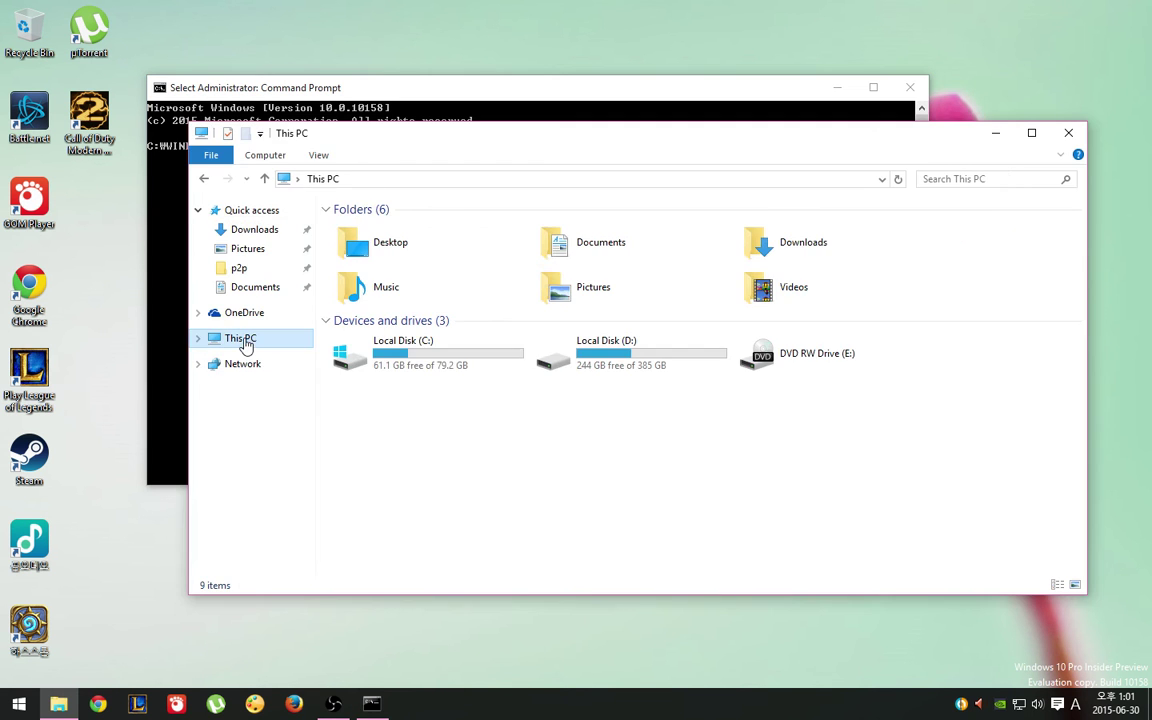
{"action": "double_click", "coordinate": [440, 363]}
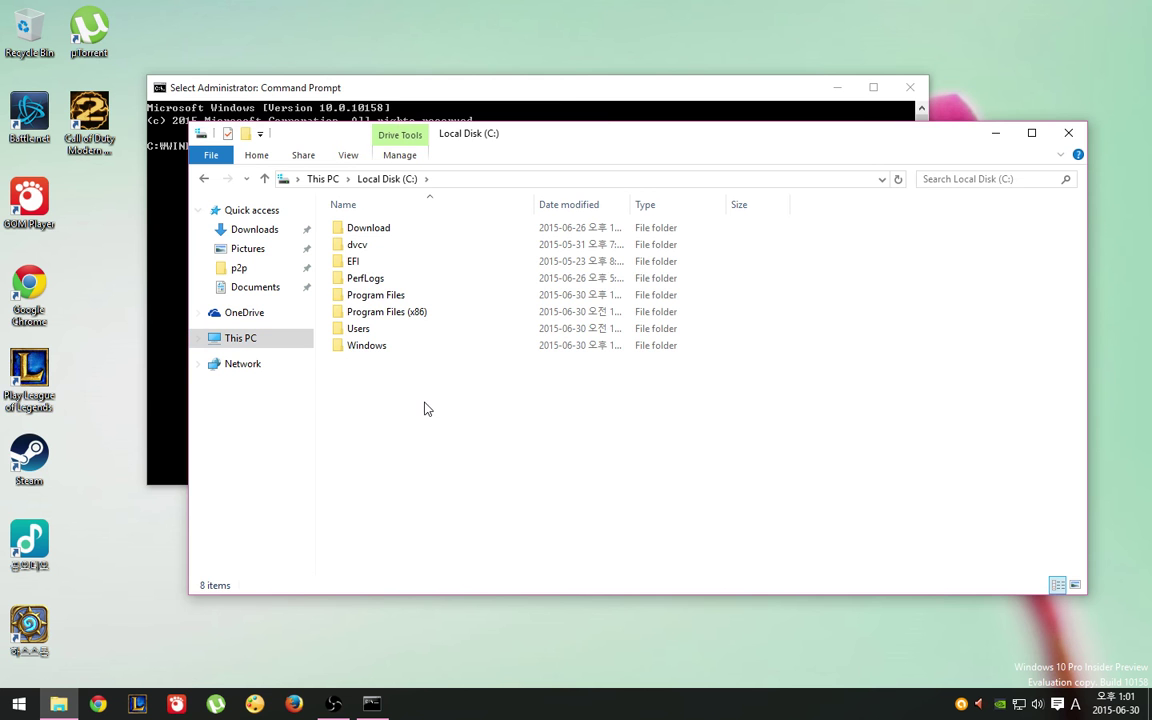
{"action": "right_click", "coordinate": [425, 405]}
{"action": "left_click", "coordinate": [440, 414]}
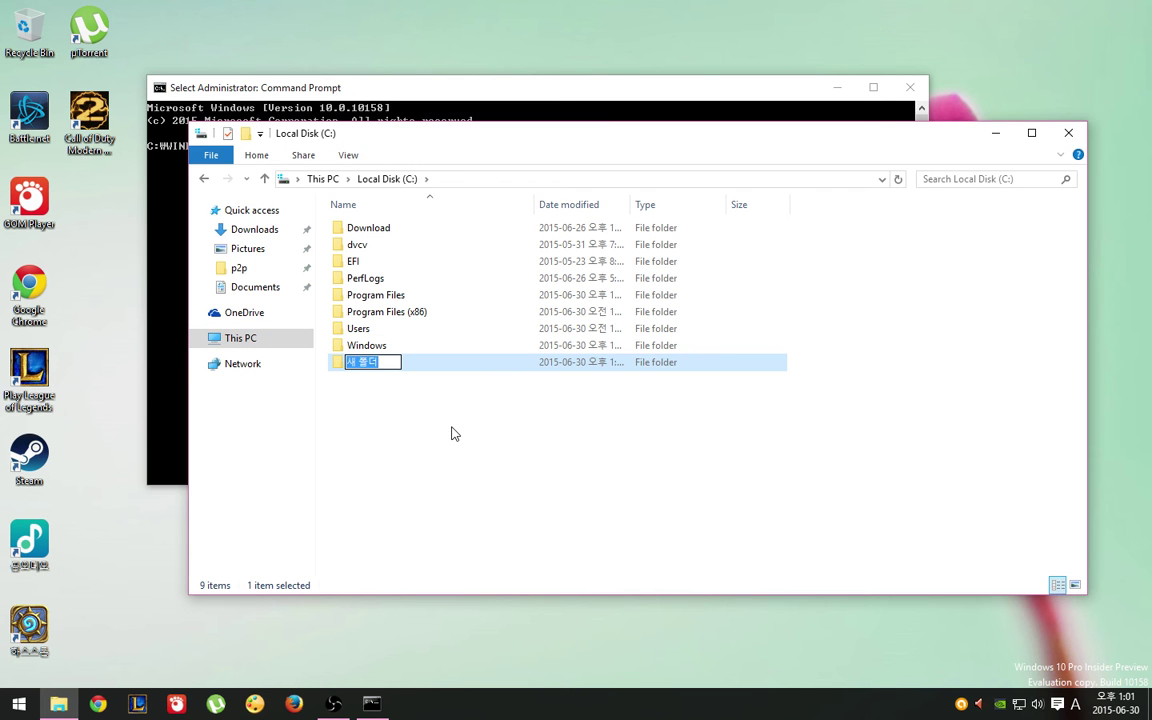
Step: Name the new folder on the C: drive Windows.old
{"action": "type", "text": "Wdinows"}
{"action": "key", "text": "BackSpace"}
{"action": "key", "text": "BackSpace"}
{"action": "key", "text": "BackSpace"}
{"action": "key", "text": "BackSpace"}
{"action": "type", "text": "dows"}
{"action": "key", "text": "greater"}
{"action": "type", "text": ".ol"}
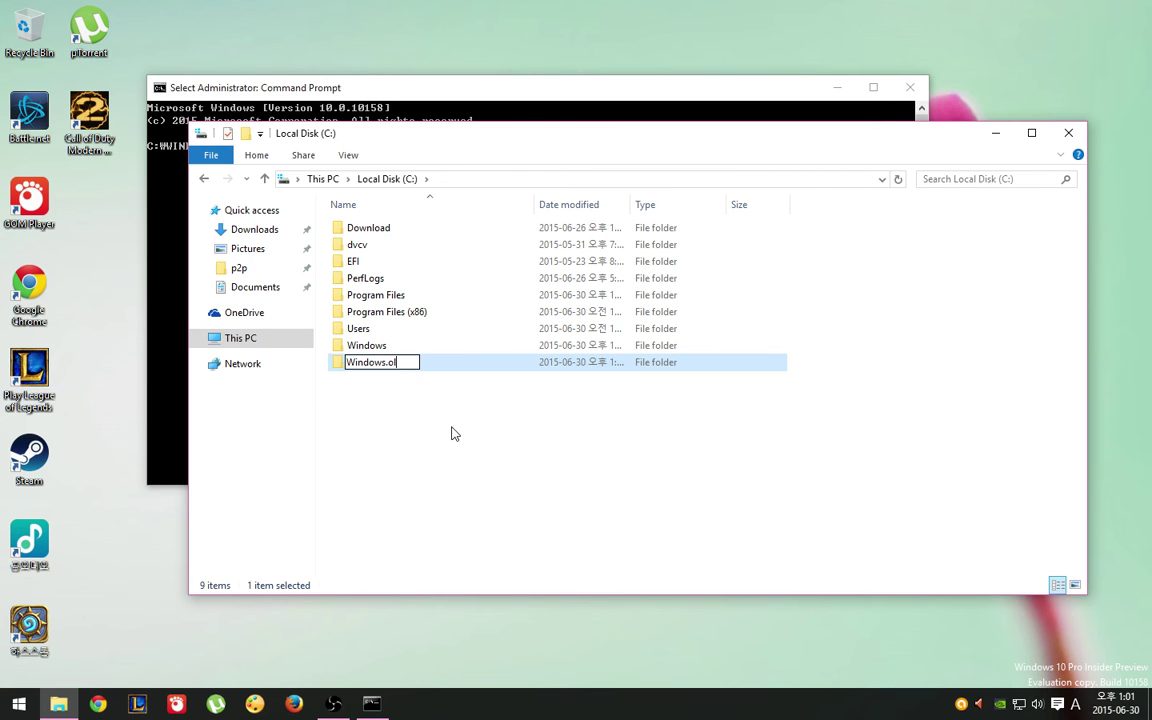
{"action": "type", "text": "d"}
{"action": "left_click", "coordinate": [451, 433]}
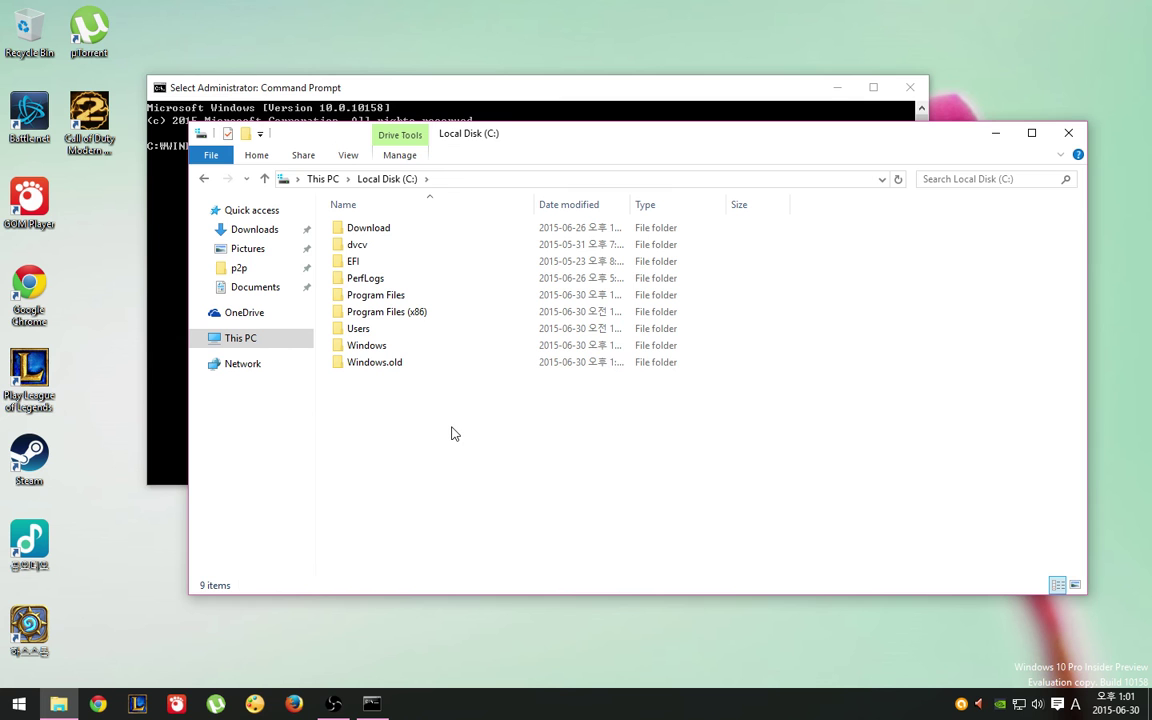
{"action": "left_click", "coordinate": [393, 368]}
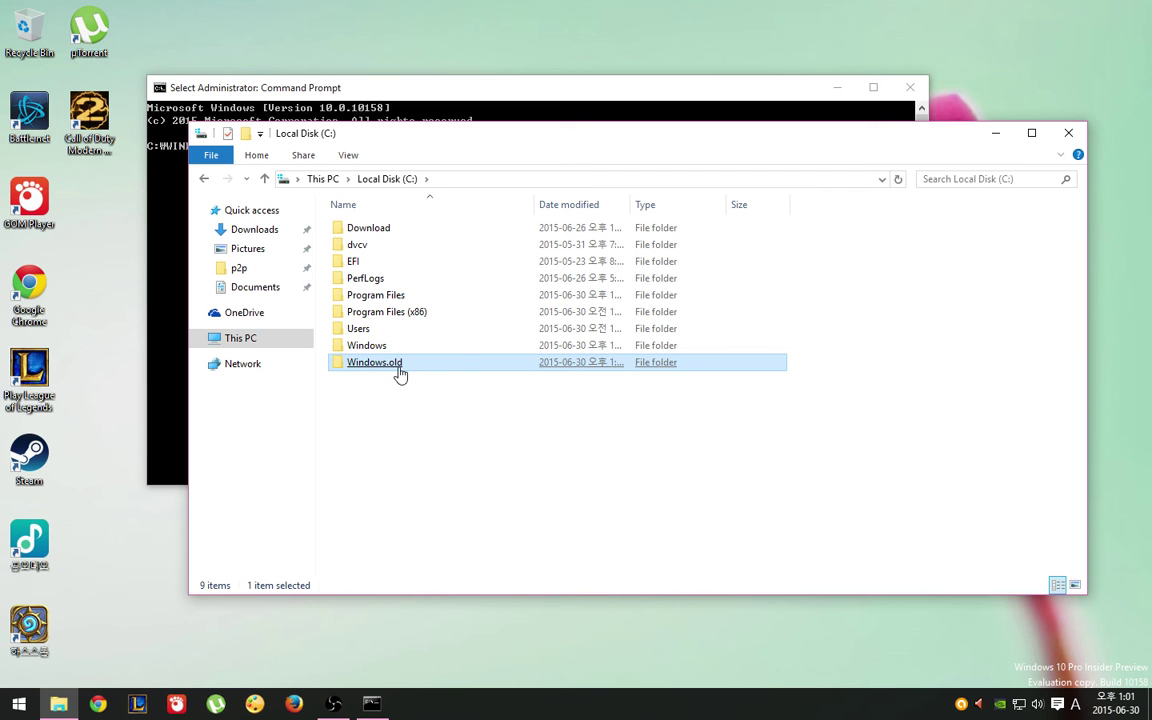
{"action": "mouse_move", "coordinate": [381, 375]}
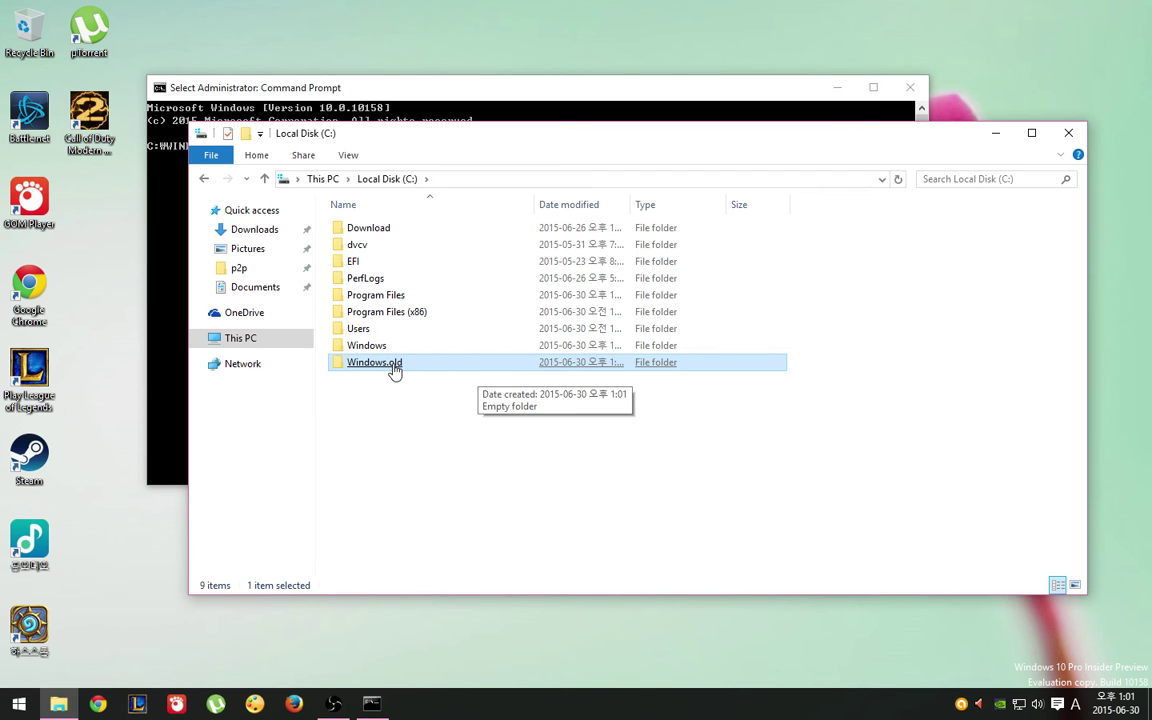
{"action": "right_click", "coordinate": [393, 370]}
{"action": "left_click", "coordinate": [363, 437]}
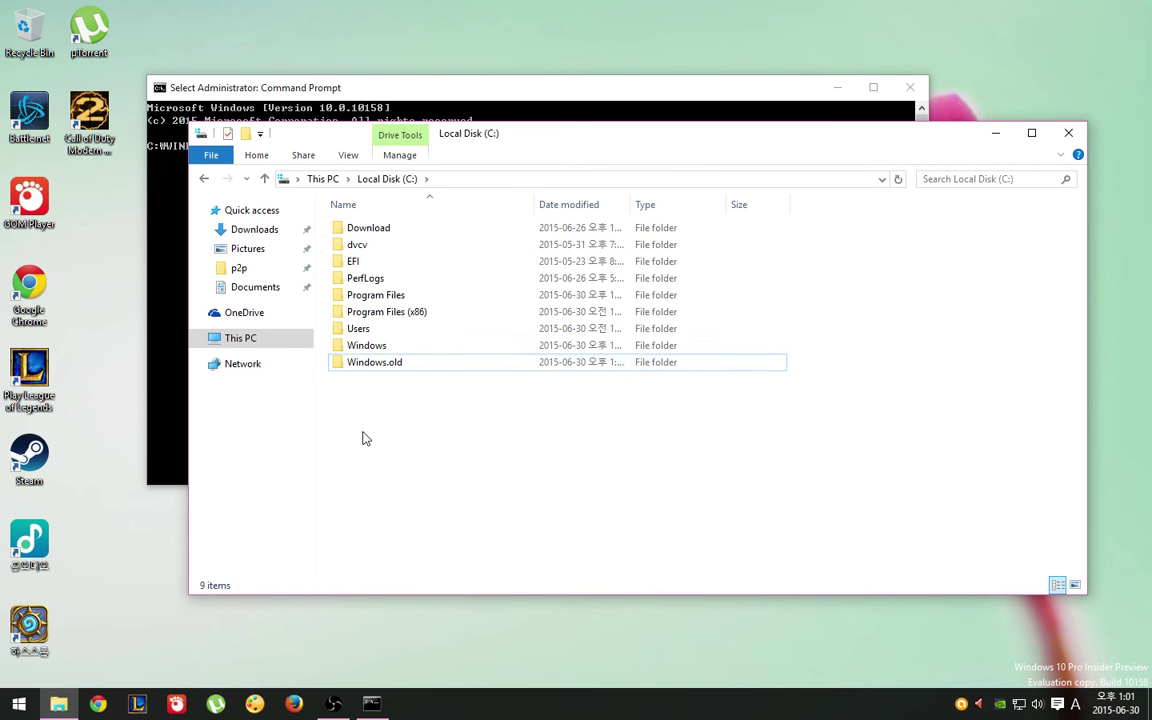
Step: Find the Windows administrative tools among the installed apps and start Disk Cleanup for drive C:
{"action": "right_click", "coordinate": [372, 373]}
{"action": "left_click", "coordinate": [366, 446]}
{"action": "left_click", "coordinate": [19, 704]}
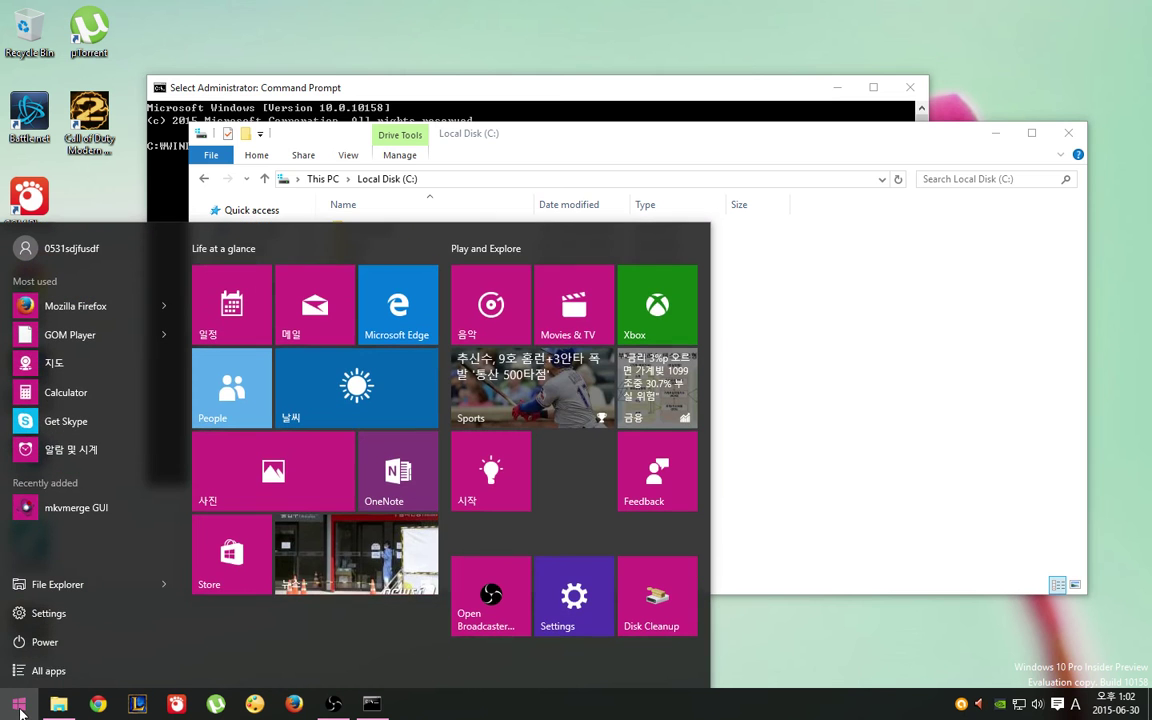
{"action": "left_click", "coordinate": [30, 671]}
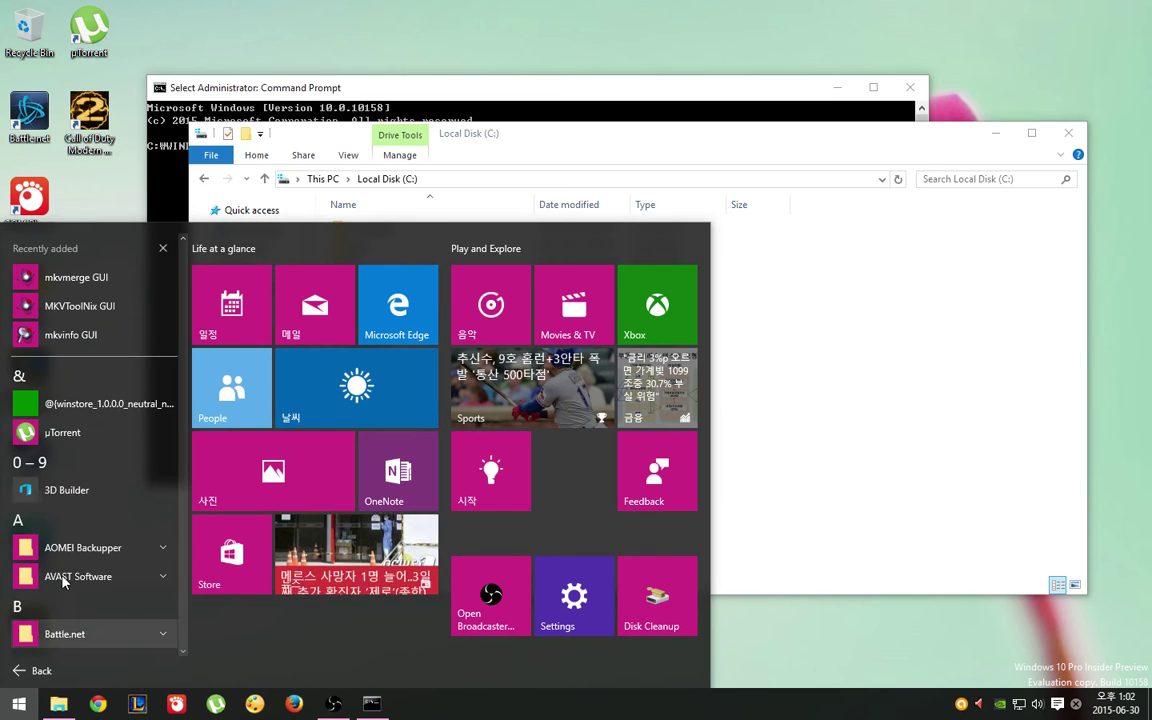
{"action": "scroll", "coordinate": [73, 497], "scroll_direction": "down", "scroll_amount": 10}
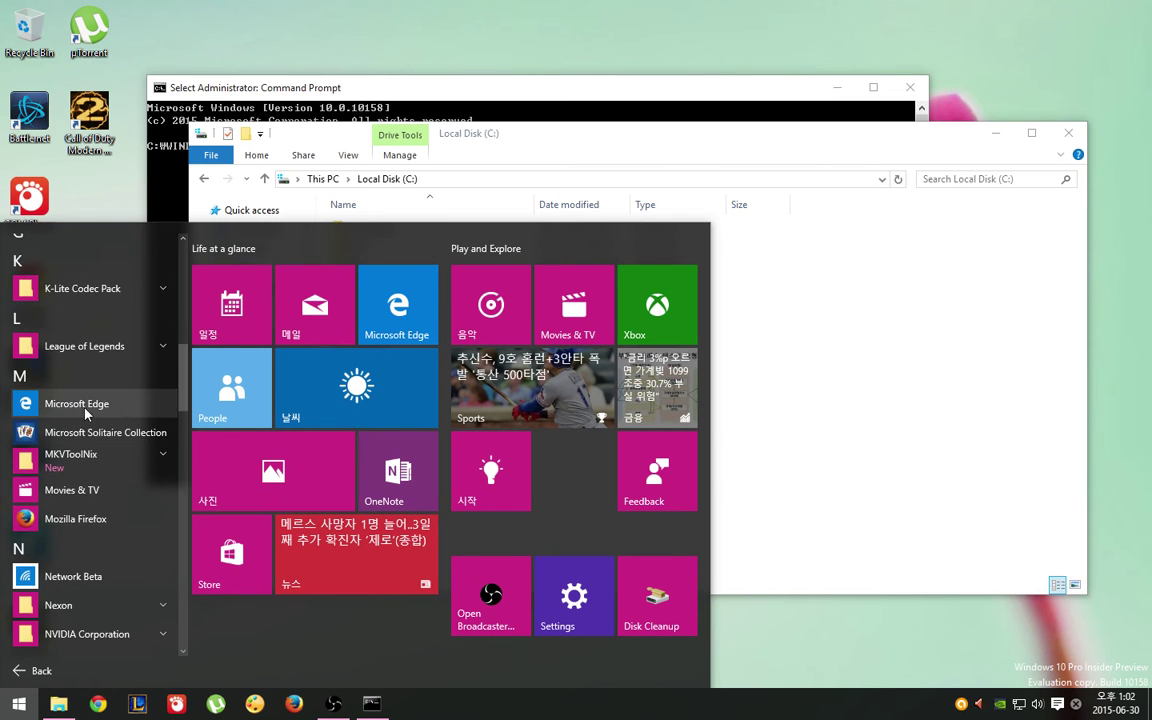
{"action": "scroll", "coordinate": [85, 413], "scroll_direction": "down", "scroll_amount": 6}
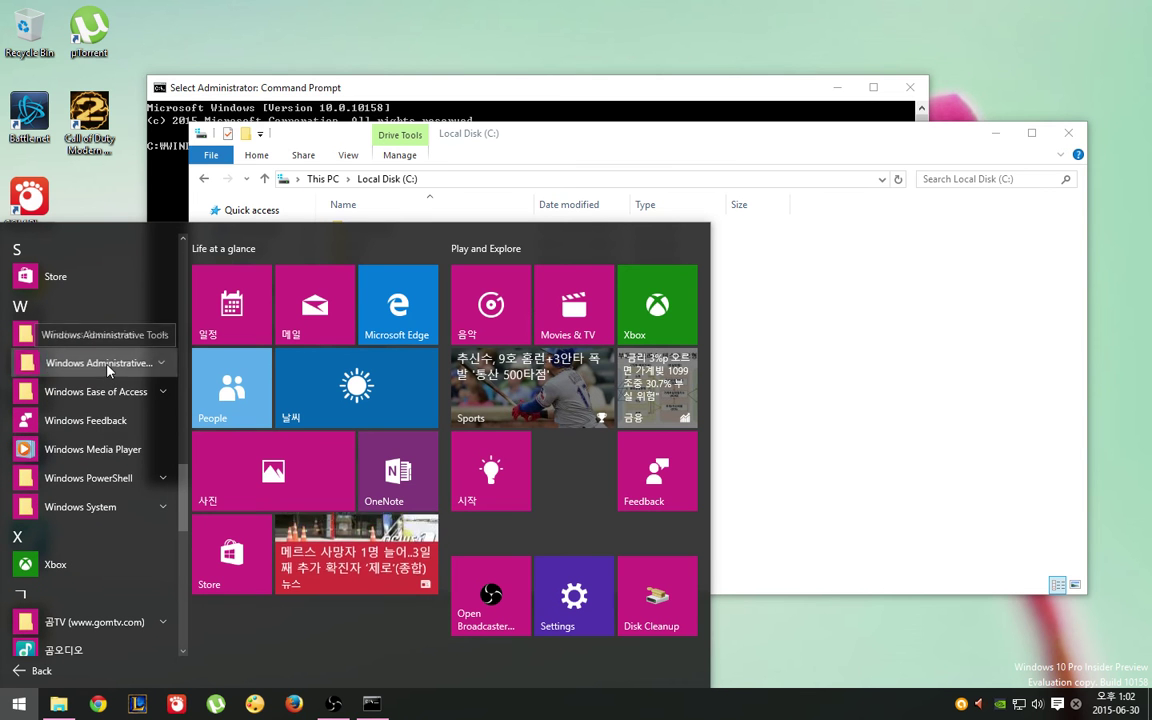
{"action": "left_click", "coordinate": [108, 370]}
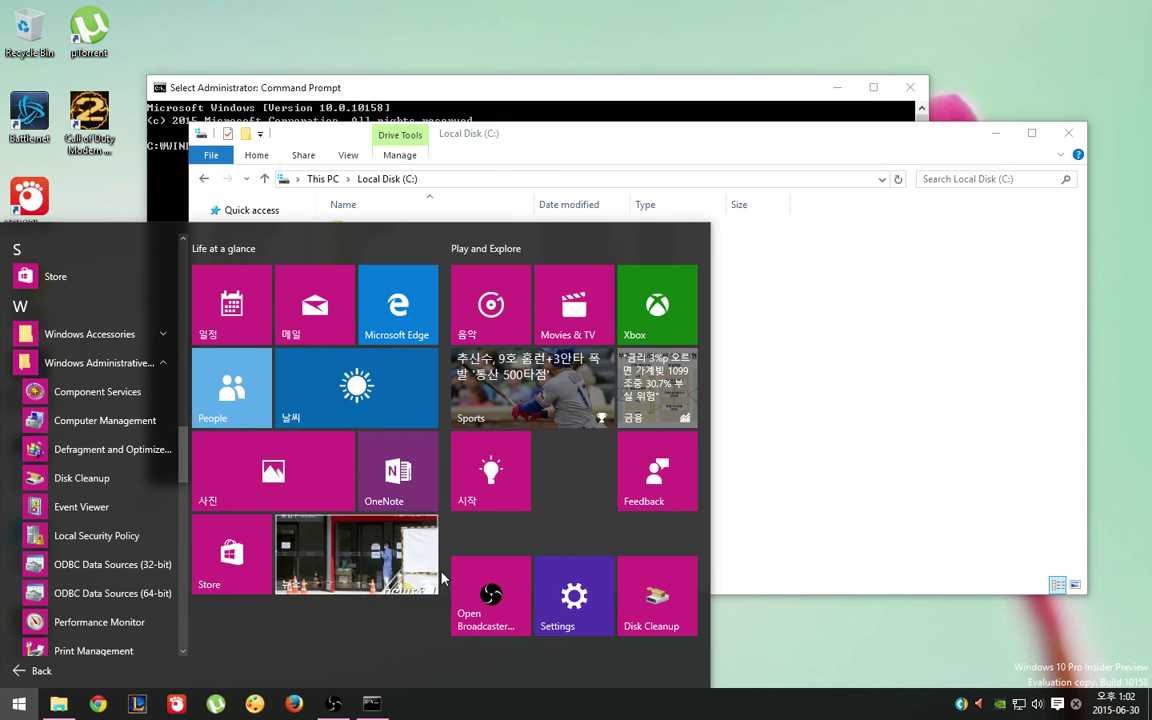
{"action": "left_click", "coordinate": [659, 620]}
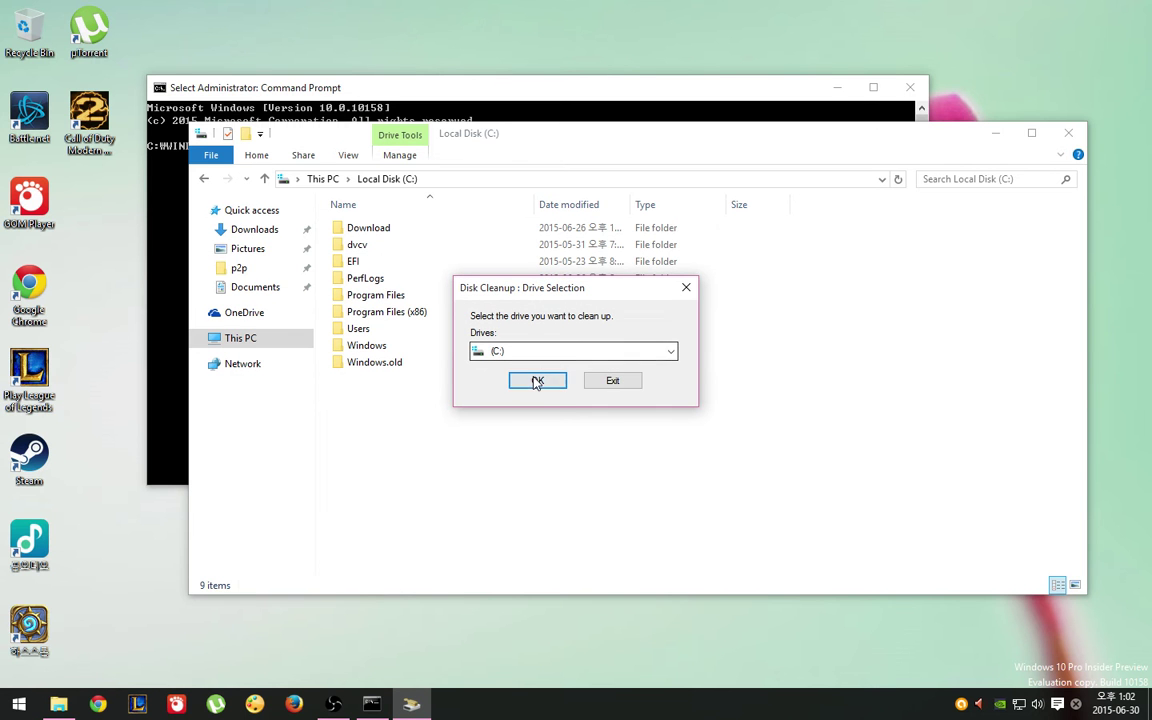
{"action": "left_click", "coordinate": [536, 380]}
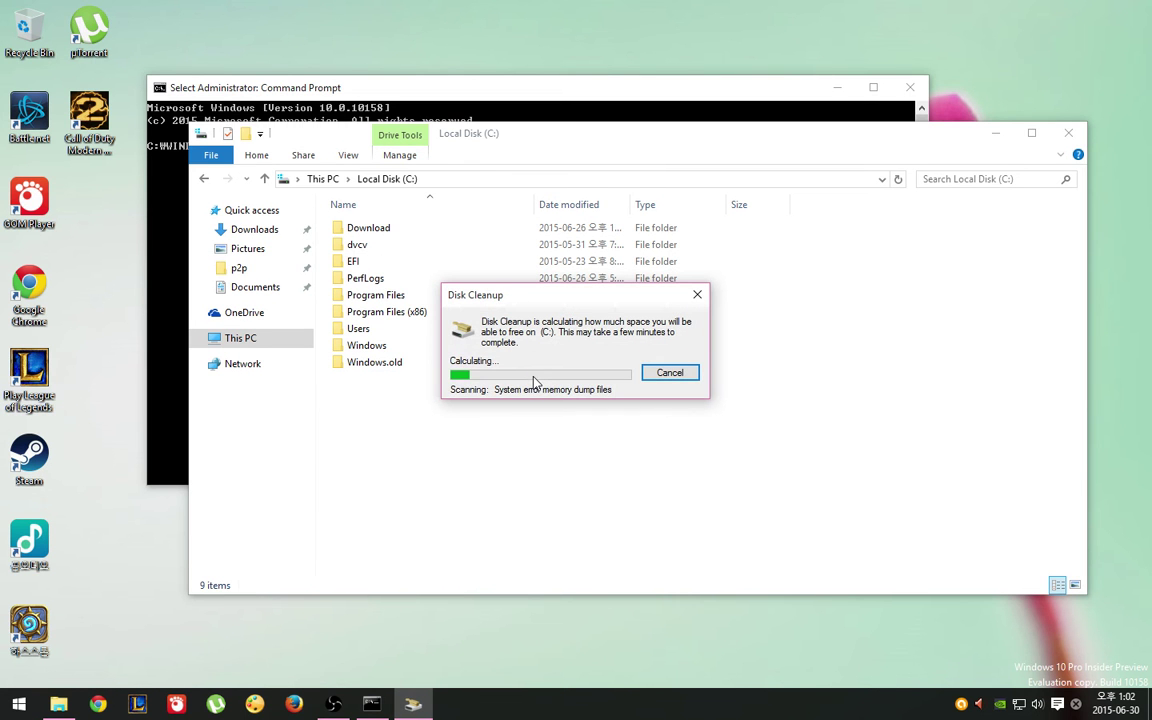
Step: Close the Command Prompt window and select the Windows.old folder
{"action": "left_click", "coordinate": [910, 90]}
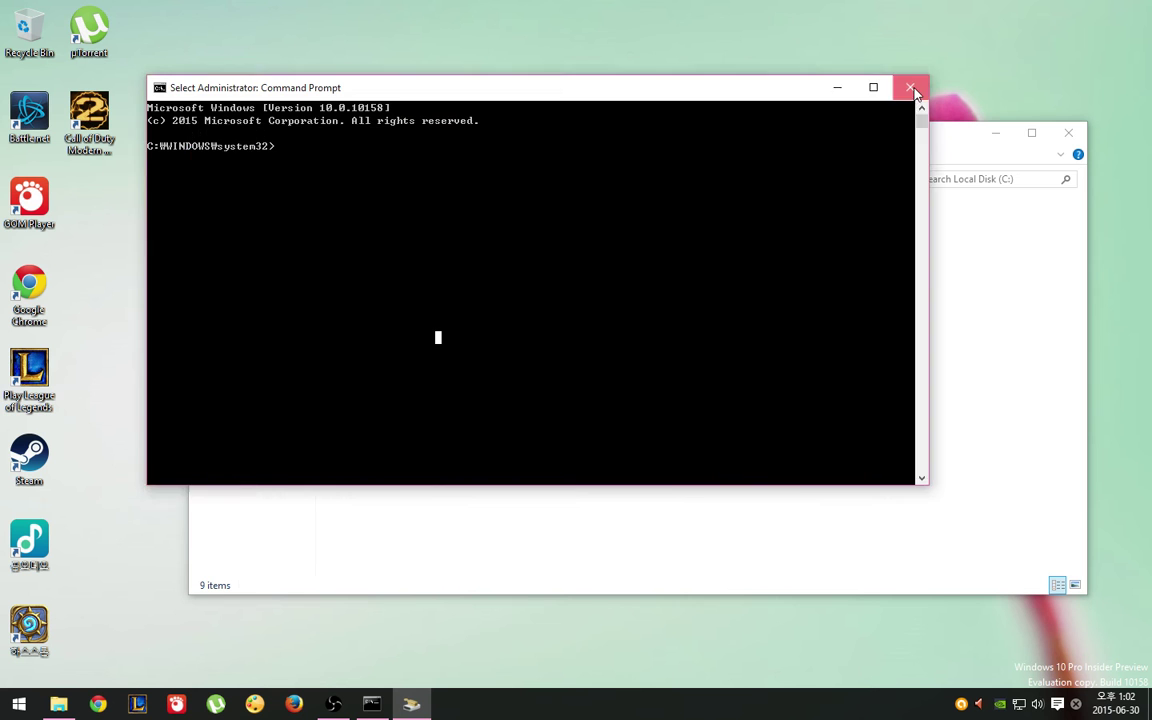
{"action": "left_click", "coordinate": [912, 89]}
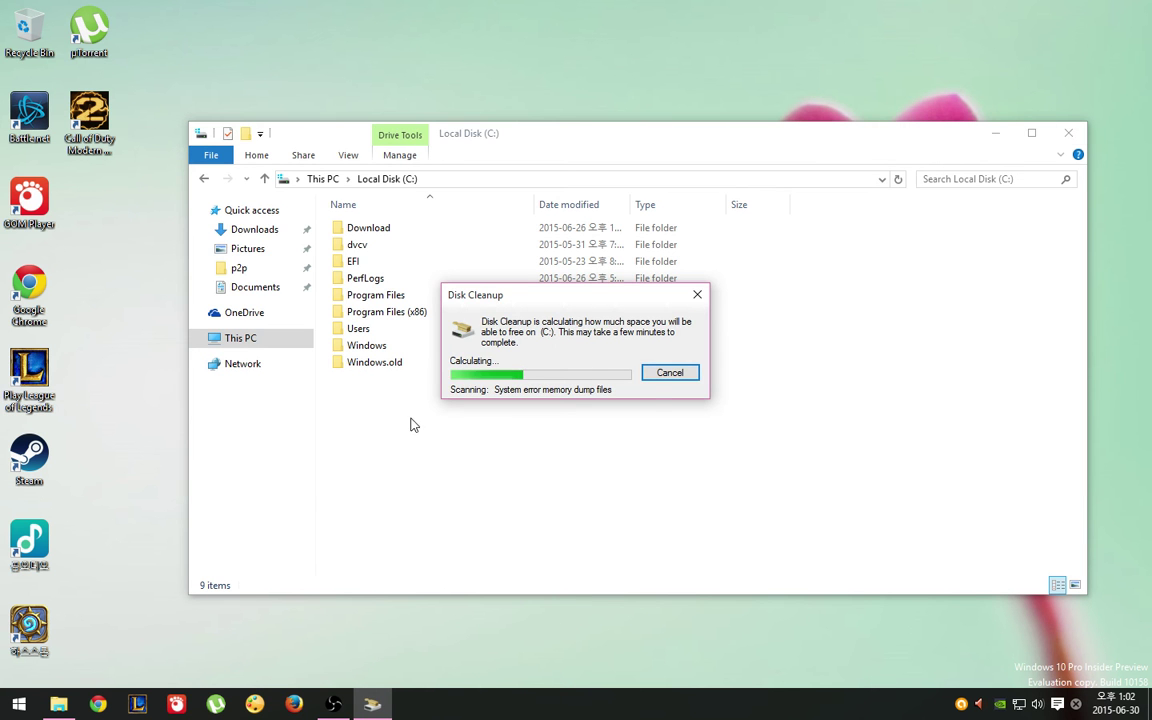
{"action": "left_click_drag", "start_coordinate": [370, 362], "coordinate": [405, 435]}
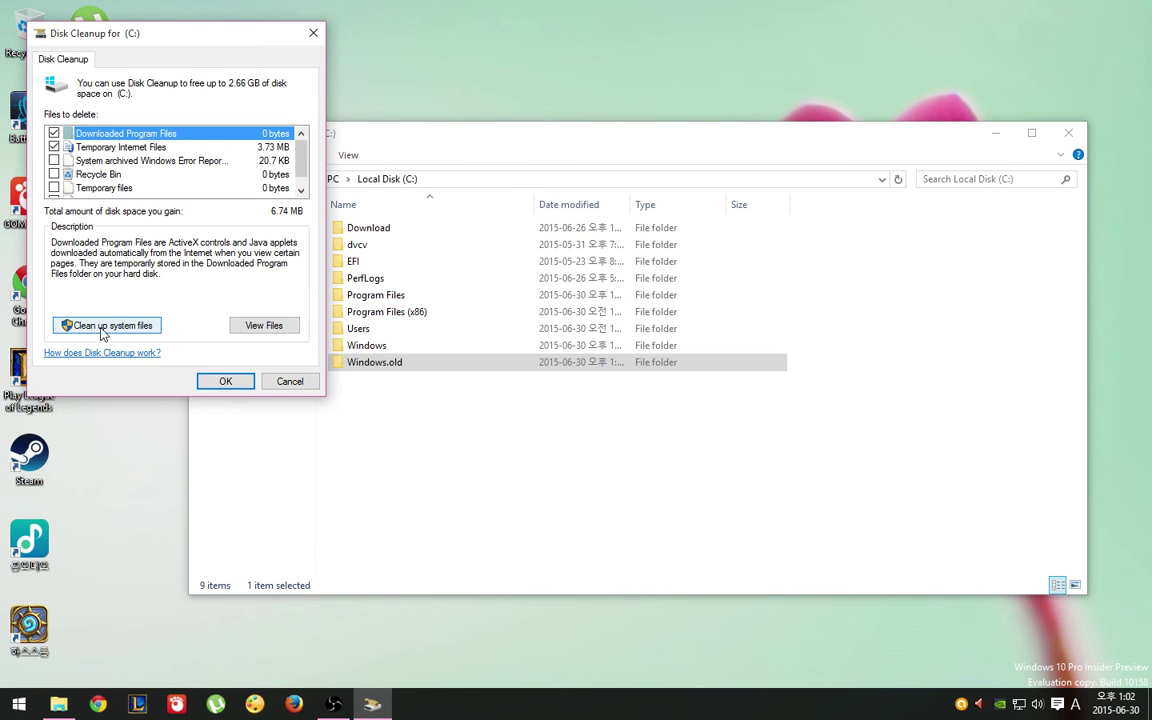
Step: Rescan drive C: for system files to clean up and include System archived Windows Error Reporting Files in the deletion
{"action": "left_click", "coordinate": [112, 326]}
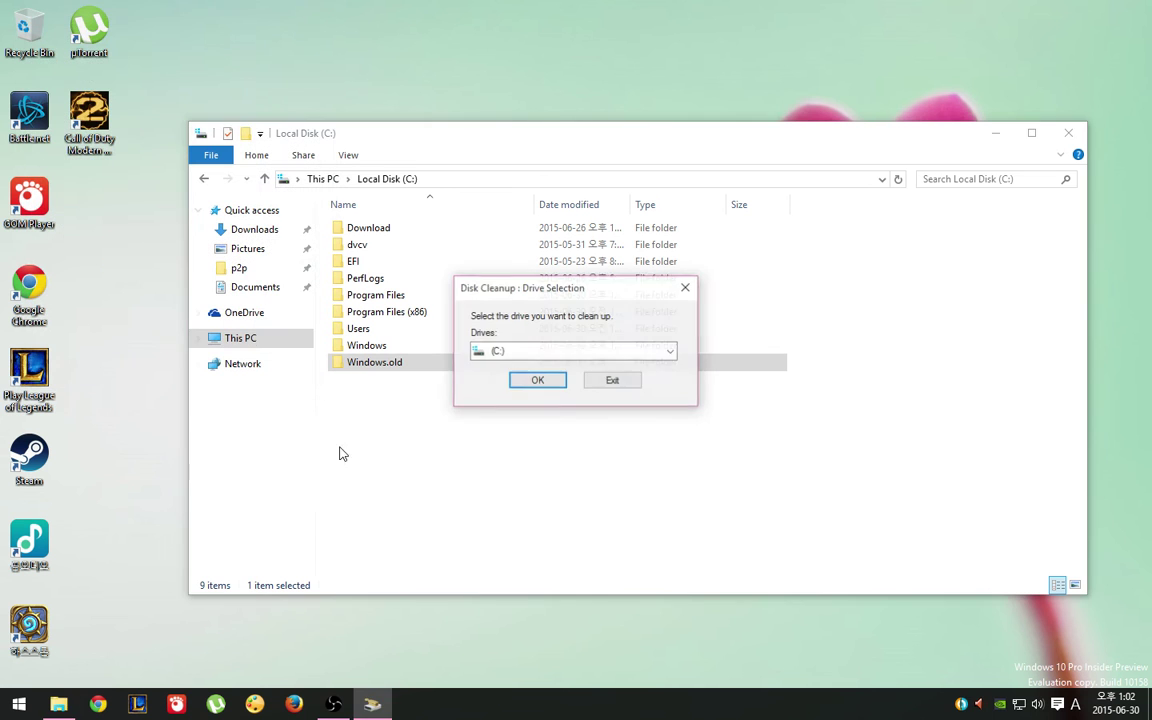
{"action": "left_click", "coordinate": [531, 384]}
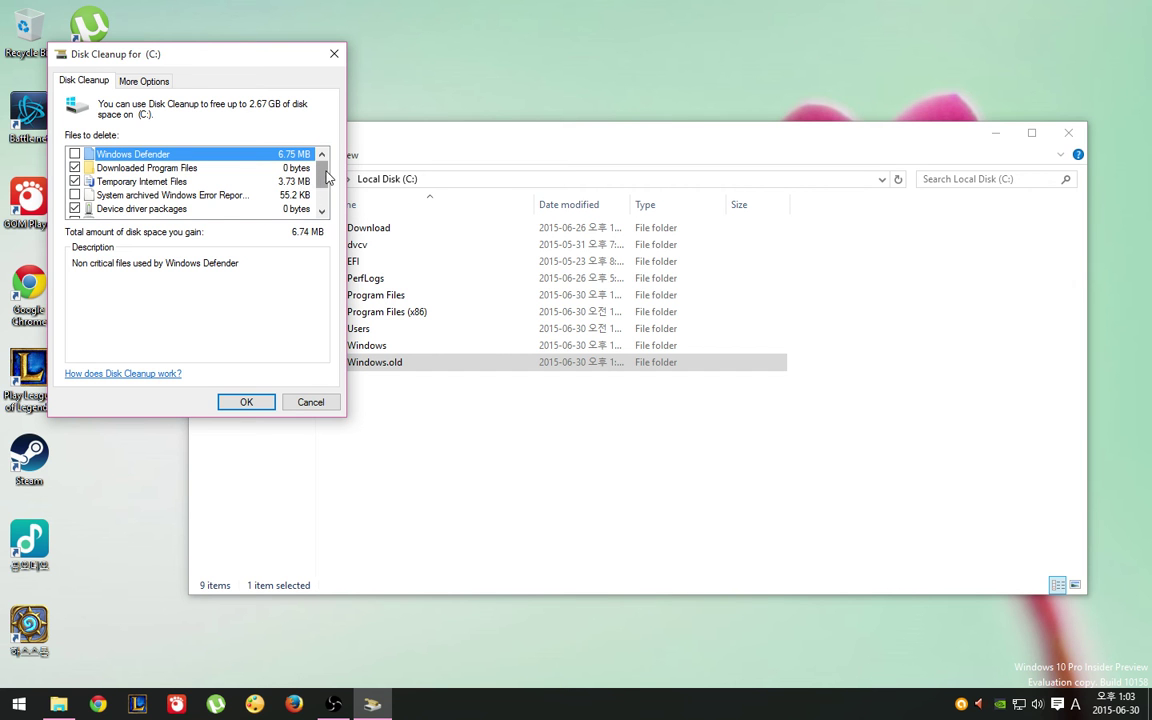
{"action": "left_click_drag", "start_coordinate": [322, 178], "coordinate": [321, 193]}
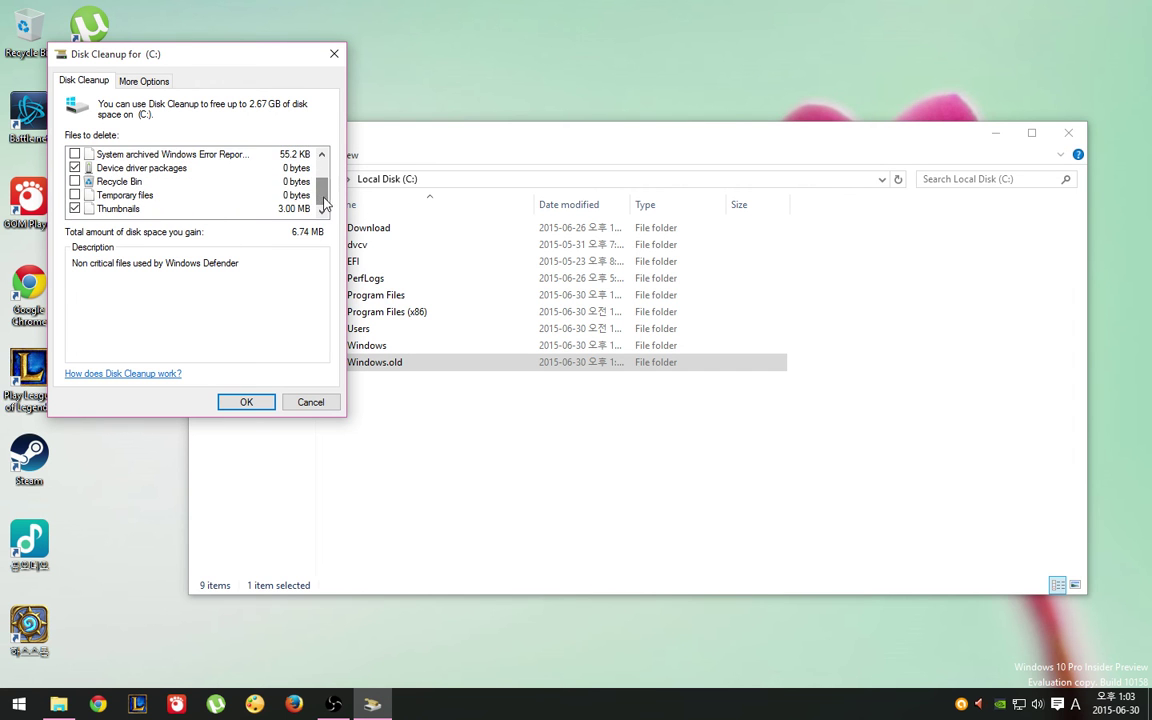
{"action": "scroll", "coordinate": [270, 182], "scroll_direction": "up", "scroll_amount": 1}
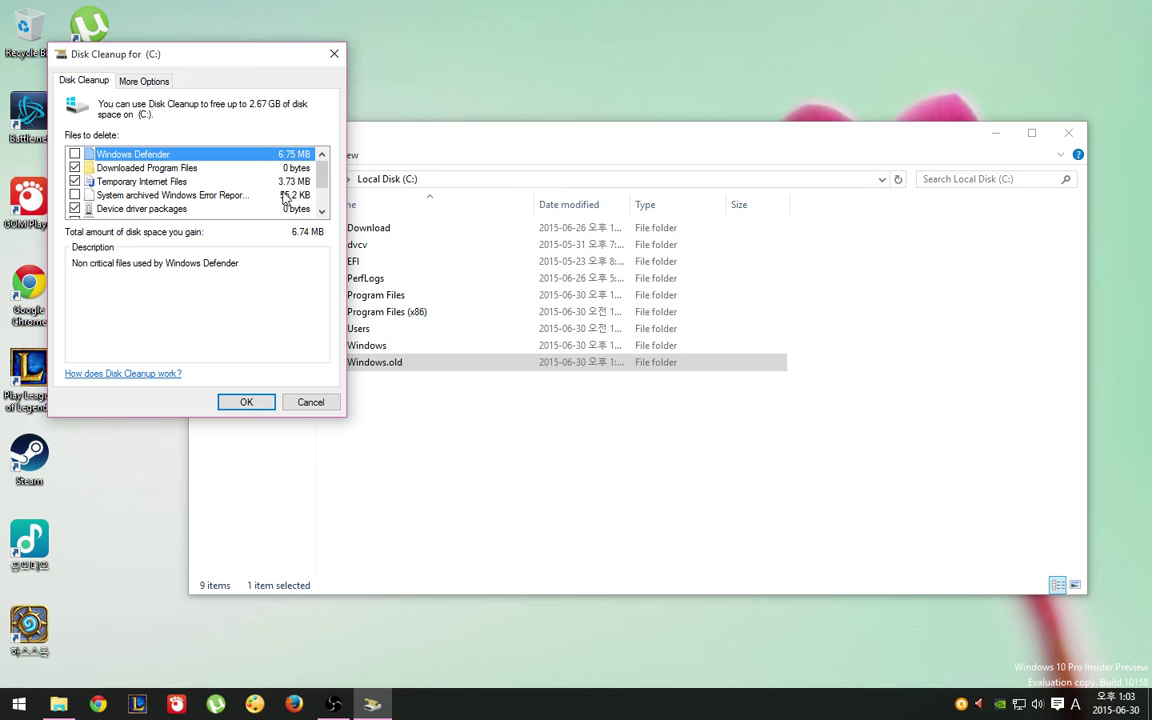
{"action": "left_click", "coordinate": [284, 196]}
{"action": "scroll", "coordinate": [285, 198], "scroll_direction": "down", "scroll_amount": 1}
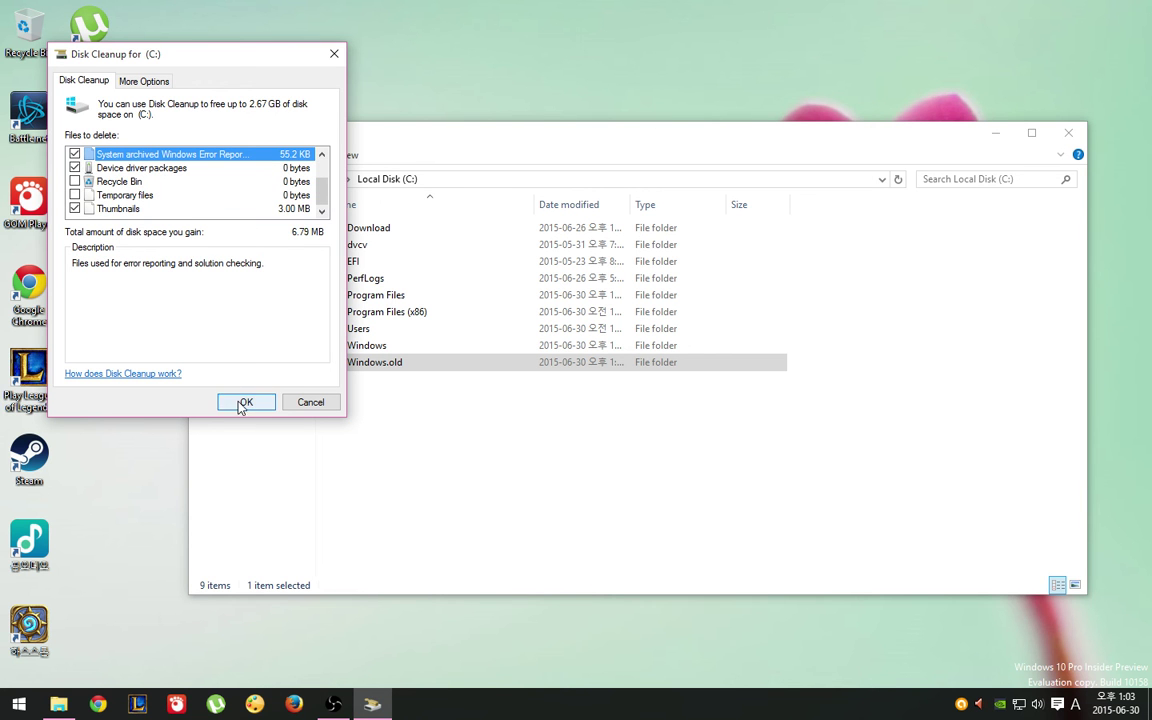
Step: Delete the Windows.old folder from the C: drive and close File Explorer
{"action": "left_click", "coordinate": [404, 450]}
{"action": "left_click", "coordinate": [350, 364]}
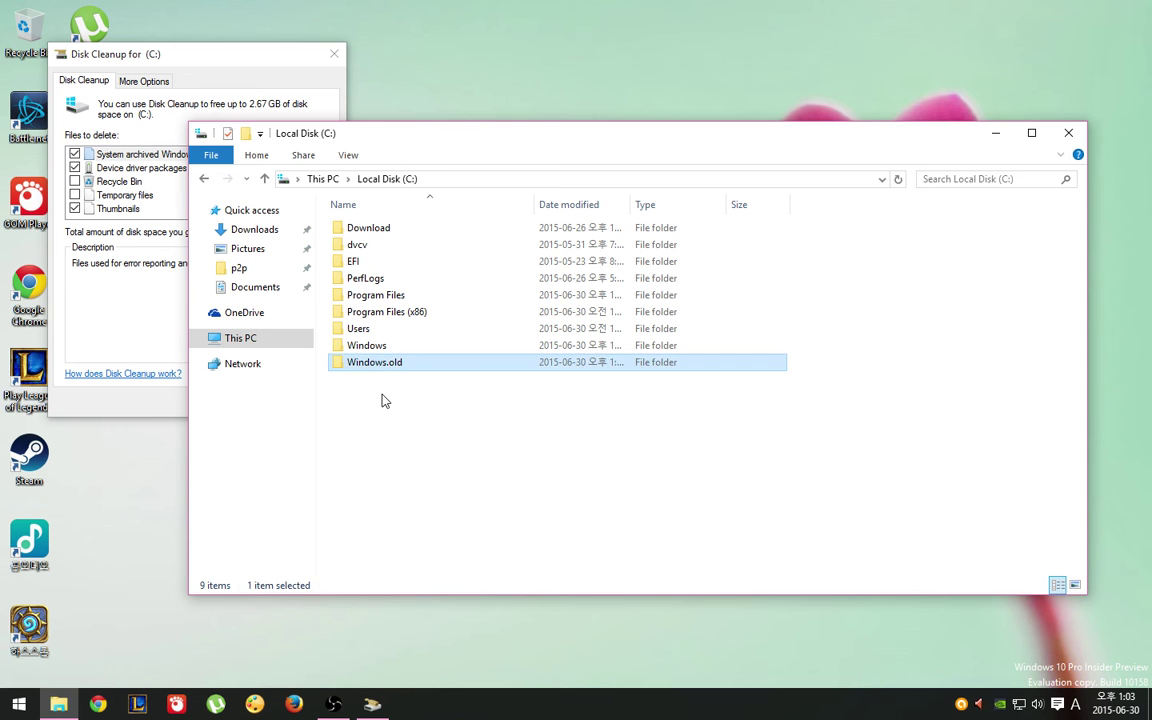
{"action": "key", "text": "Delete"}
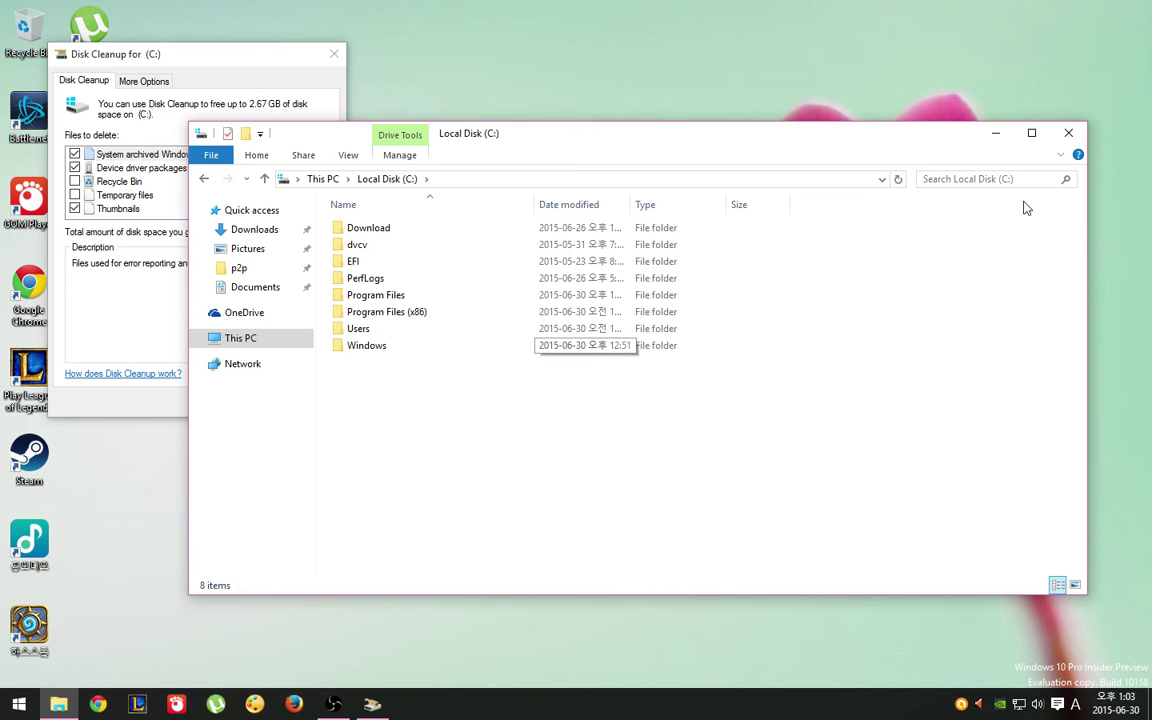
{"action": "left_click", "coordinate": [1068, 133]}
Step: Run the cleanup of drive C: and confirm the permanent deletion of the chosen files
{"action": "left_click", "coordinate": [246, 401]}
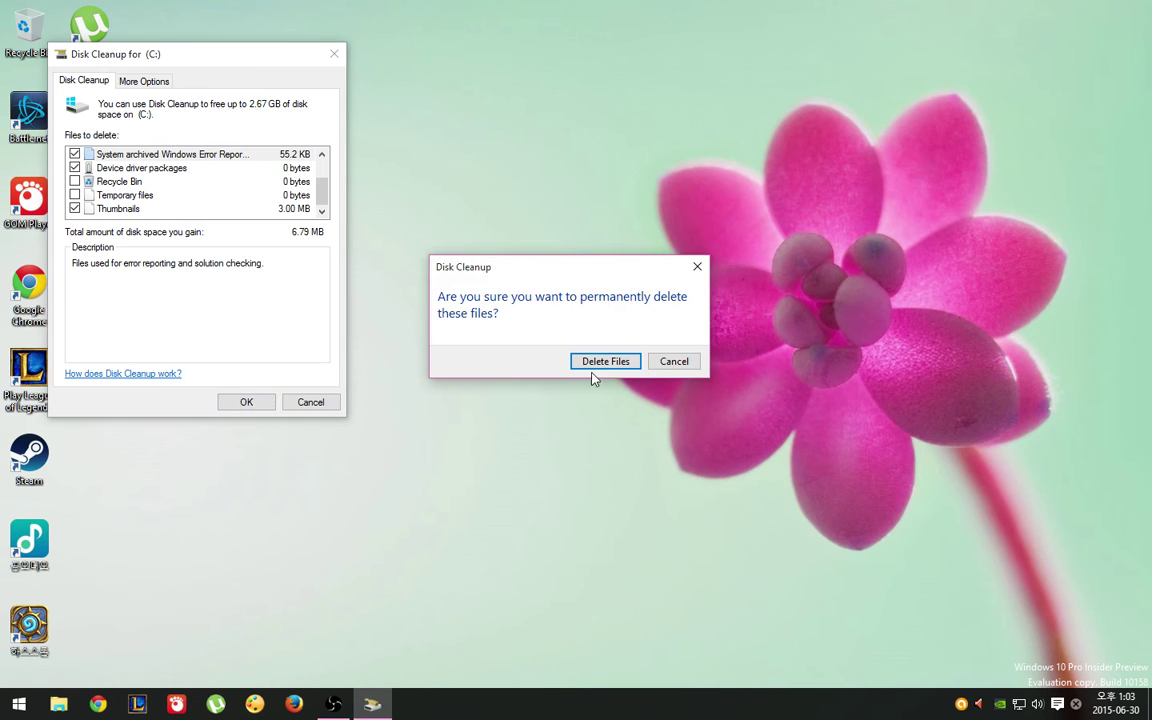
{"action": "left_click", "coordinate": [605, 362]}
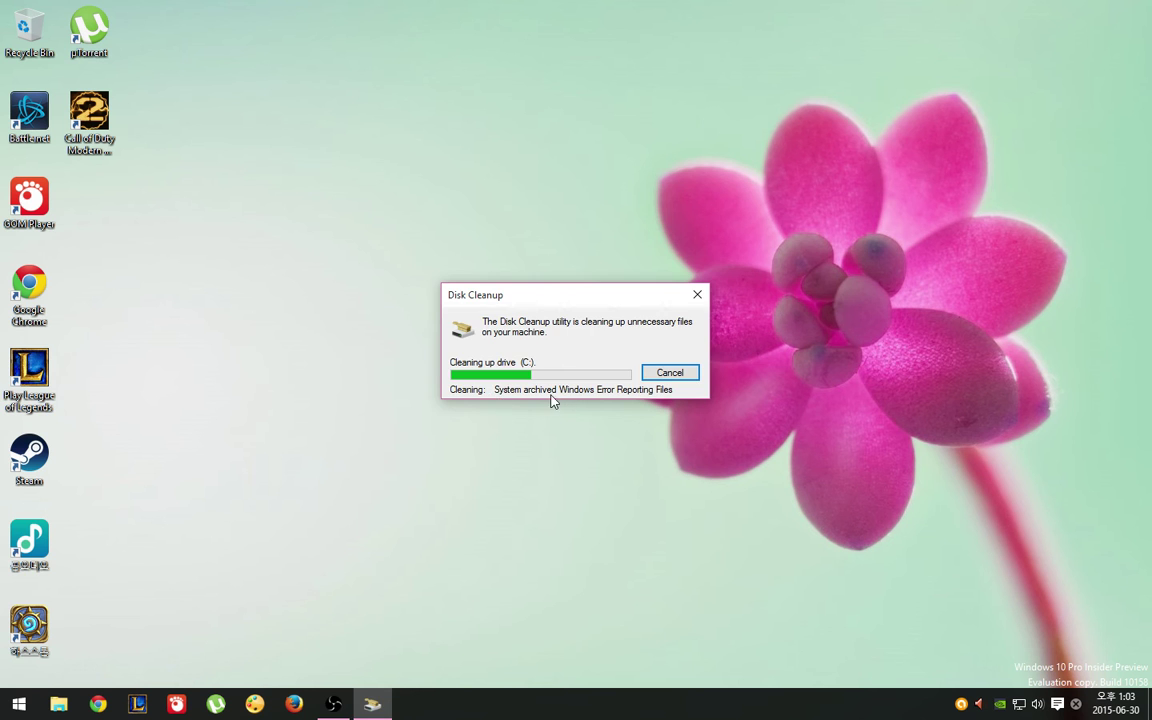
Step: Open Control Panel to view its categories, and close it
{"action": "key", "text": "super"}
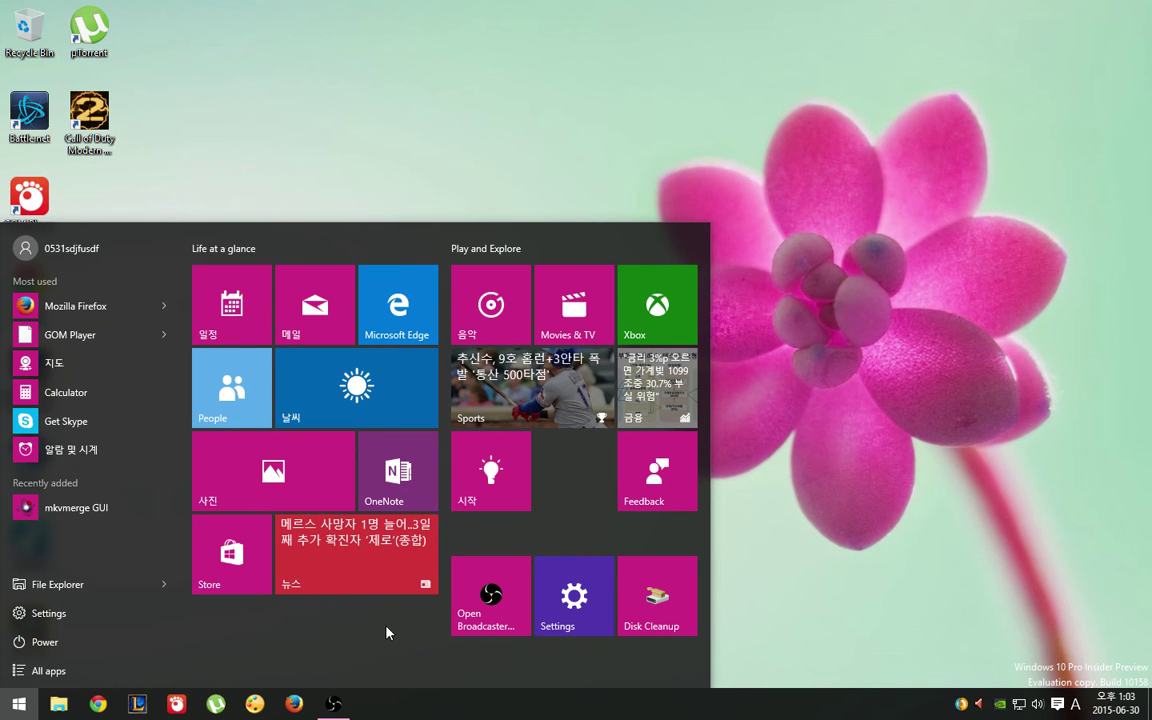
{"action": "left_click", "coordinate": [855, 487]}
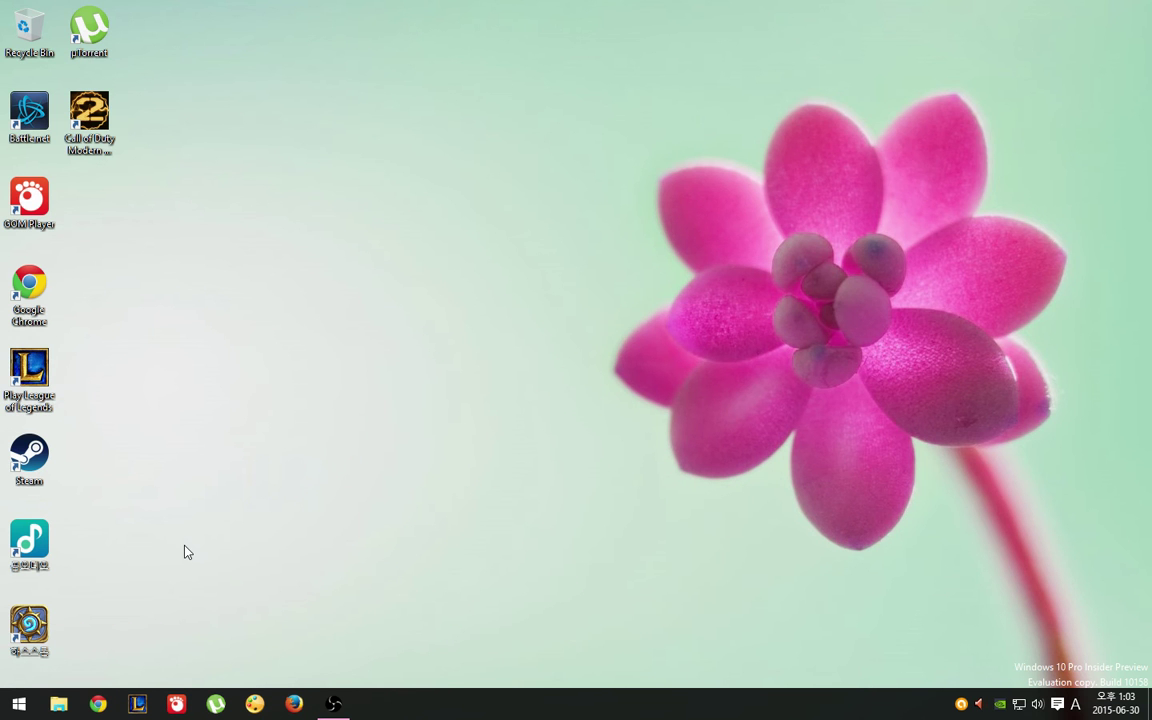
{"action": "right_click", "coordinate": [17, 705]}
{"action": "left_click", "coordinate": [134, 597]}
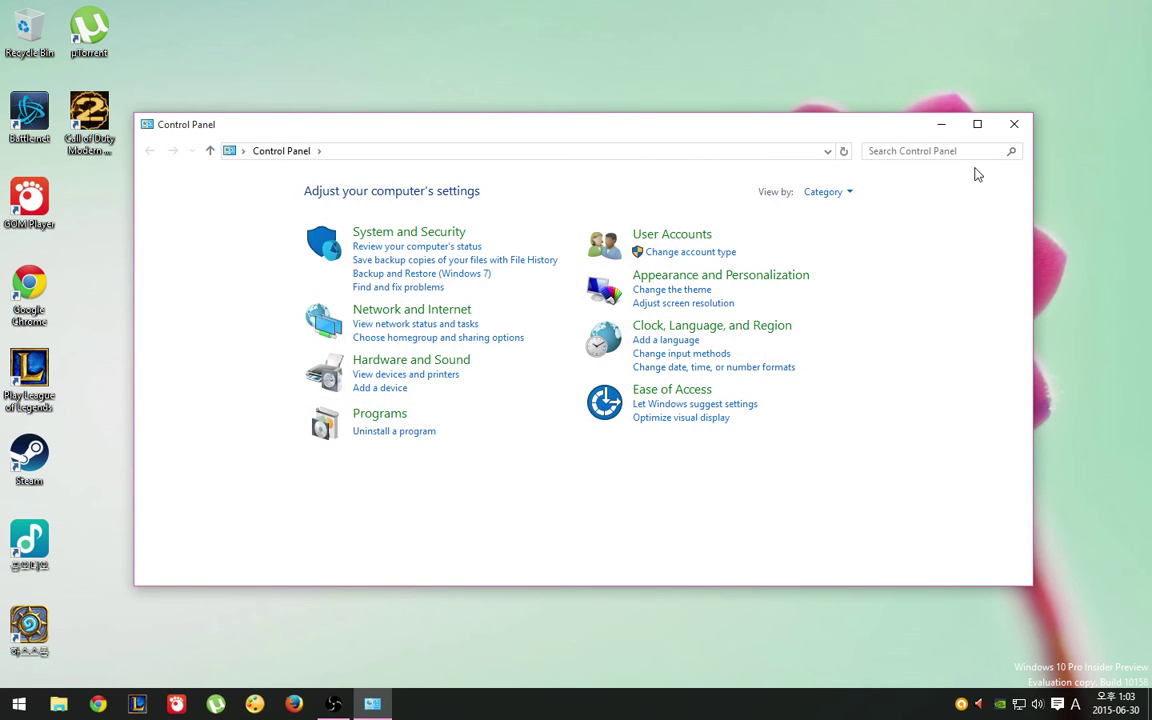
{"action": "left_click", "coordinate": [1014, 124]}
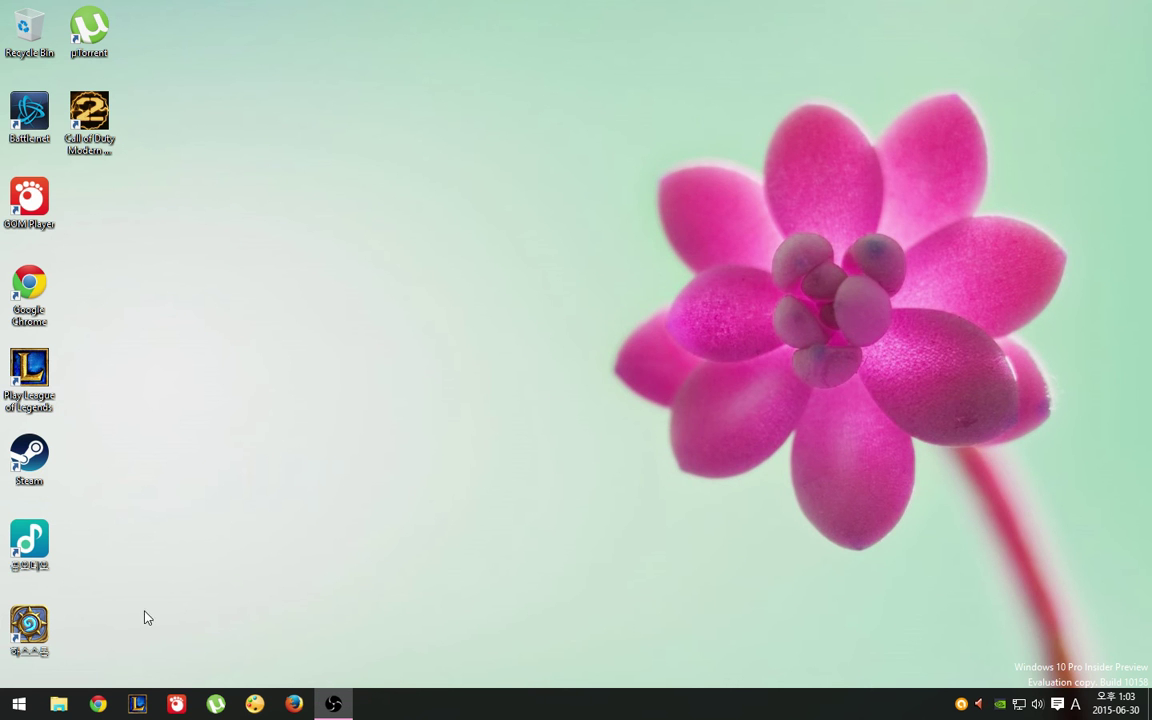
Step: Open Avast Free Antivirus to view its protection status, and close it
{"action": "right_click", "coordinate": [962, 708]}
{"action": "left_click", "coordinate": [1000, 572]}
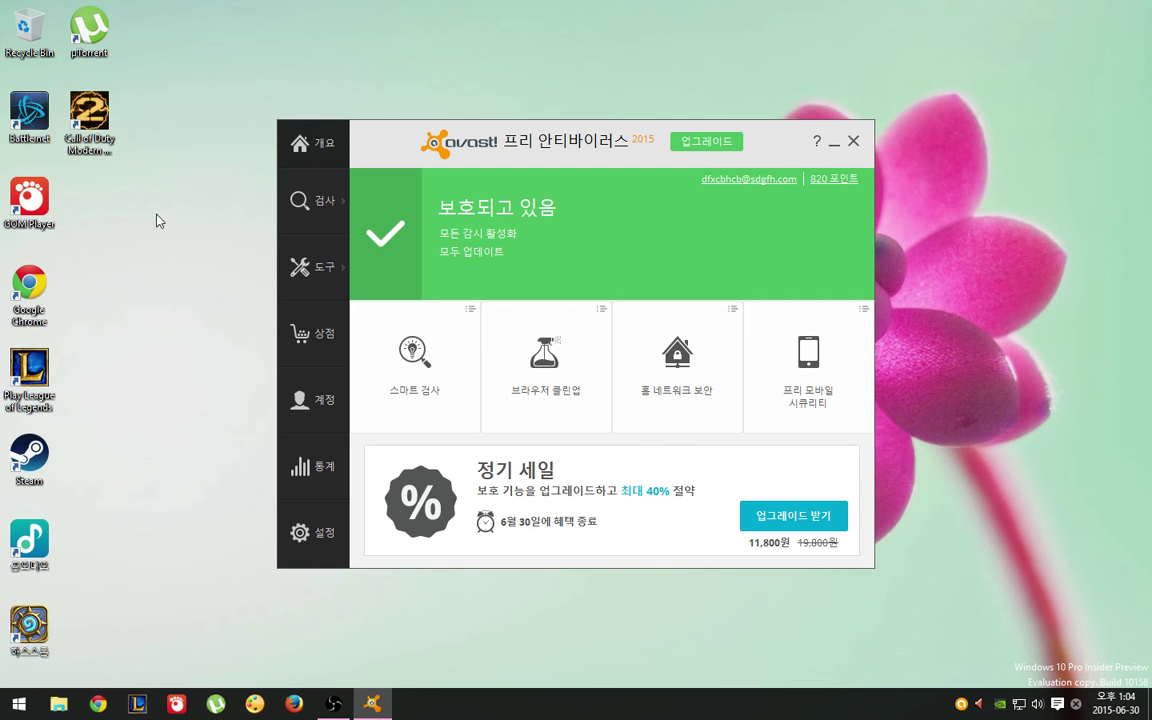
{"action": "left_click", "coordinate": [853, 142]}
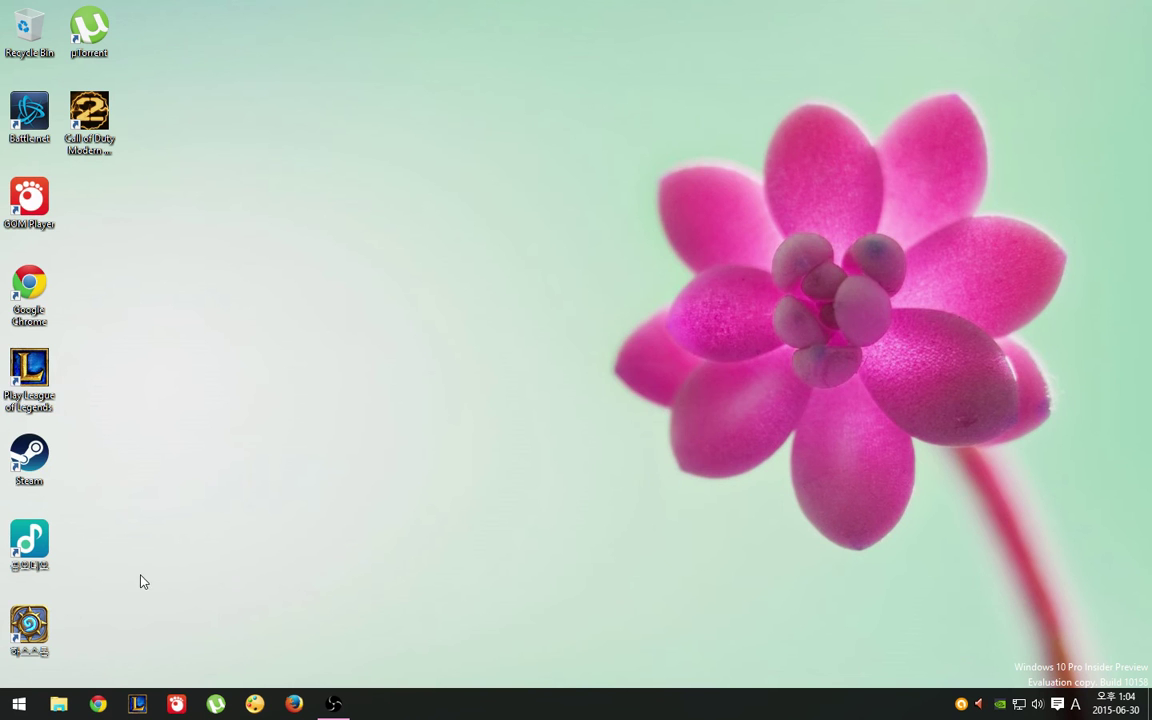
Step: View the Windows Update page and its advanced options in Settings, and return to the Settings home page
{"action": "left_click", "coordinate": [18, 704]}
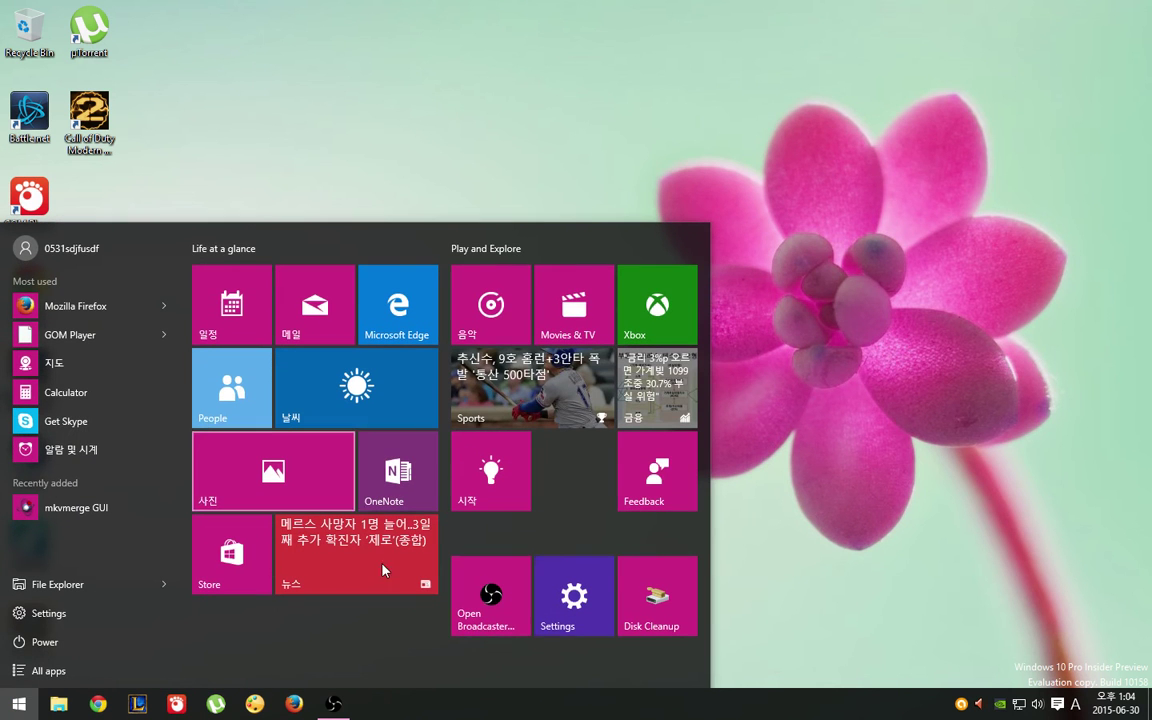
{"action": "left_click", "coordinate": [573, 600]}
{"action": "left_click", "coordinate": [790, 405]}
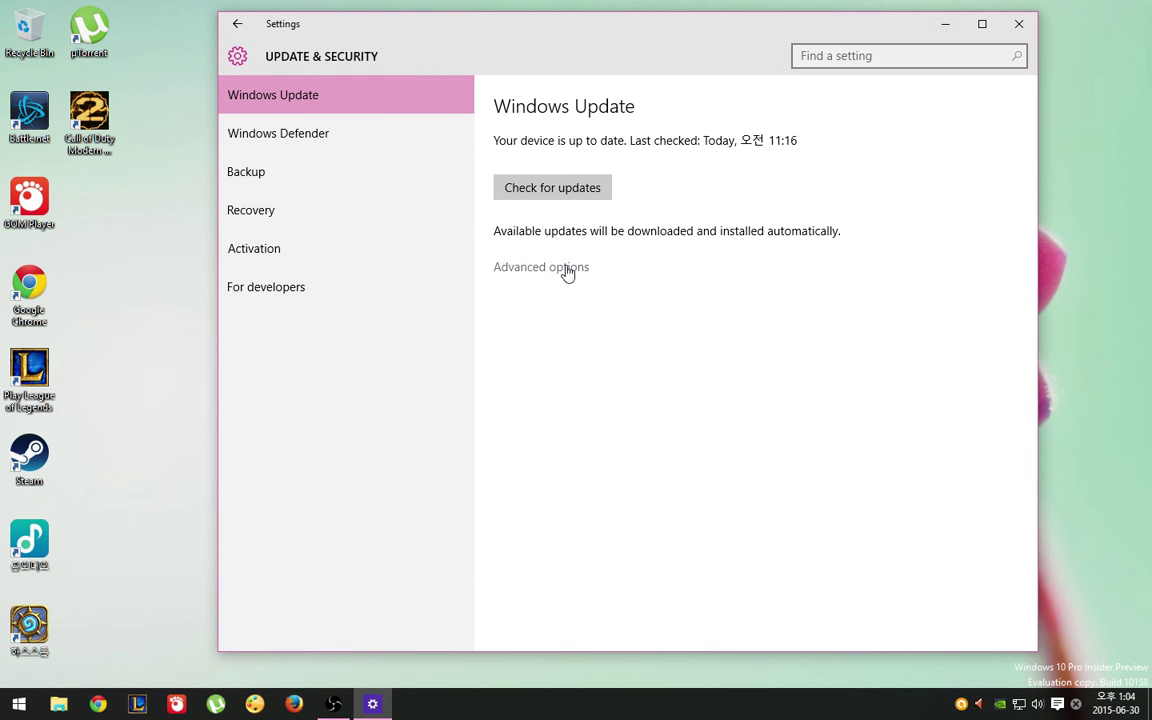
{"action": "left_click", "coordinate": [563, 270]}
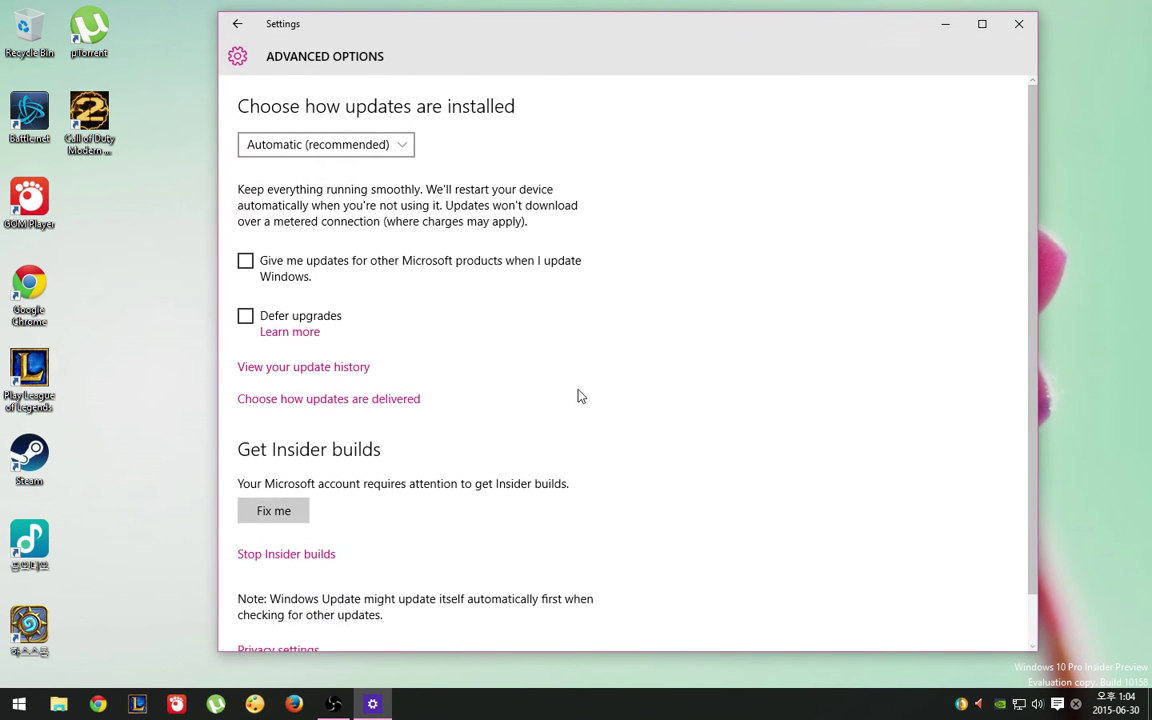
{"action": "left_click", "coordinate": [234, 26]}
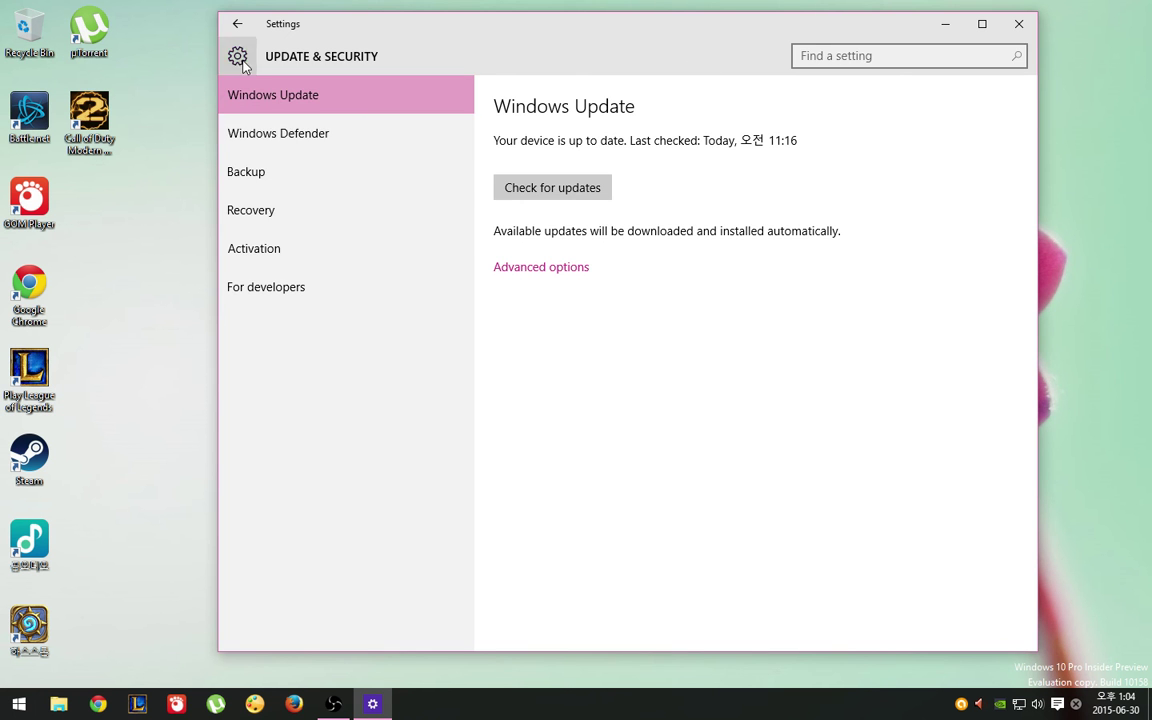
{"action": "left_click", "coordinate": [237, 23]}
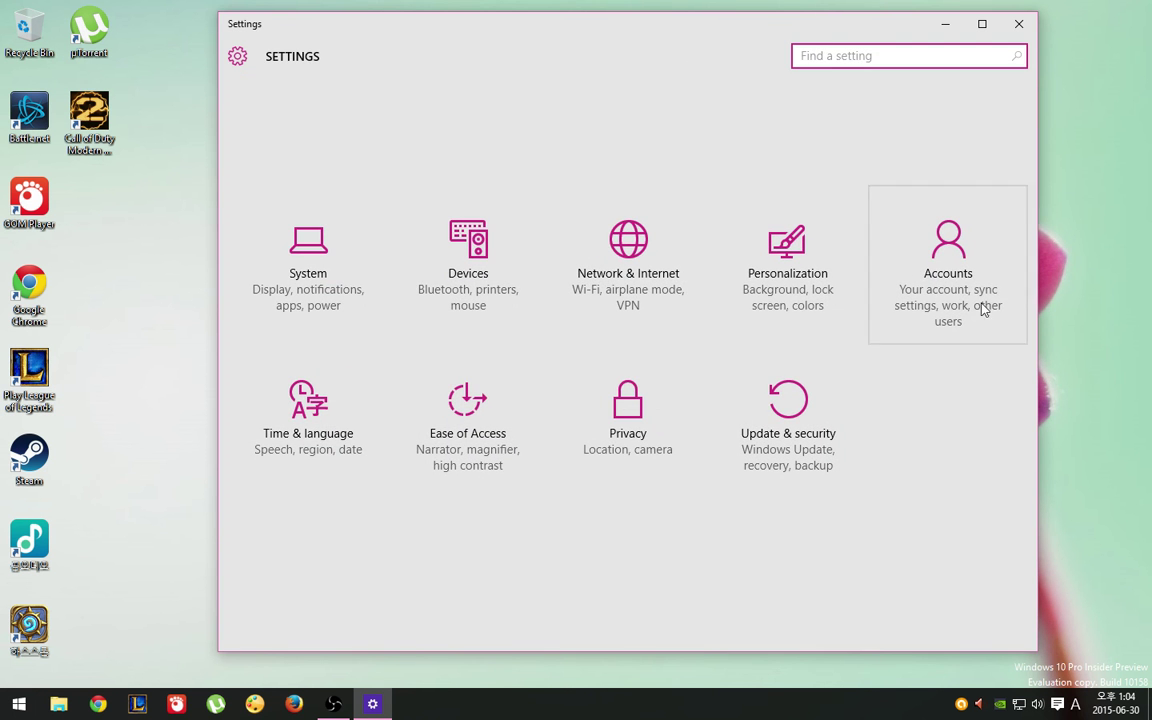
Step: Examine the Notifications & actions options in the System settings, and close Settings
{"action": "left_click", "coordinate": [305, 240]}
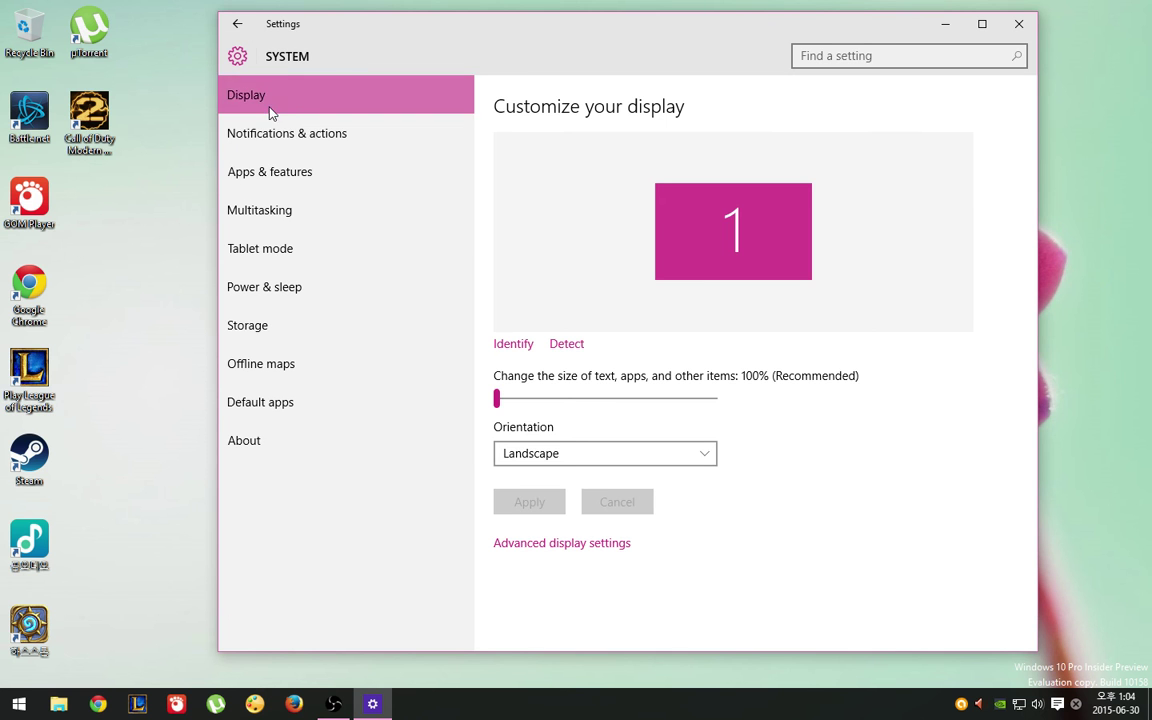
{"action": "left_click", "coordinate": [272, 138]}
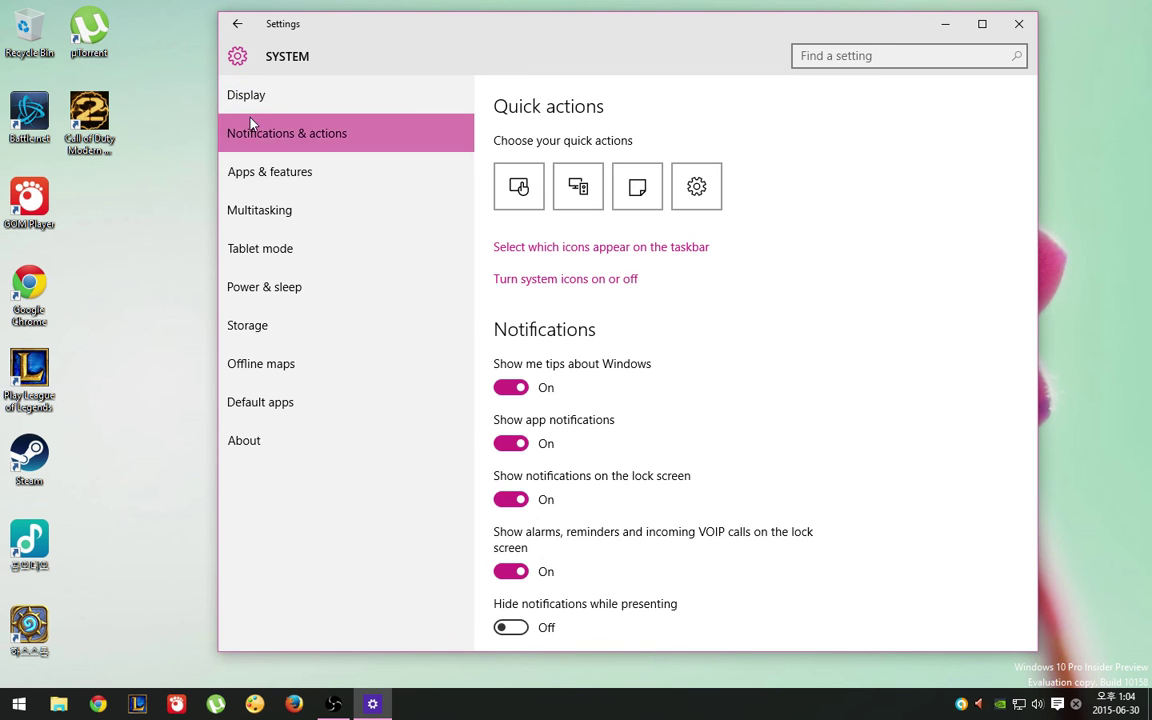
{"action": "scroll", "coordinate": [645, 397], "scroll_direction": "down", "scroll_amount": 3}
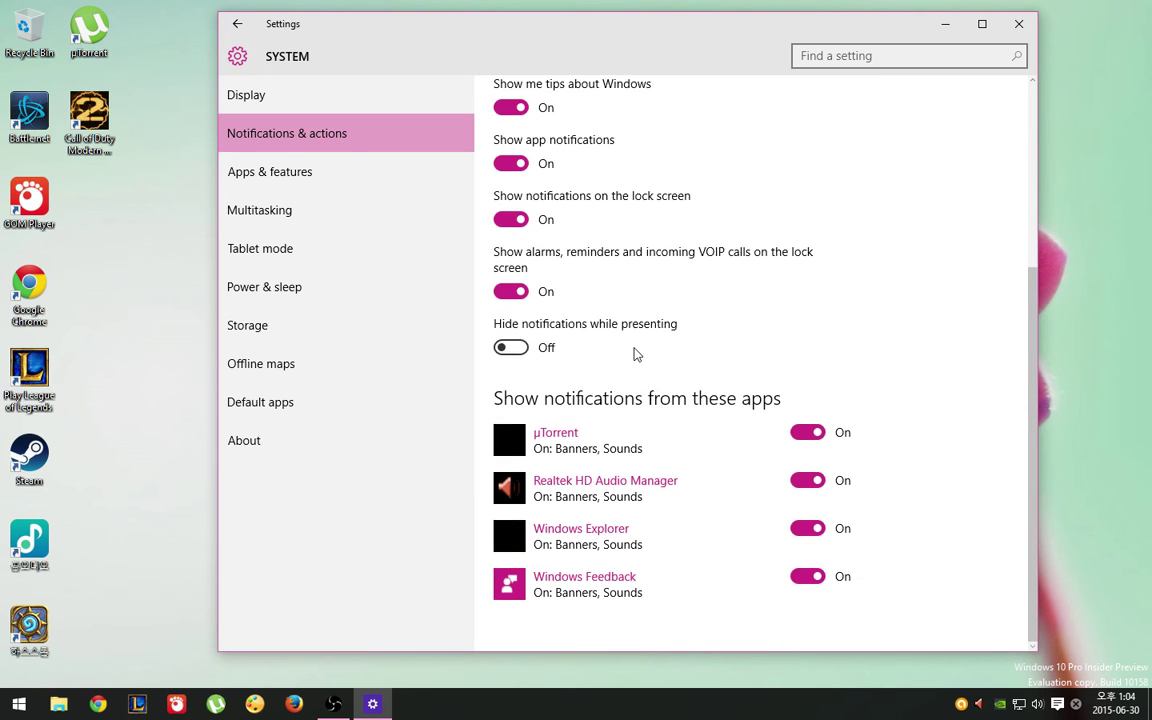
{"action": "scroll", "coordinate": [643, 375], "scroll_direction": "up", "scroll_amount": 3}
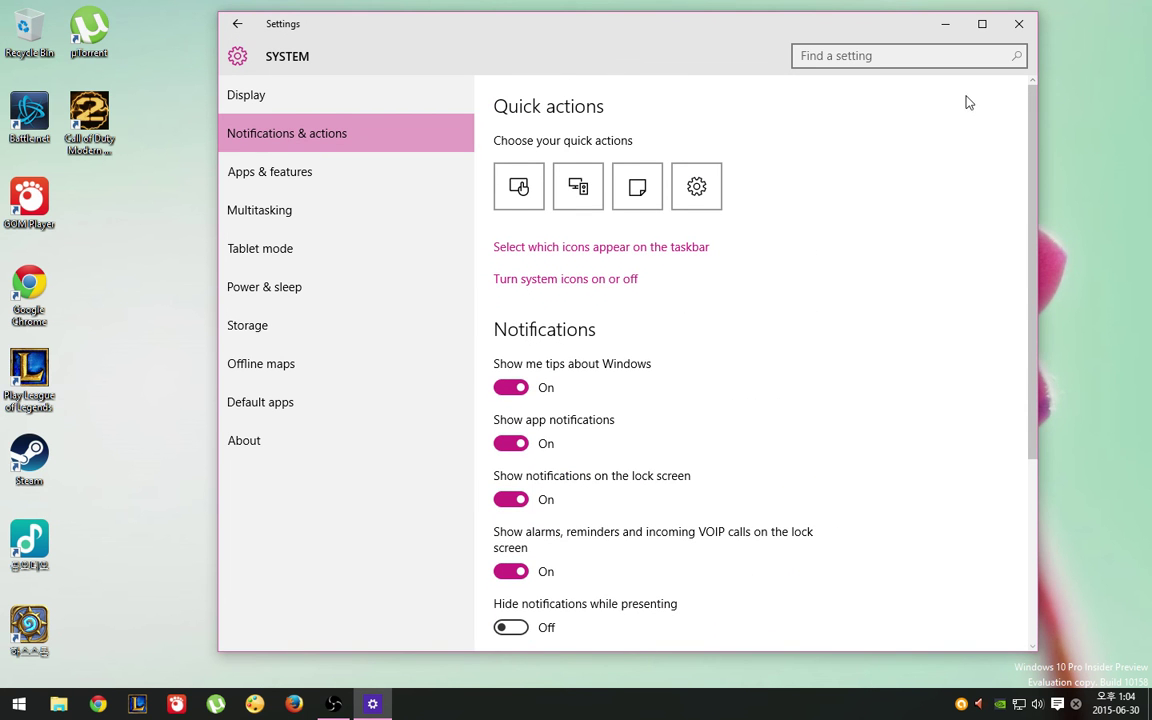
{"action": "key", "text": "alt+F4"}
Step: Open File Explorer to view its Quick access page, and close it
{"action": "key", "text": "super+x"}
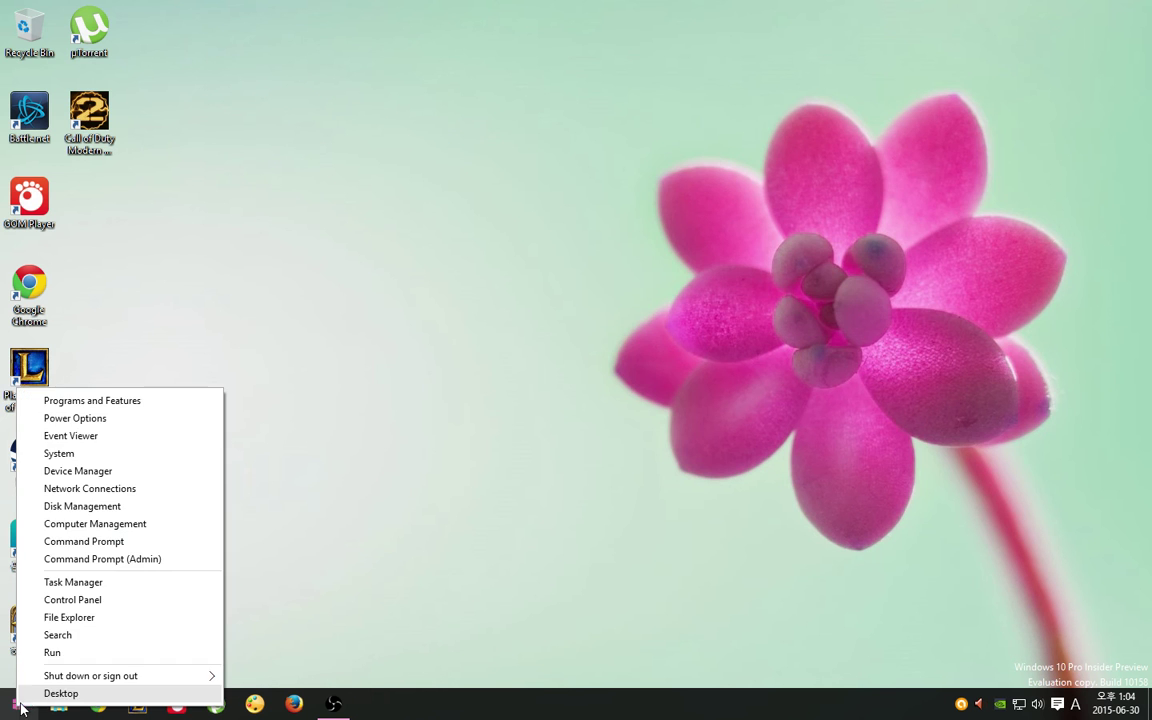
{"action": "left_click", "coordinate": [136, 624]}
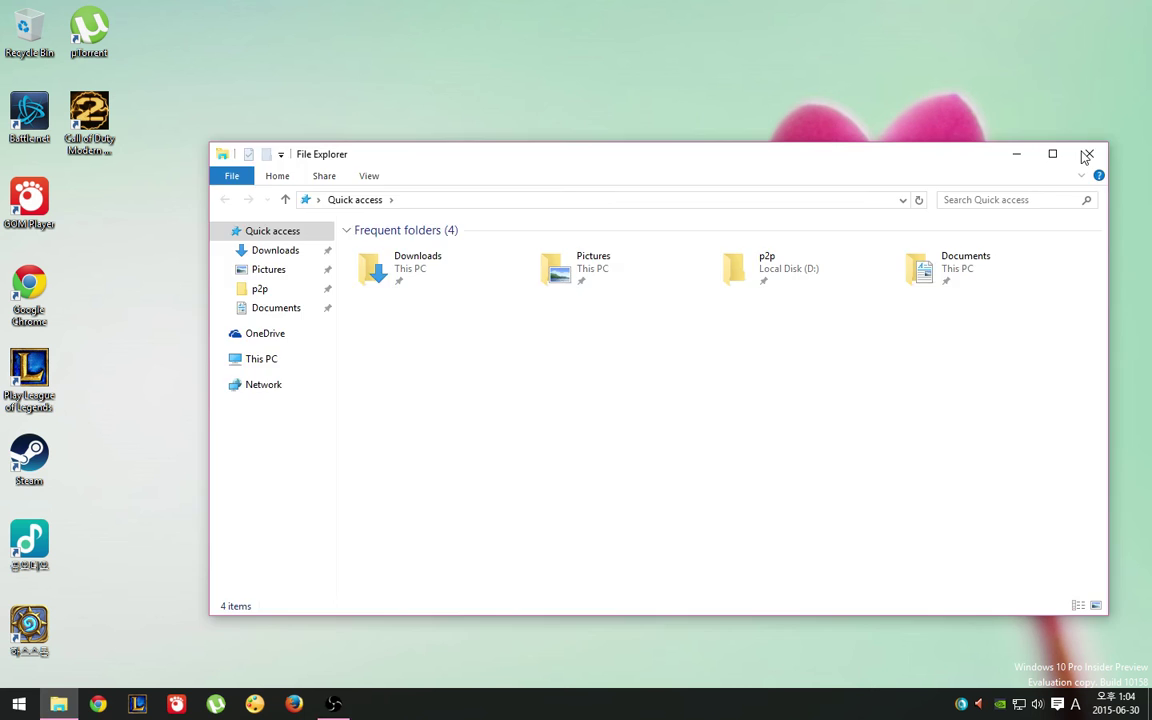
{"action": "left_click", "coordinate": [1087, 155]}
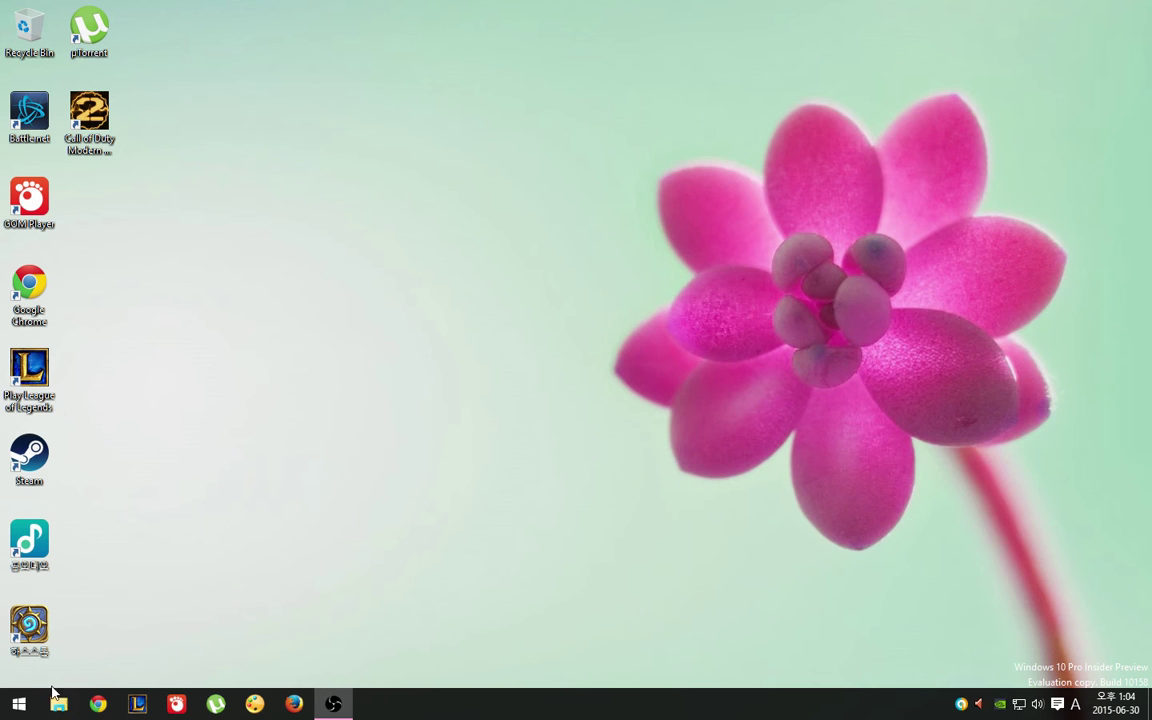
Step: Open Control Panel, view the System and Security category's items, and return to the Control Panel home
{"action": "key", "text": "super+x"}
{"action": "left_click", "coordinate": [143, 608]}
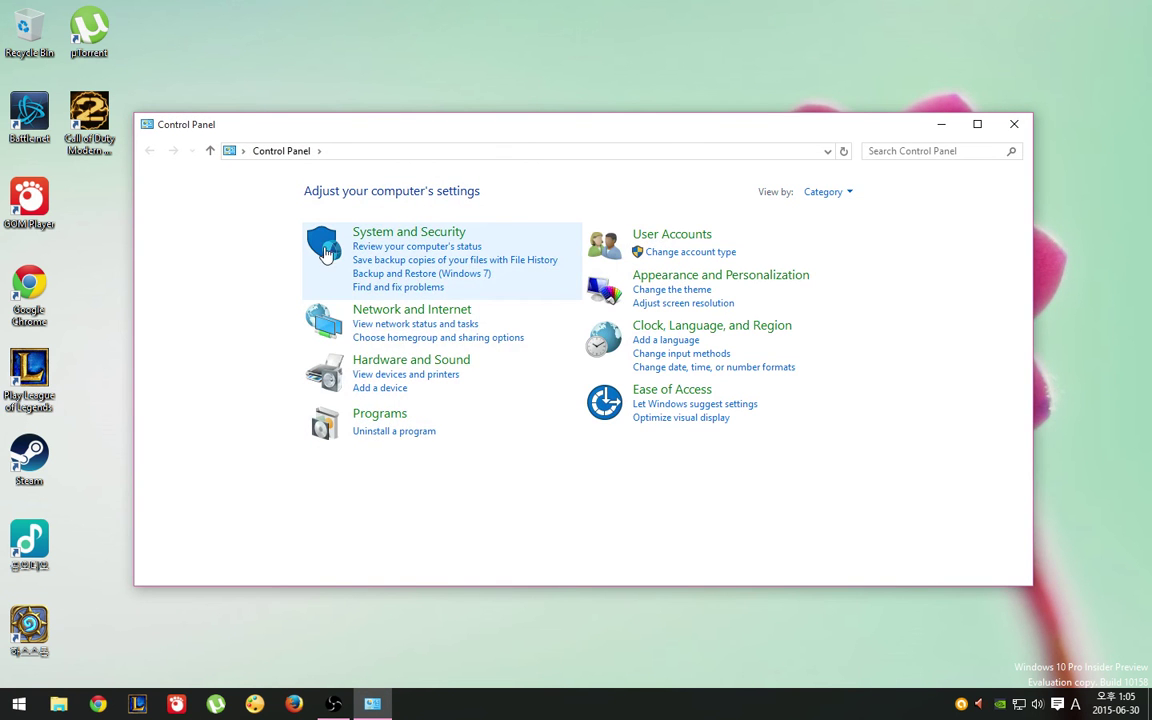
{"action": "left_click", "coordinate": [323, 242]}
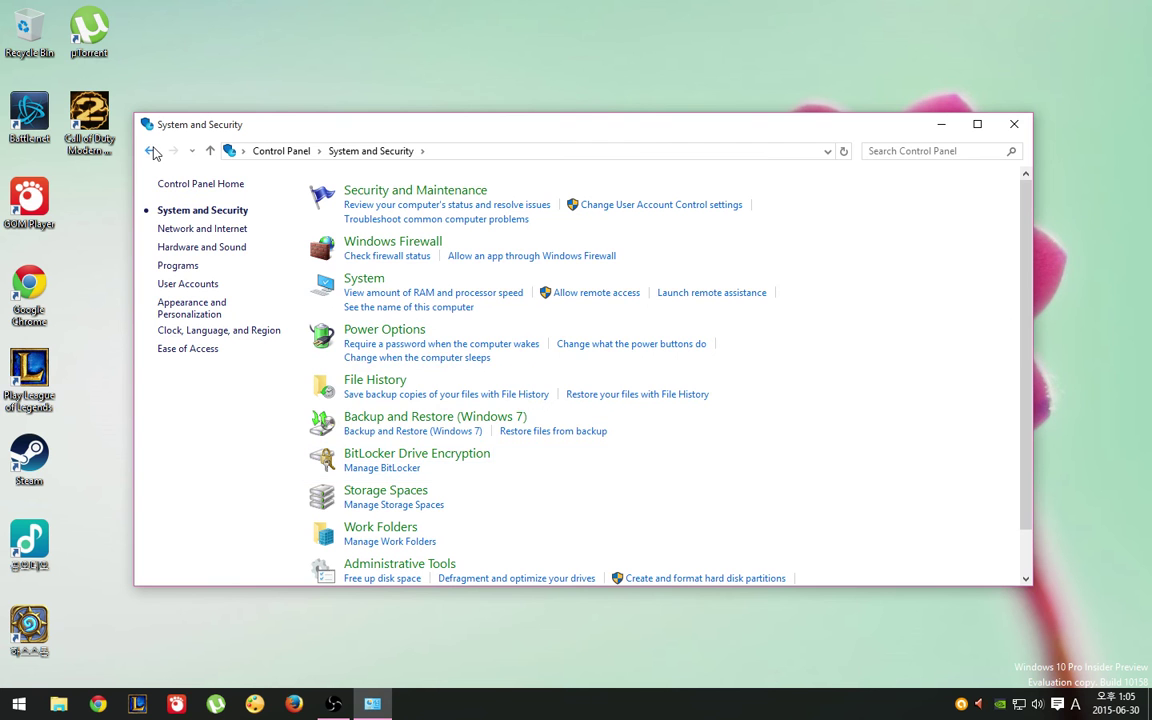
{"action": "scroll", "coordinate": [380, 403], "scroll_direction": "down", "scroll_amount": 2}
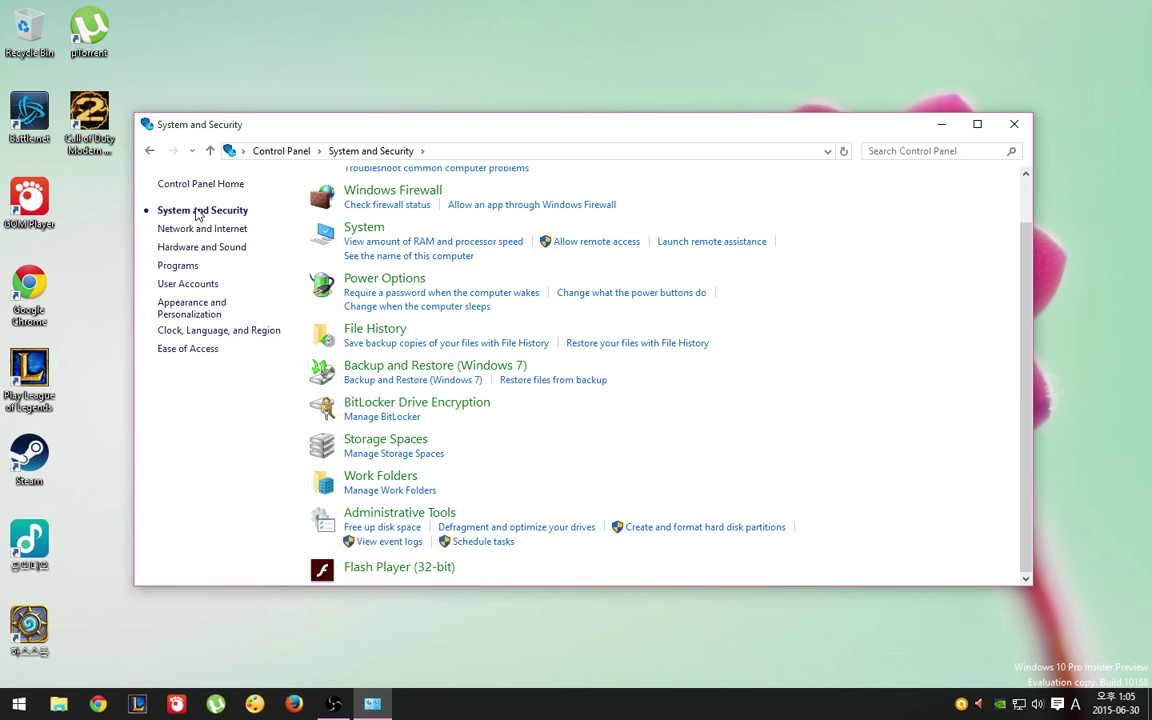
{"action": "left_click", "coordinate": [150, 152]}
Step: View all Control Panel items as small icons, restore the Category view, and close Control Panel
{"action": "left_click", "coordinate": [825, 192]}
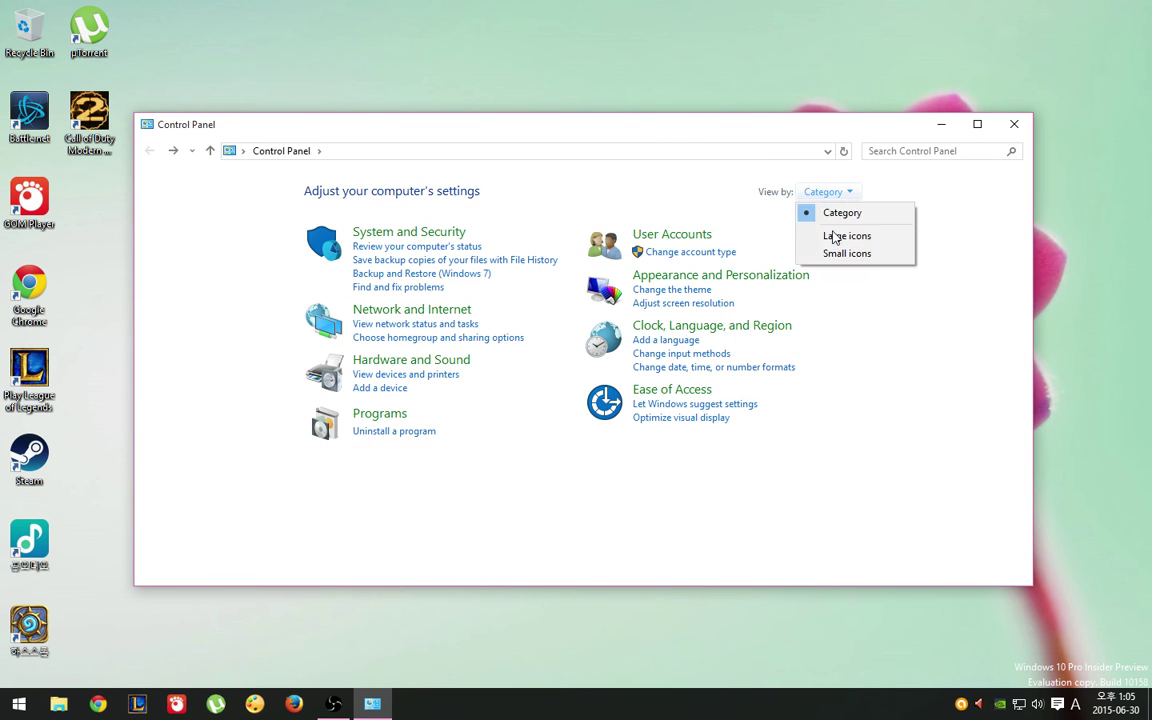
{"action": "left_click", "coordinate": [845, 254]}
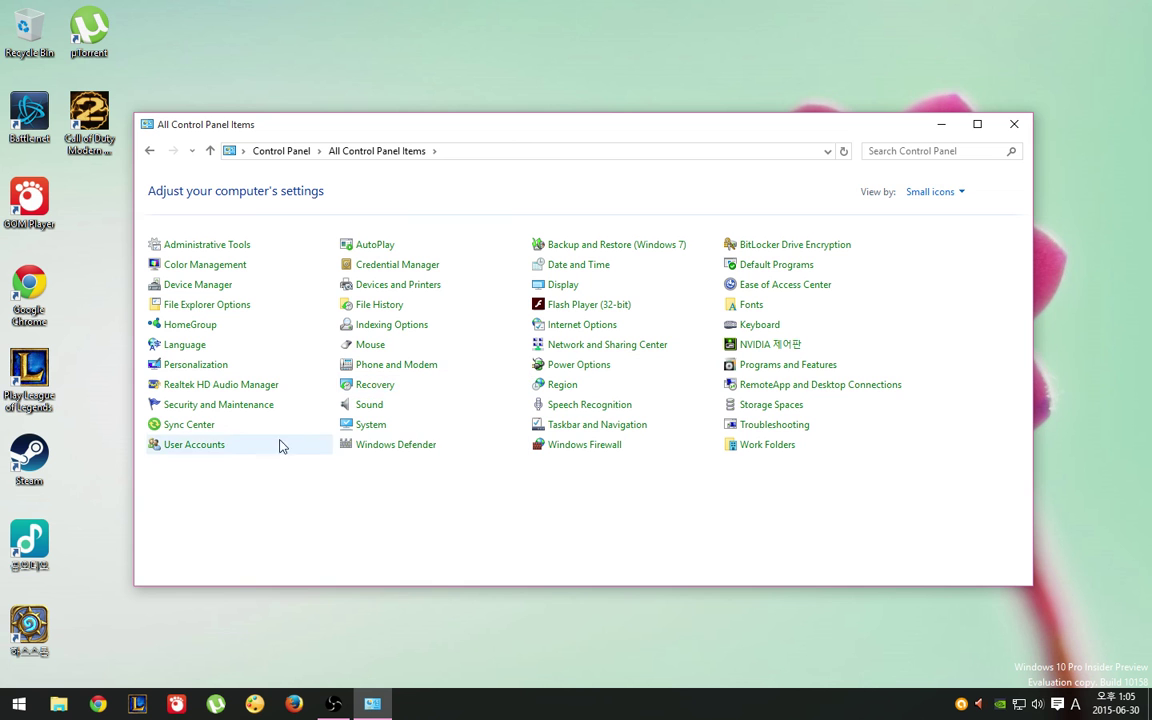
{"action": "left_click", "coordinate": [948, 197]}
{"action": "left_click", "coordinate": [946, 211]}
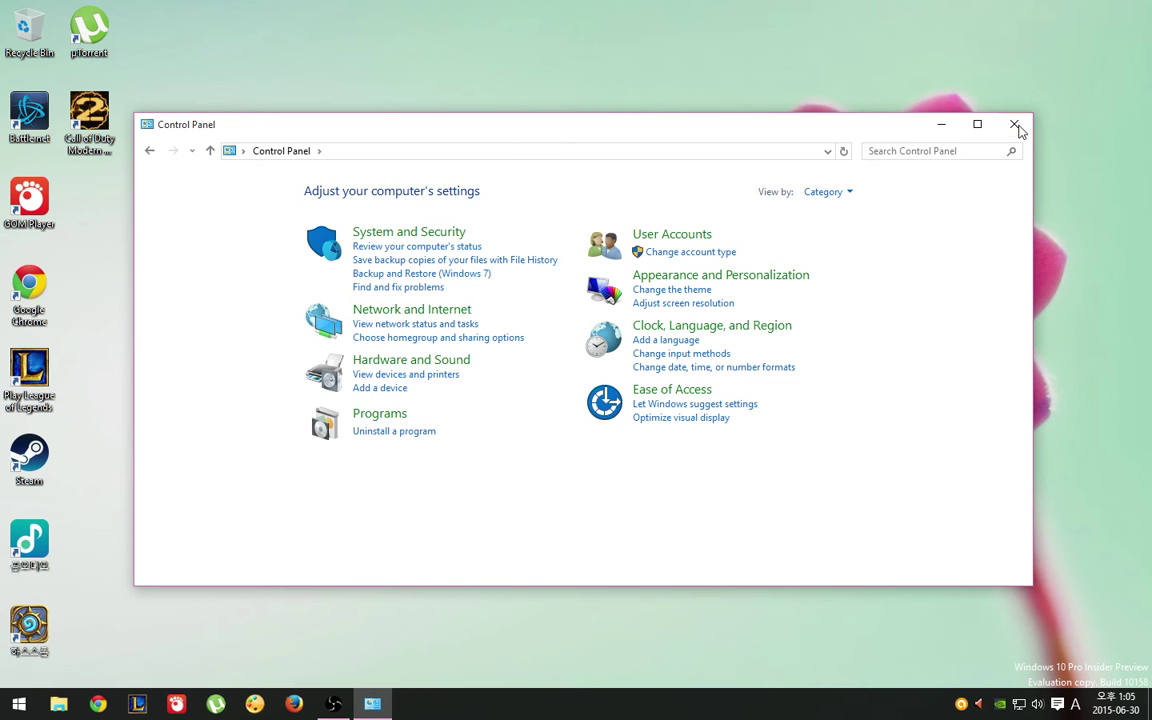
{"action": "left_click", "coordinate": [1017, 128]}
Step: Open Settings to view its home page categories, and close it
{"action": "key", "text": "super"}
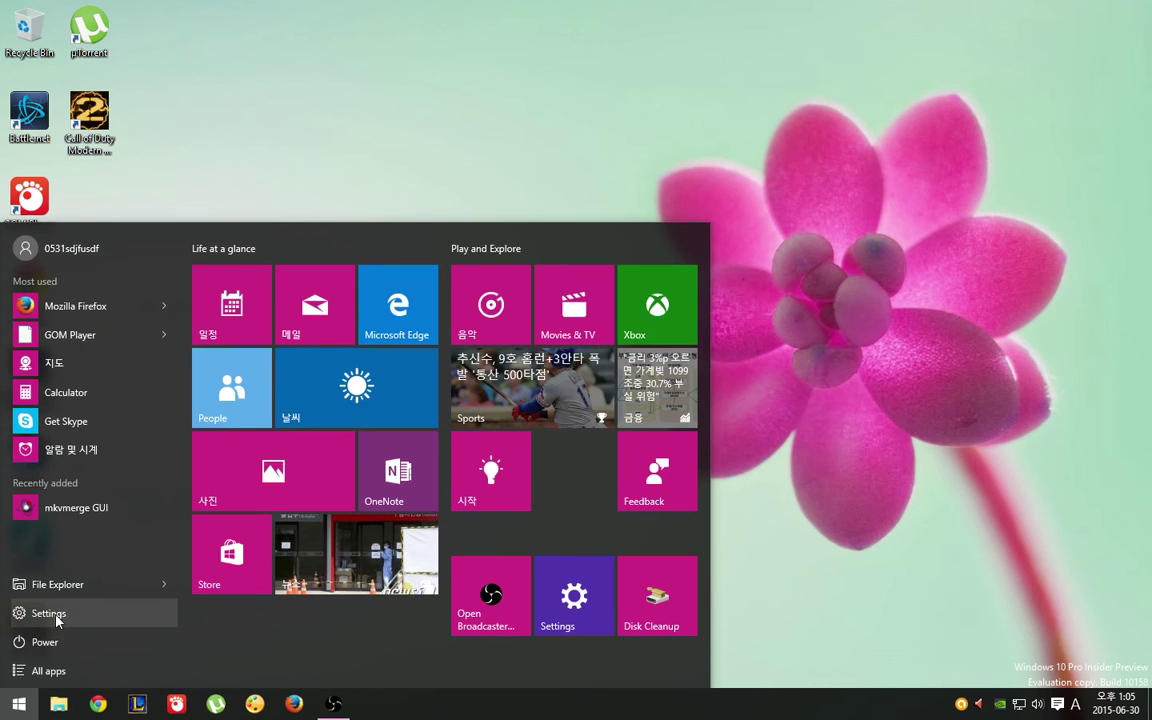
{"action": "left_click", "coordinate": [56, 618]}
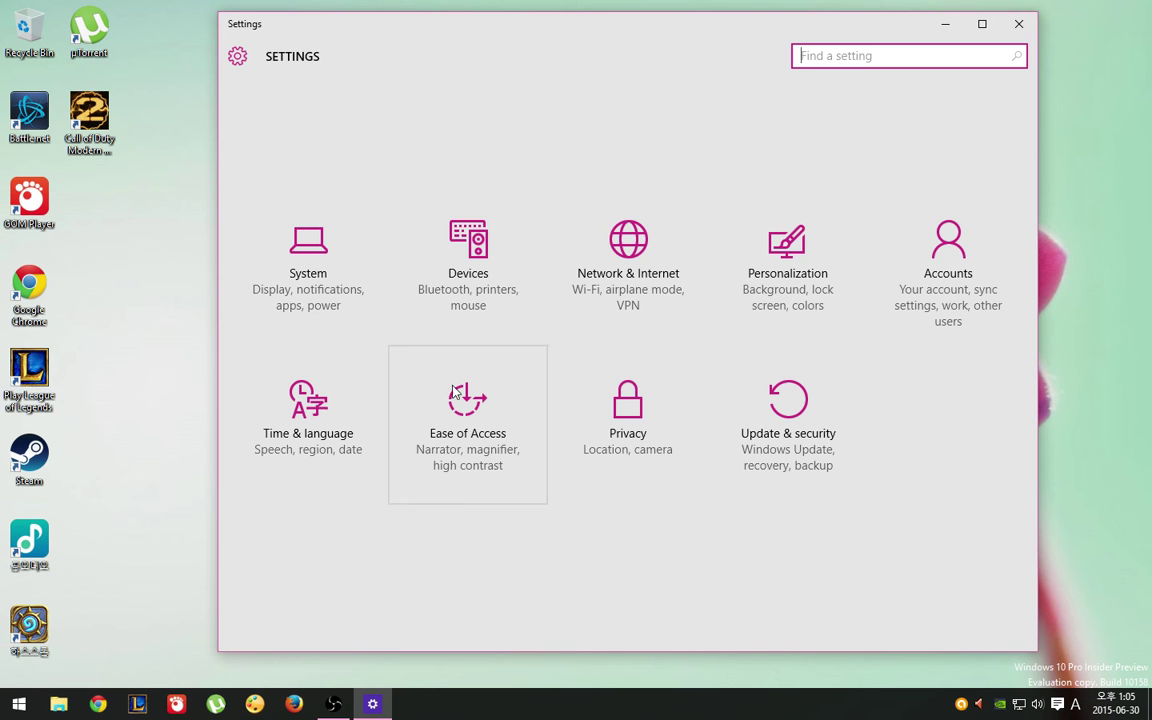
{"action": "left_click", "coordinate": [1018, 23]}
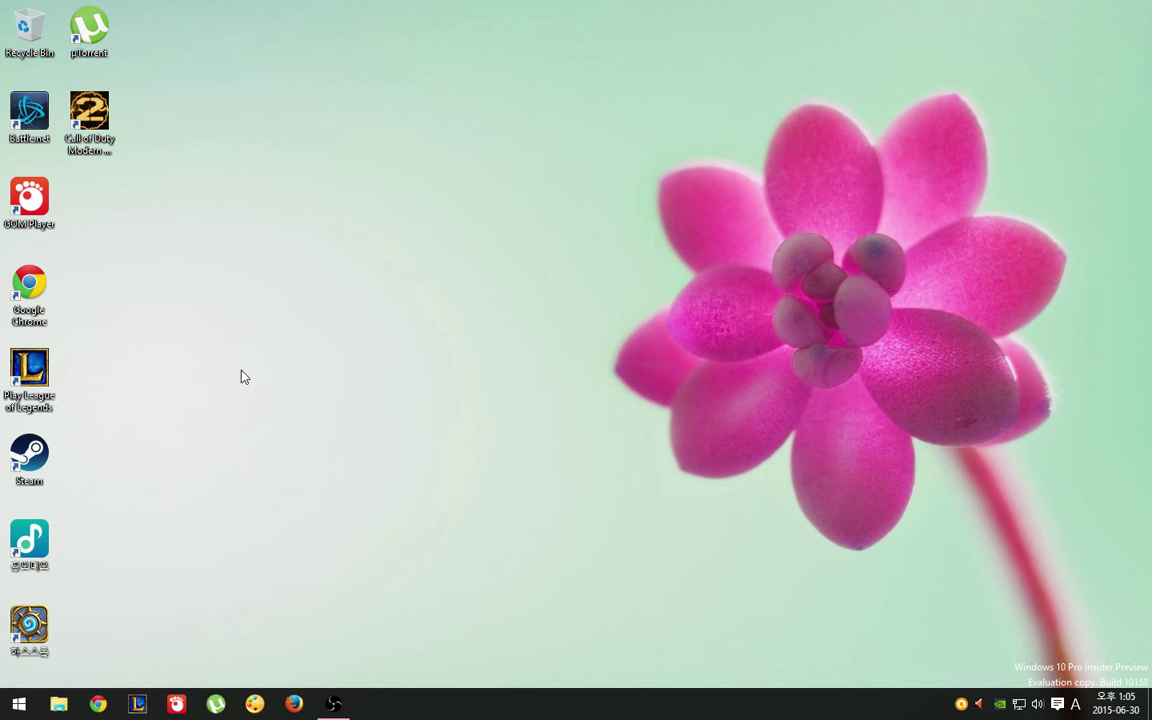
Step: Search Local Disk (C:) in File Explorer for *.esd files, return to This PC, and close the window
{"action": "left_click", "coordinate": [62, 704]}
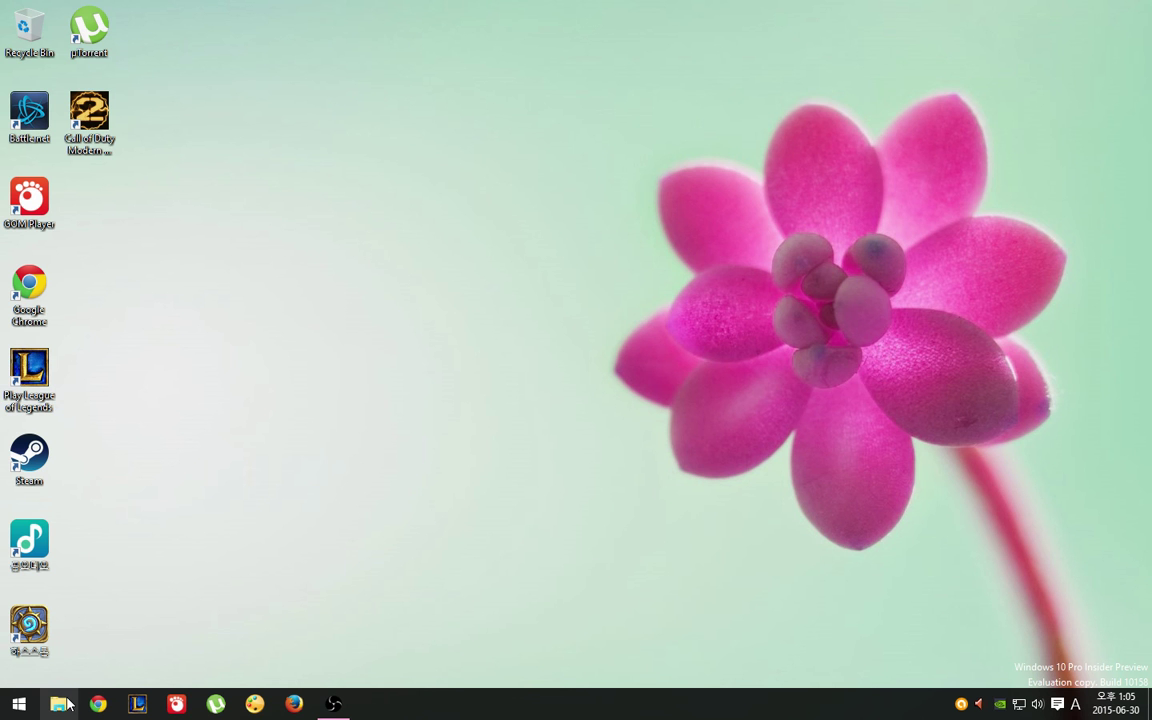
{"action": "left_click", "coordinate": [283, 380]}
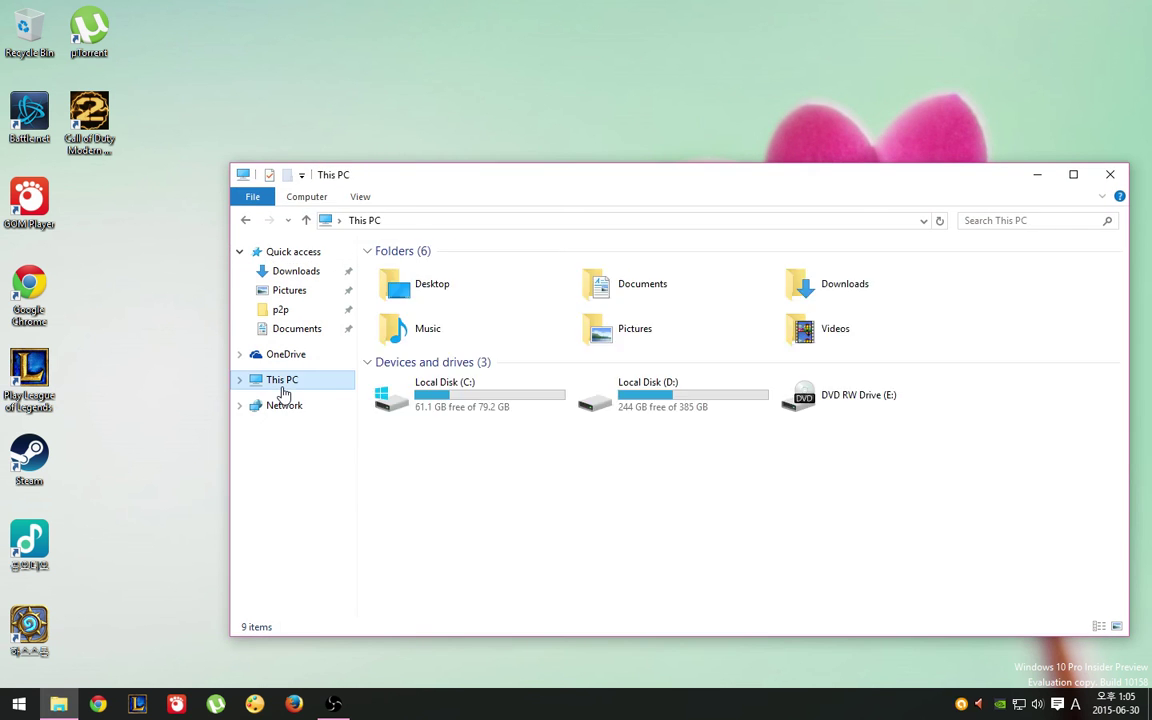
{"action": "double_click", "coordinate": [483, 406]}
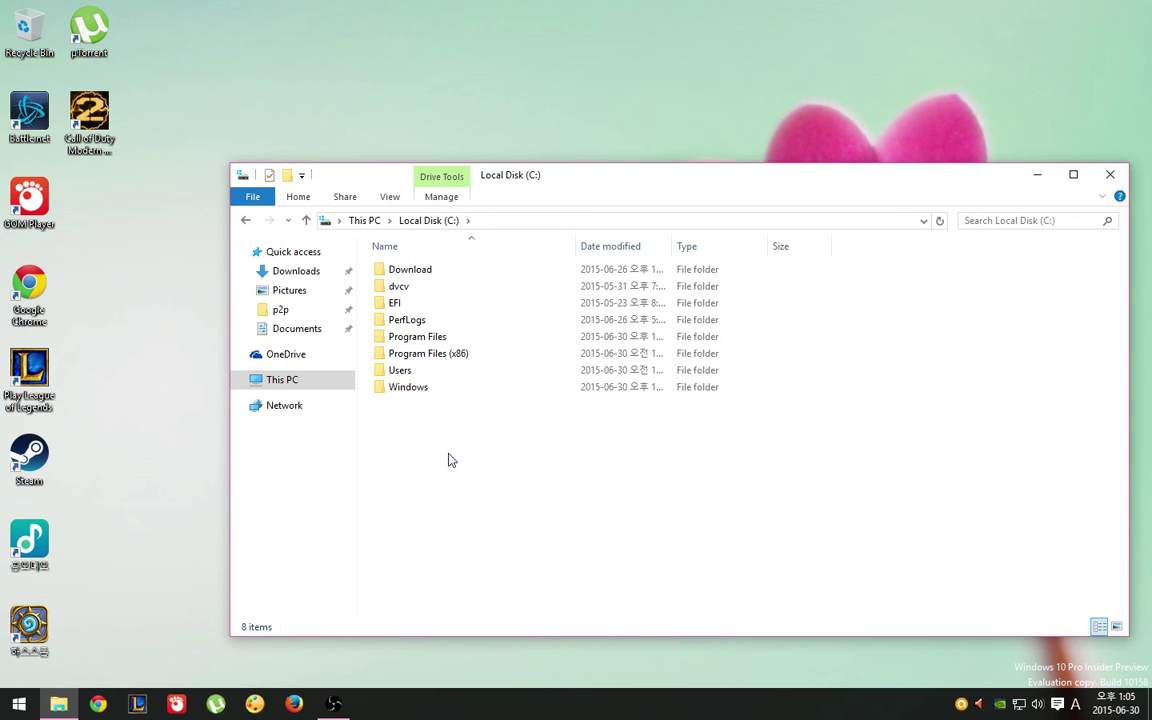
{"action": "left_click", "coordinate": [985, 221]}
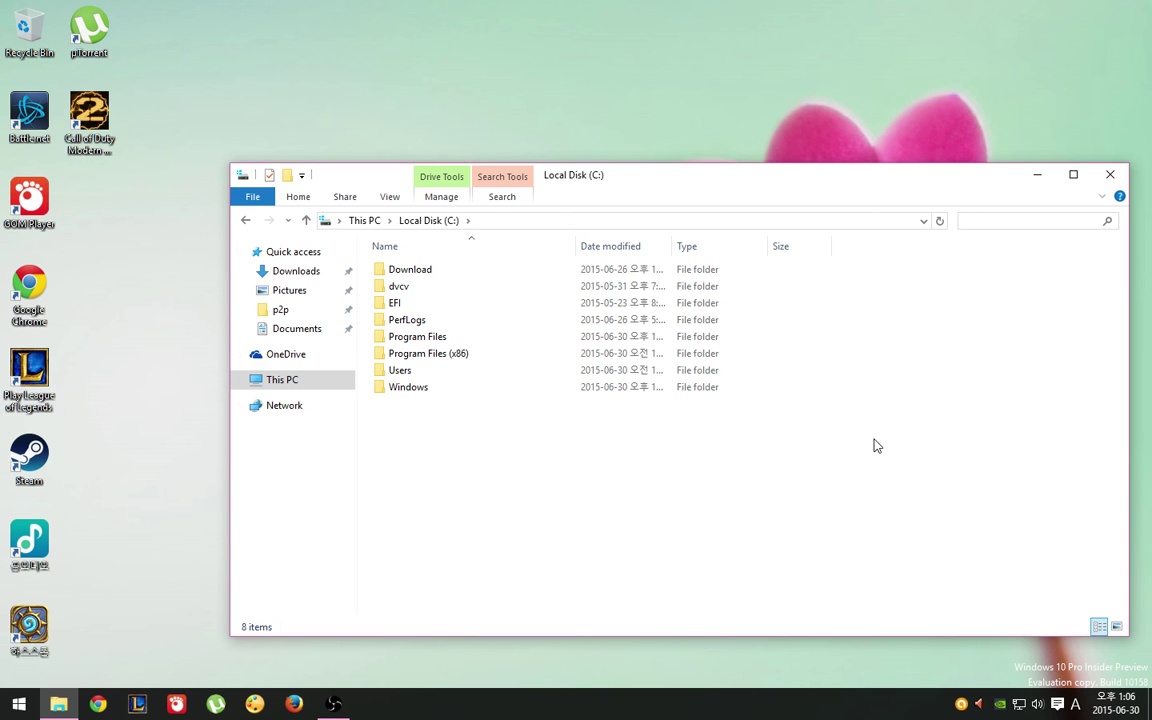
{"action": "type", "text": "*.esd"}
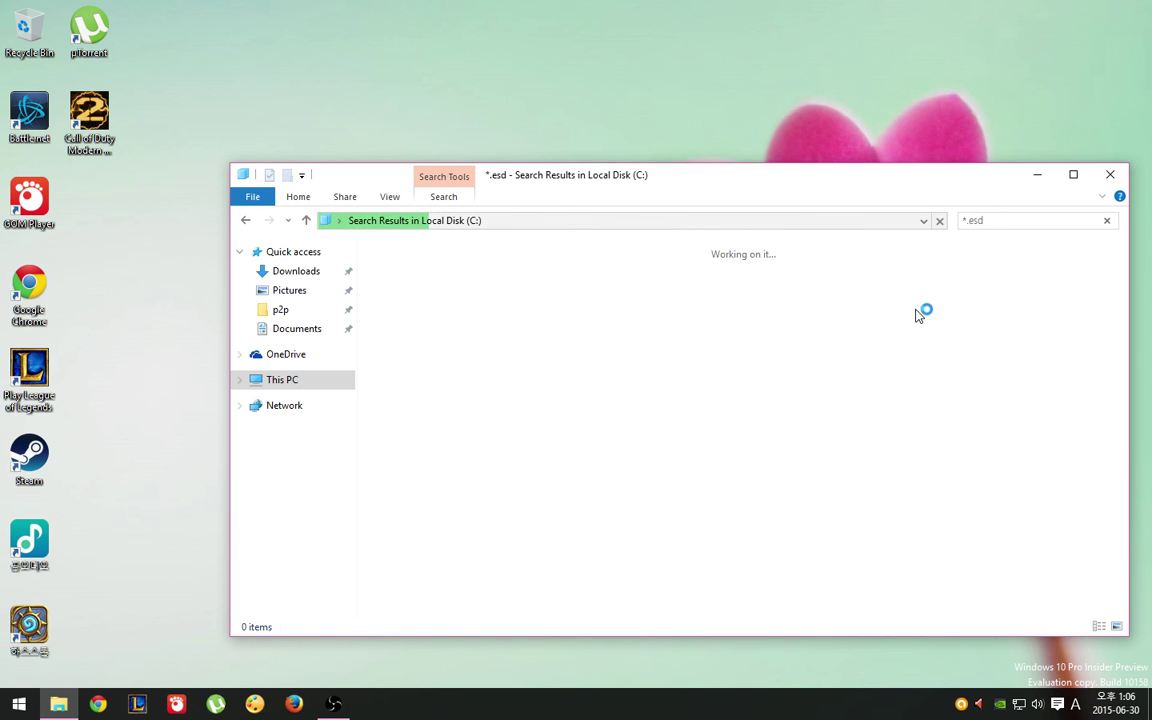
{"action": "left_click", "coordinate": [1008, 218]}
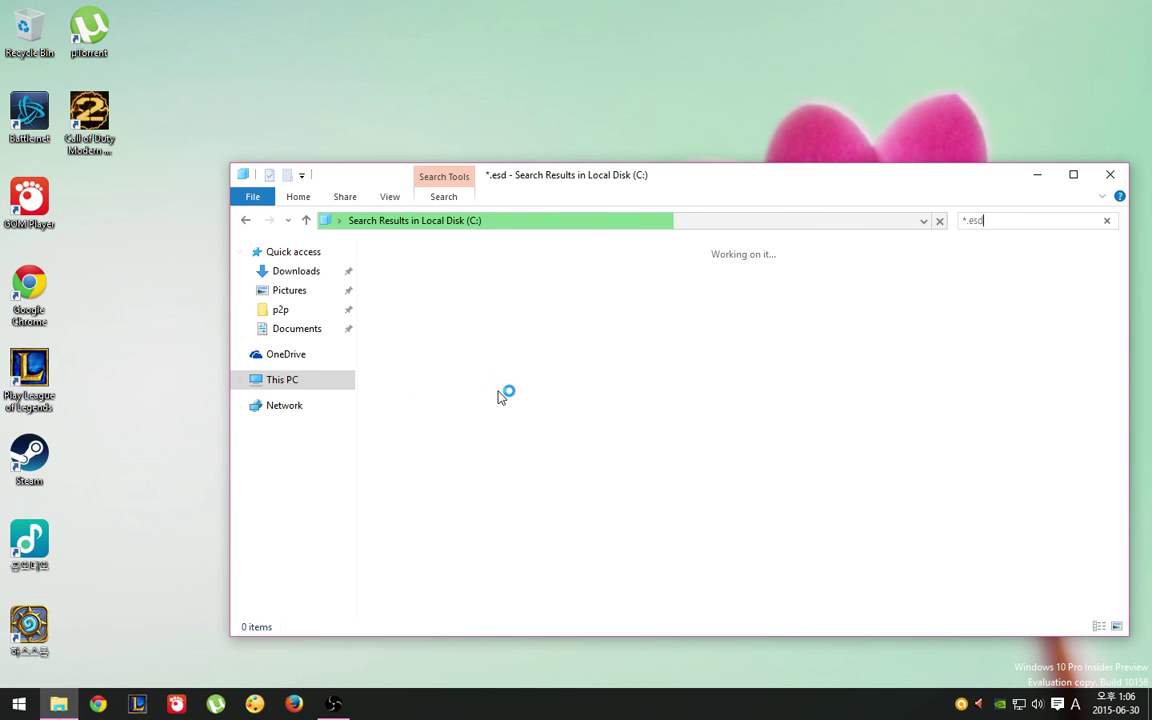
{"action": "left_click", "coordinate": [316, 379]}
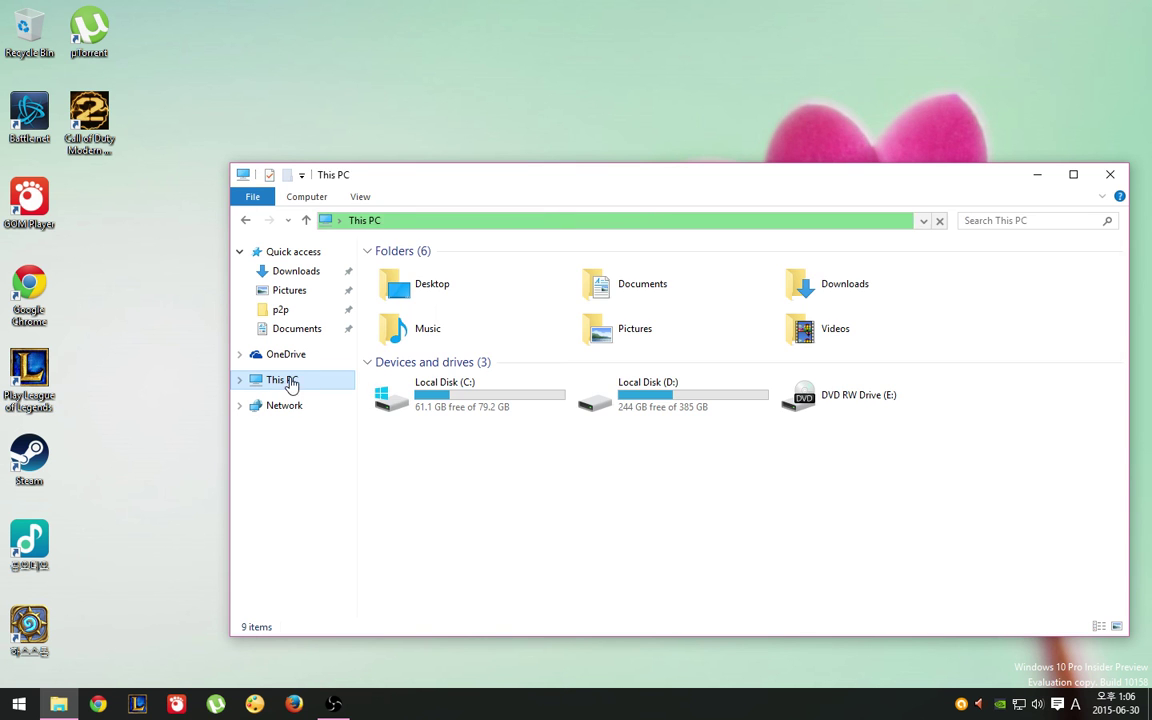
{"action": "left_click", "coordinate": [1110, 174]}
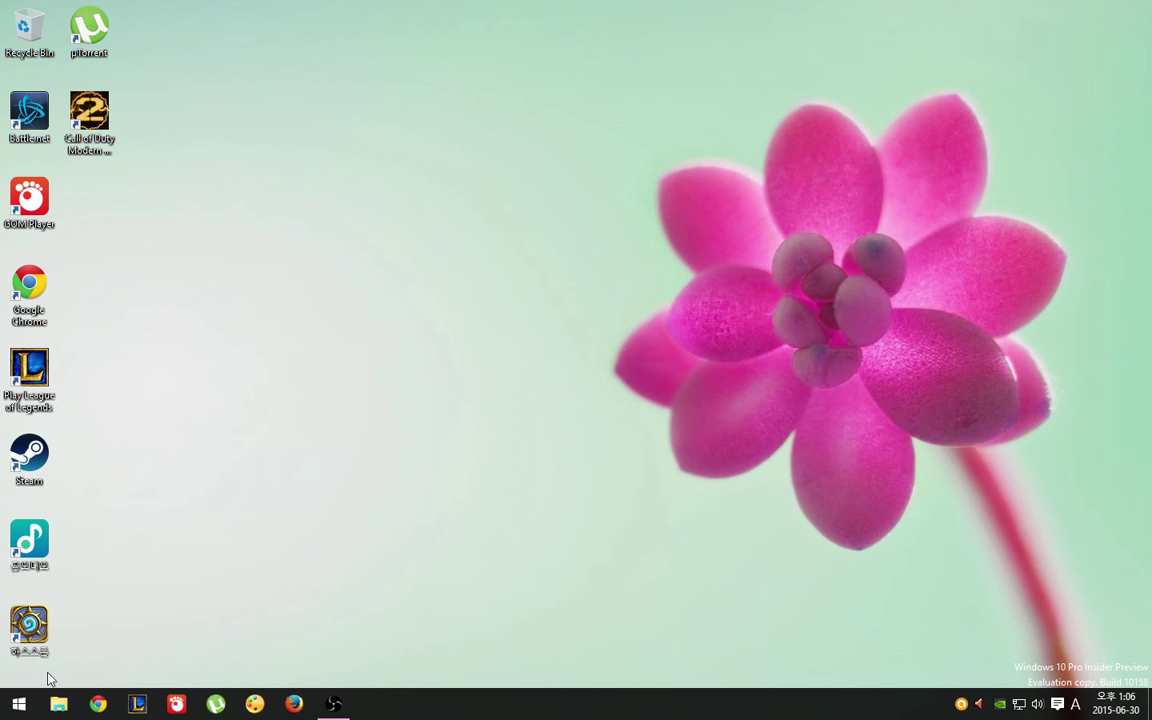
Step: Open Command Prompt with administrator rights and move its window nearer the middle of the desktop
{"action": "right_click", "coordinate": [18, 704]}
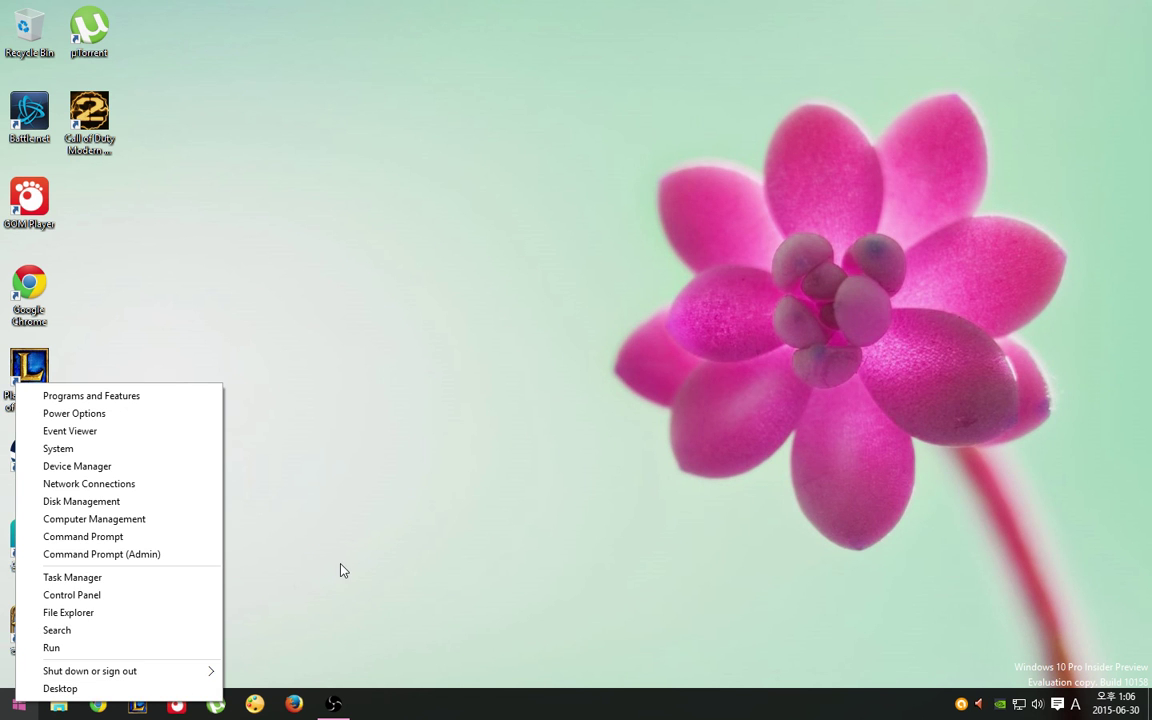
{"action": "left_click", "coordinate": [407, 558]}
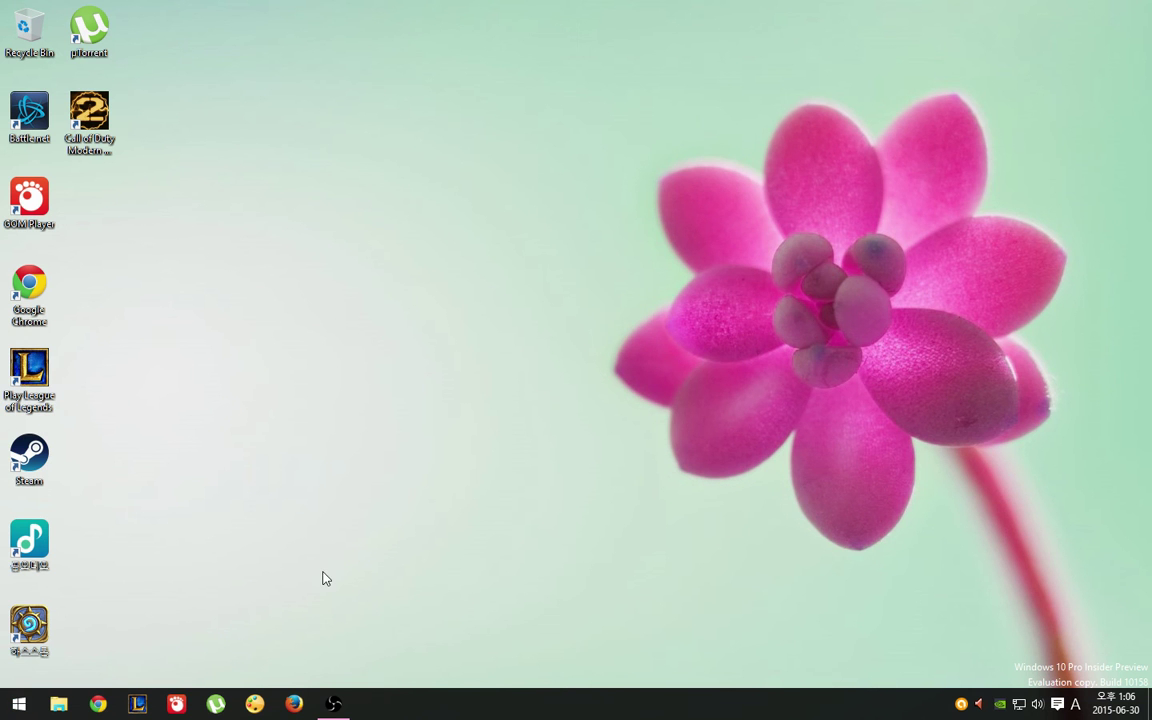
{"action": "right_click", "coordinate": [14, 702]}
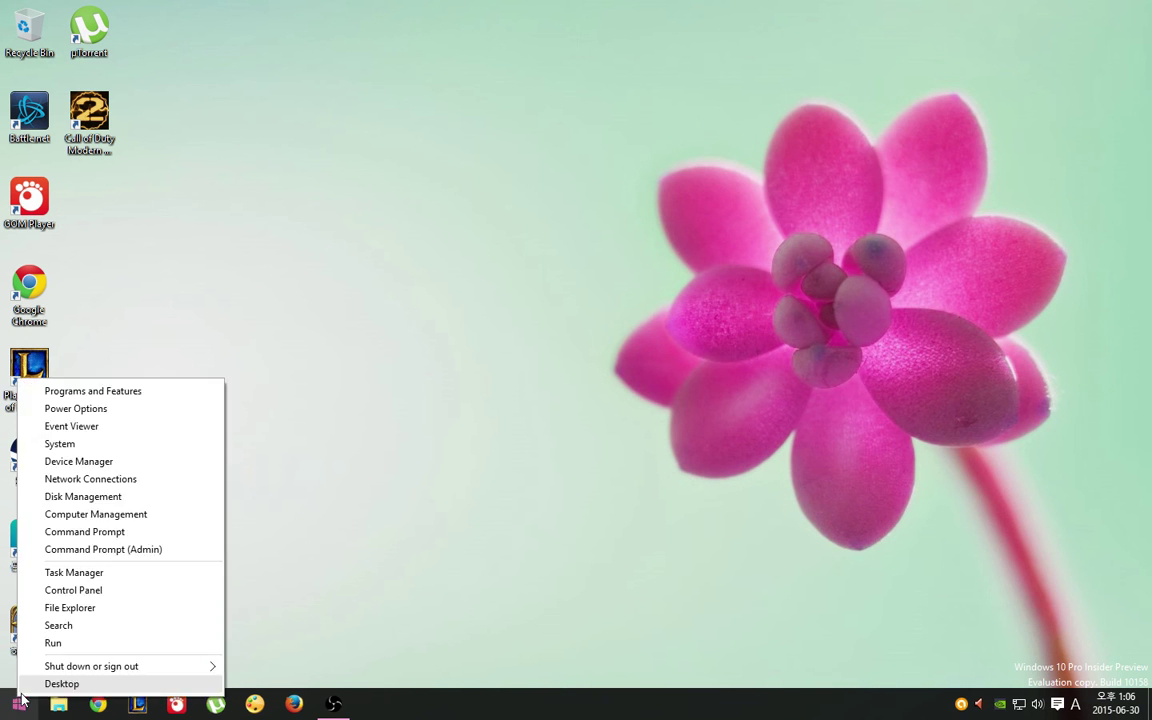
{"action": "left_click", "coordinate": [145, 552]}
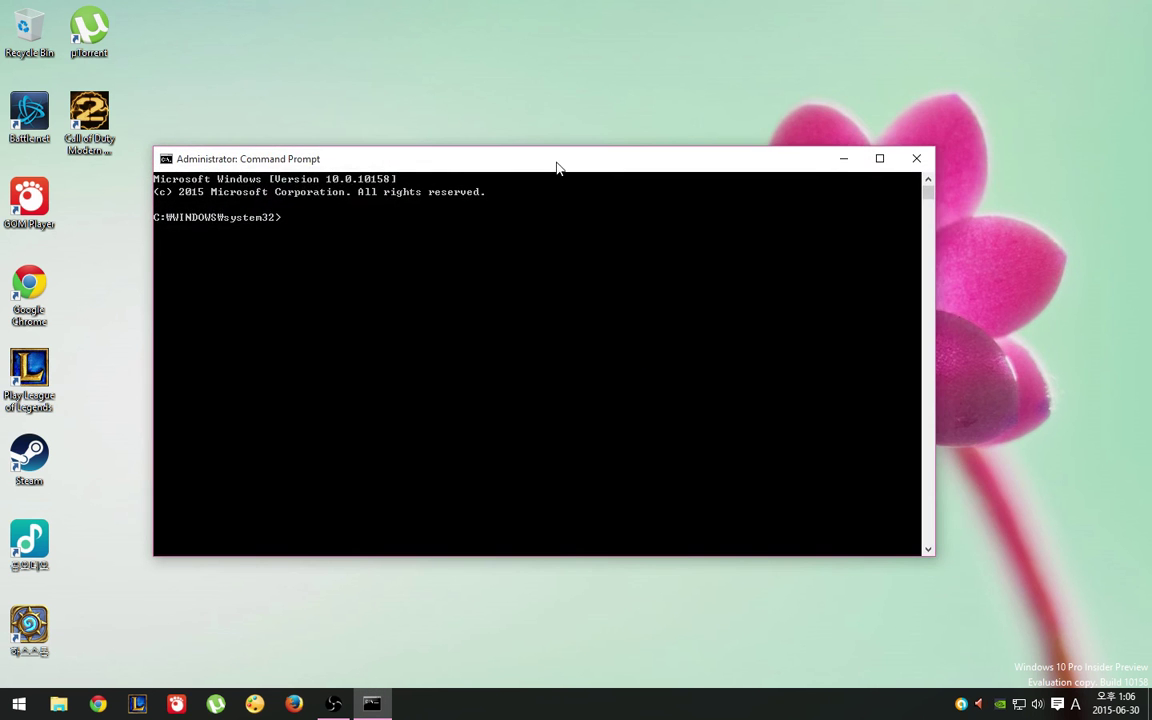
{"action": "left_click_drag", "start_coordinate": [558, 164], "coordinate": [635, 133]}
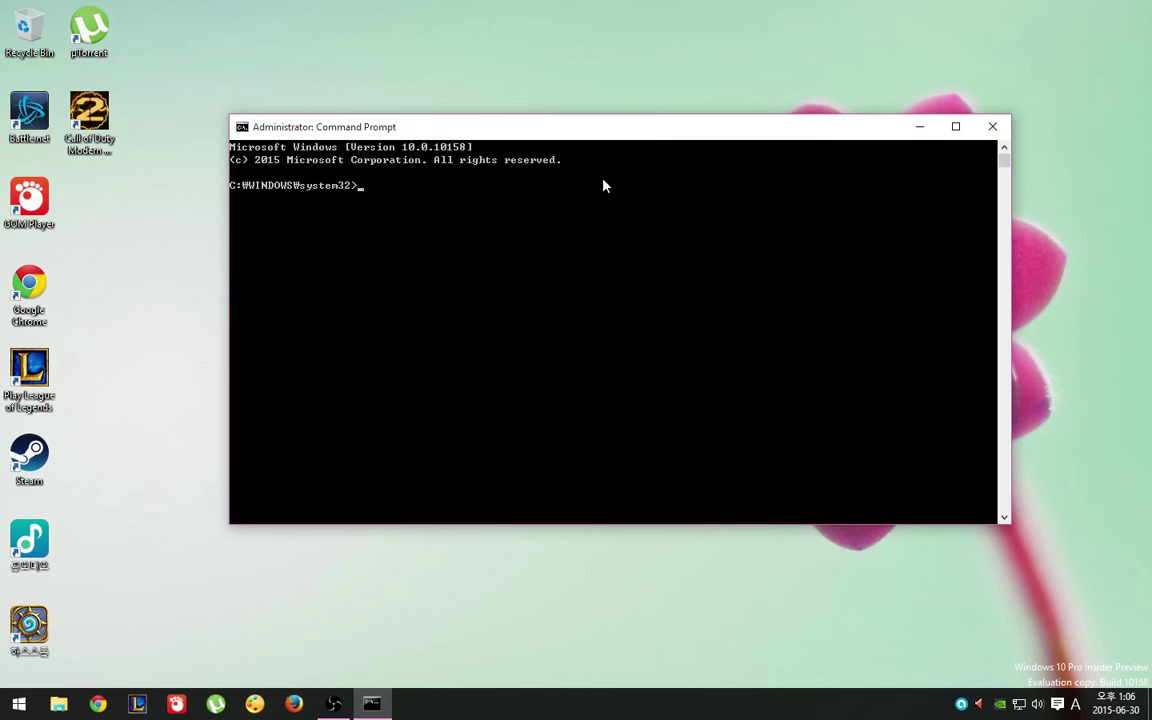
{"action": "left_click", "coordinate": [586, 210]}
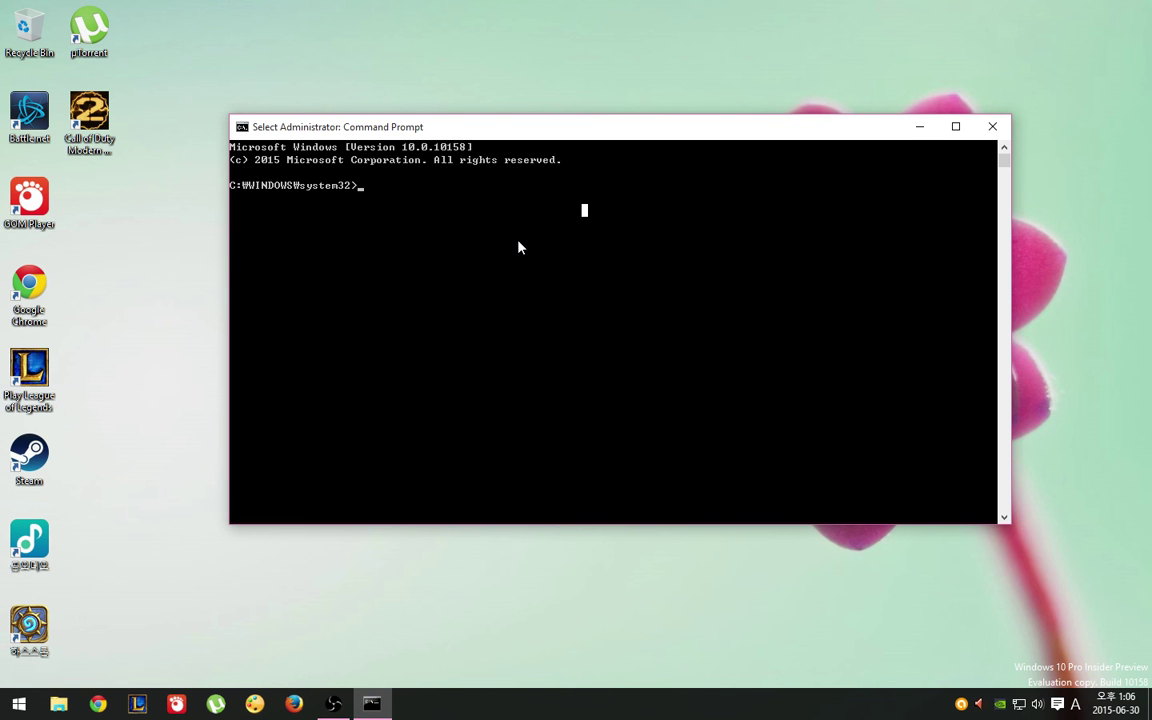
Step: Start the diskpart utility at the administrator prompt
{"action": "type", "text": "esd"}
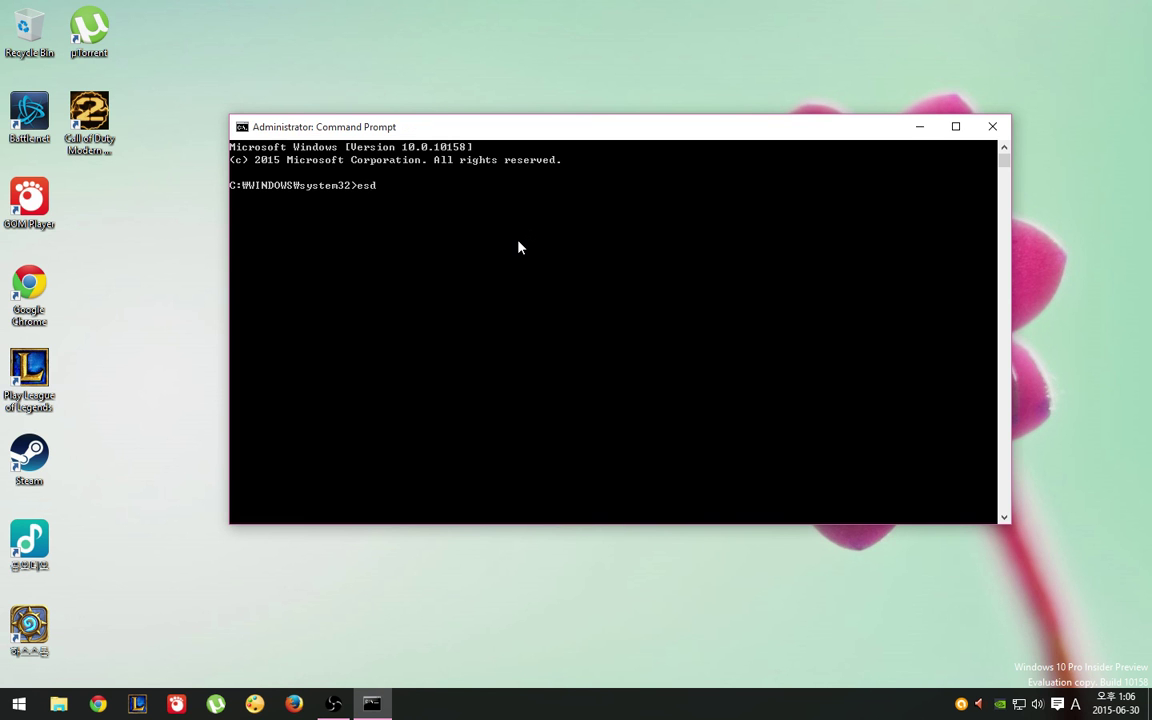
{"action": "key", "text": "BackSpace"}
{"action": "key", "text": "BackSpace"}
{"action": "key", "text": "BackSpace"}
{"action": "type", "text": "diskpart"}
{"action": "key", "text": "Return"}
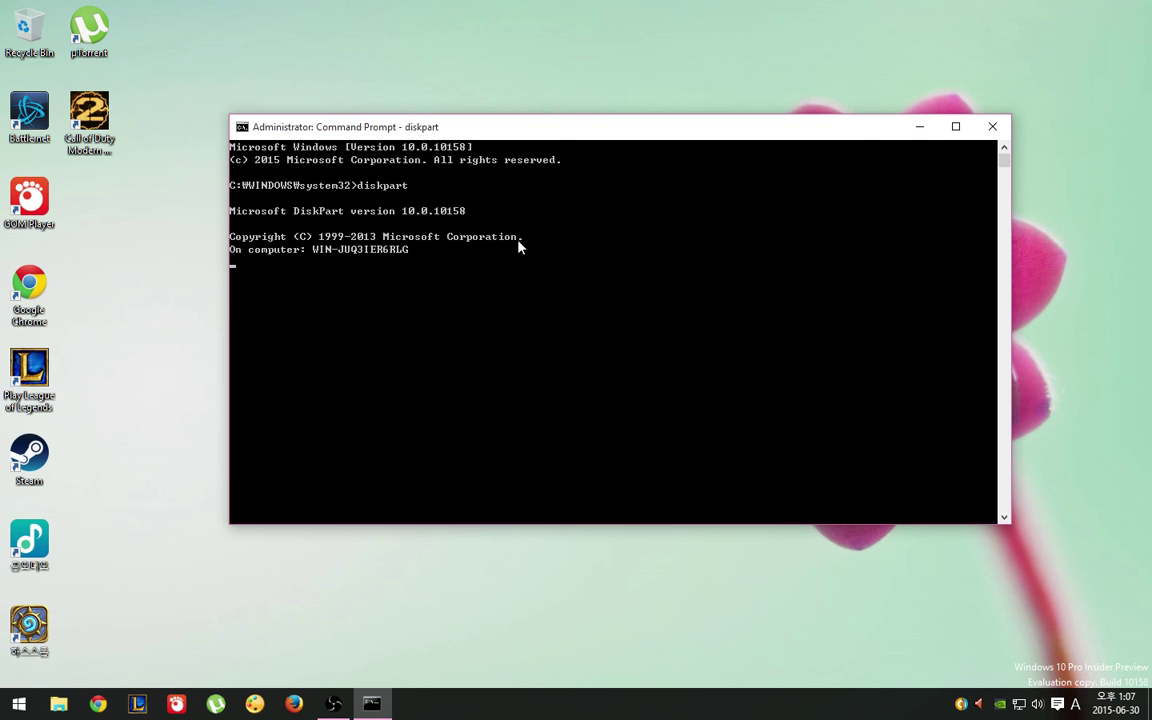
Step: List the computer's disks in DiskPart with "list disk"
{"action": "type", "text": "list id"}
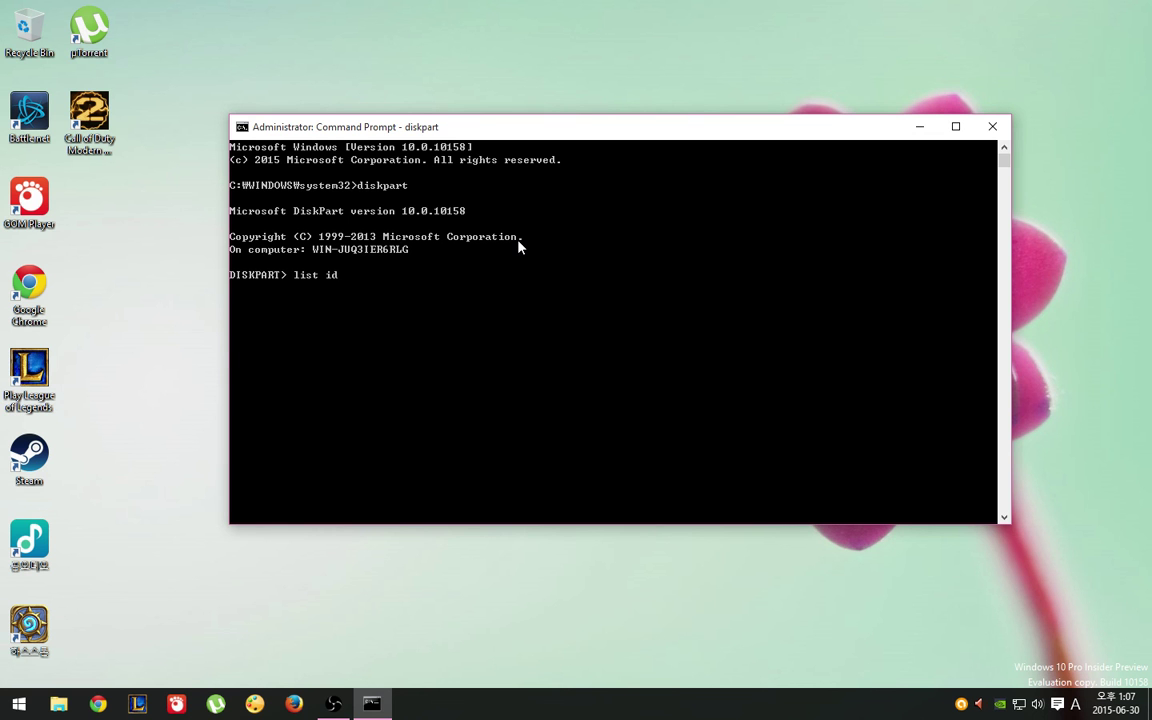
{"action": "key", "text": "BackSpace"}
{"action": "key", "text": "BackSpace"}
{"action": "type", "text": "disk"}
{"action": "key", "text": "Return"}
Step: Select disk 0 with "sel disk 0" and list its partitions with "list part"
{"action": "type", "text": "sel di"}
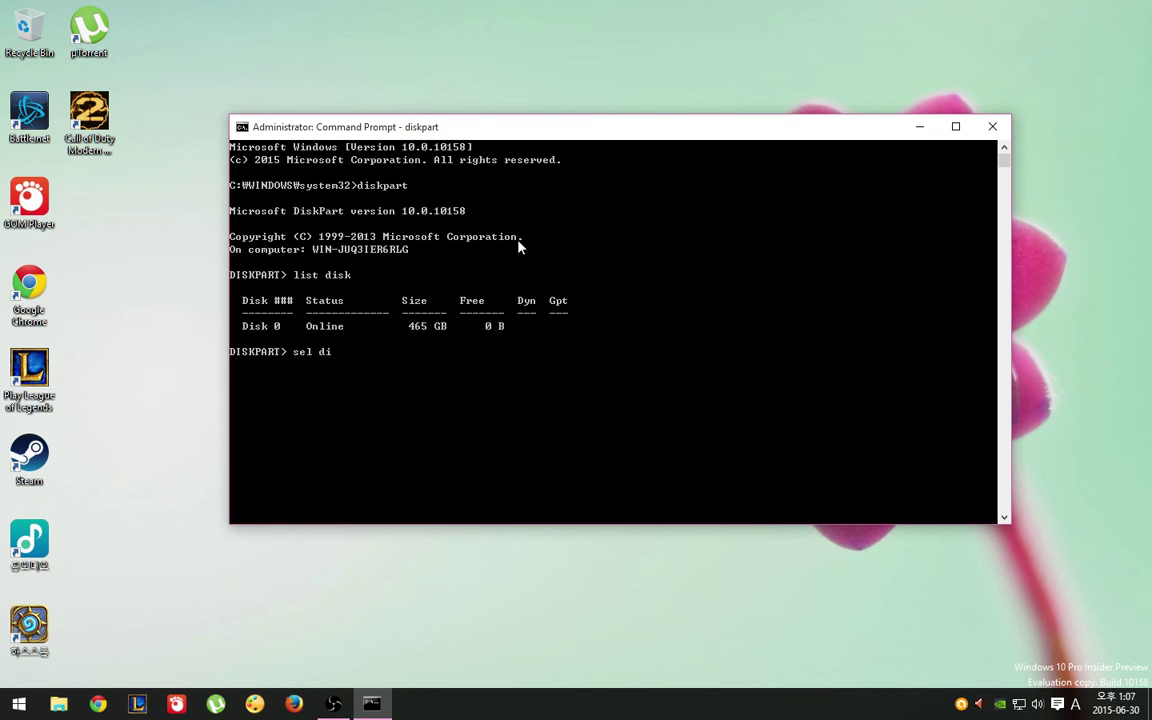
{"action": "type", "text": "sk 0"}
{"action": "key", "text": "Return"}
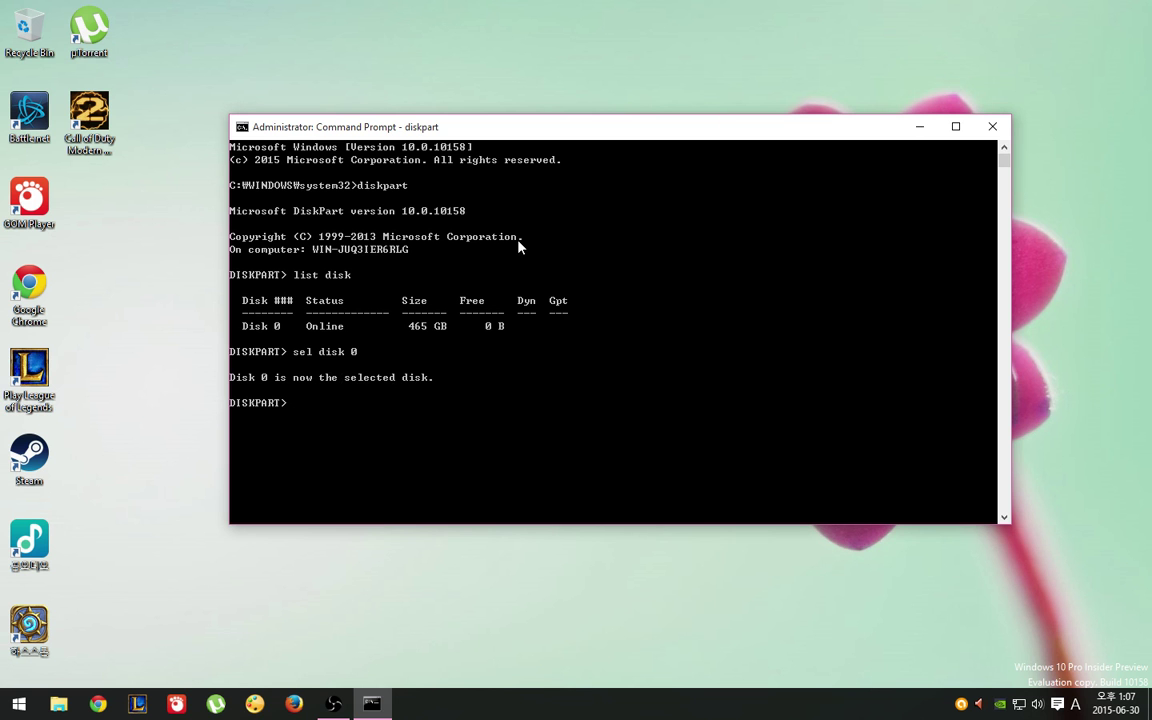
{"action": "type", "text": "list part"}
{"action": "key", "text": "Return"}
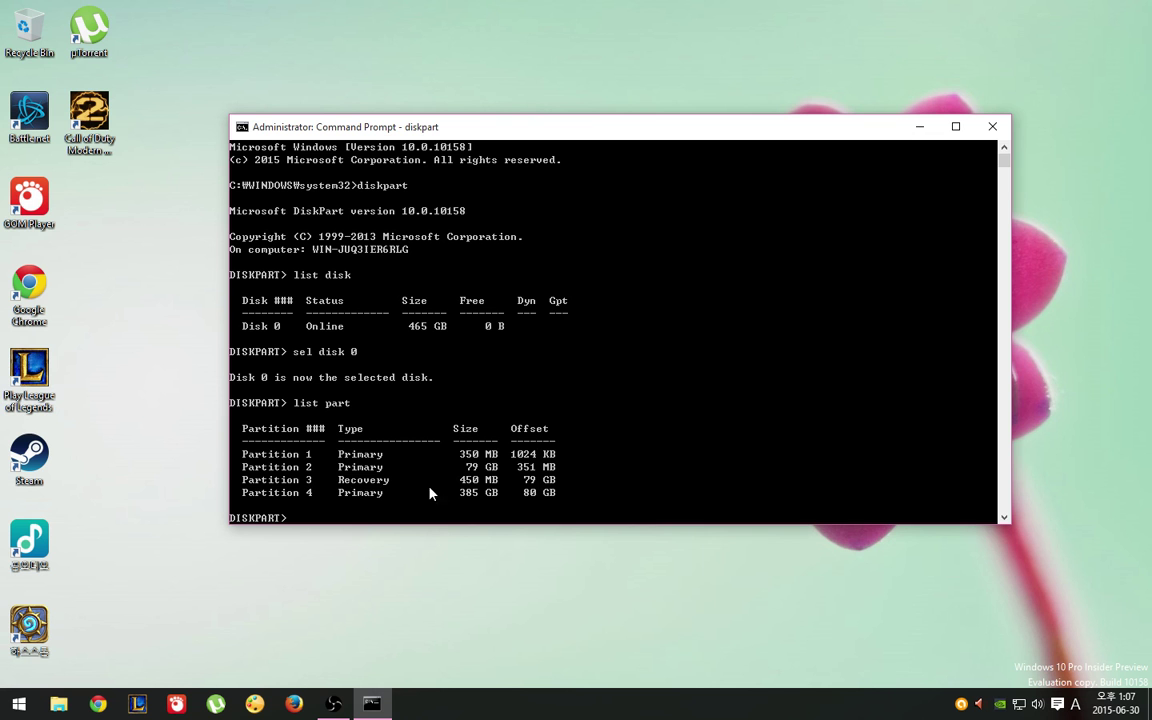
Step: Highlight the Partition 3 Recovery row in the partition list to examine it, and clear the highlight
{"action": "left_click", "coordinate": [246, 481]}
{"action": "left_click_drag", "start_coordinate": [246, 481], "coordinate": [545, 484]}
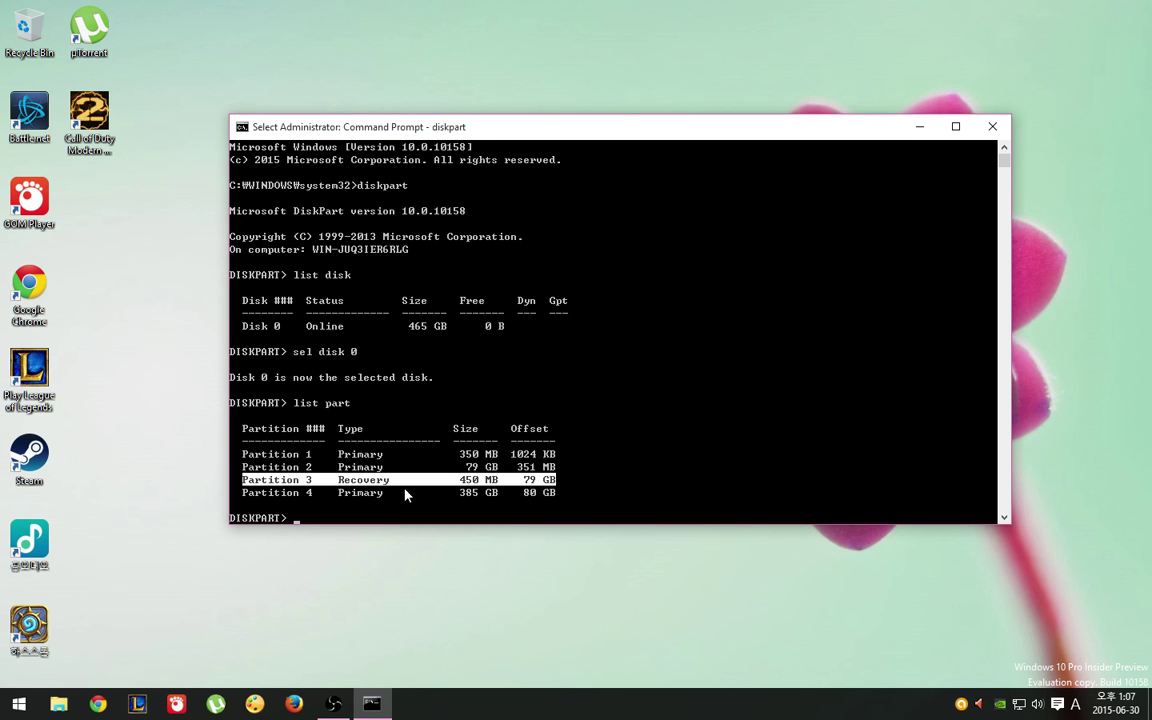
{"action": "scroll", "coordinate": [370, 425], "scroll_direction": "down", "scroll_amount": 2}
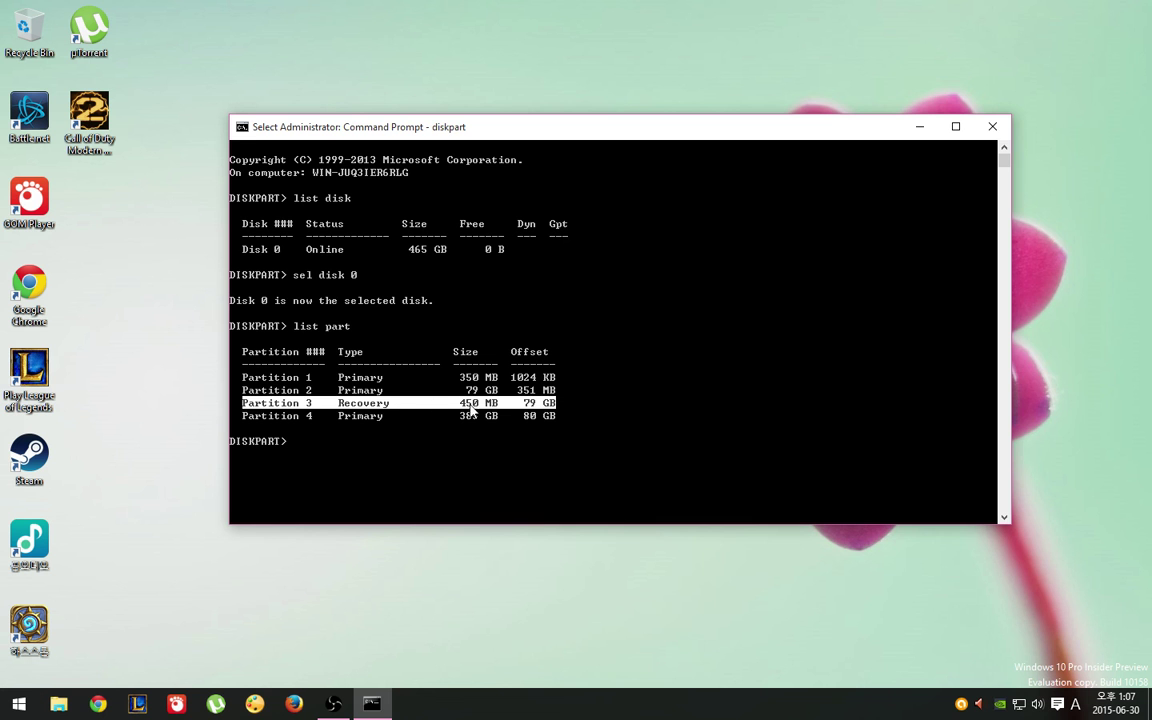
{"action": "right_click", "coordinate": [365, 430]}
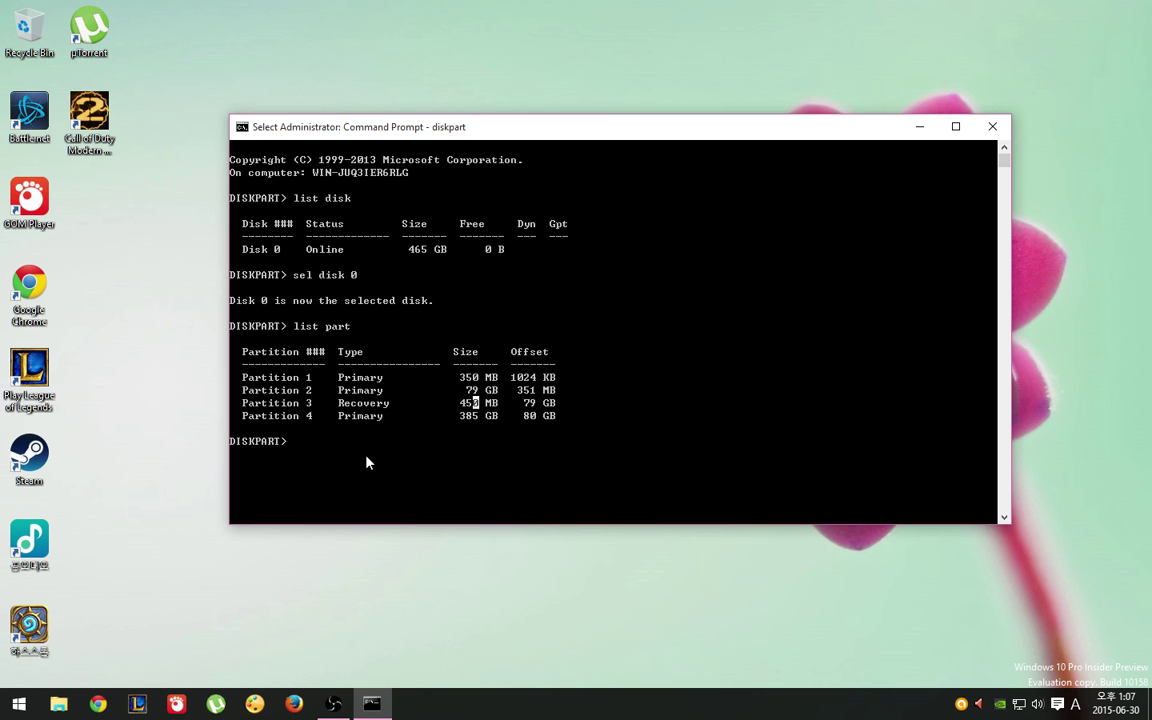
Step: Select partition 3 in DiskPart with "sel part 3"
{"action": "type", "text": "sel "}
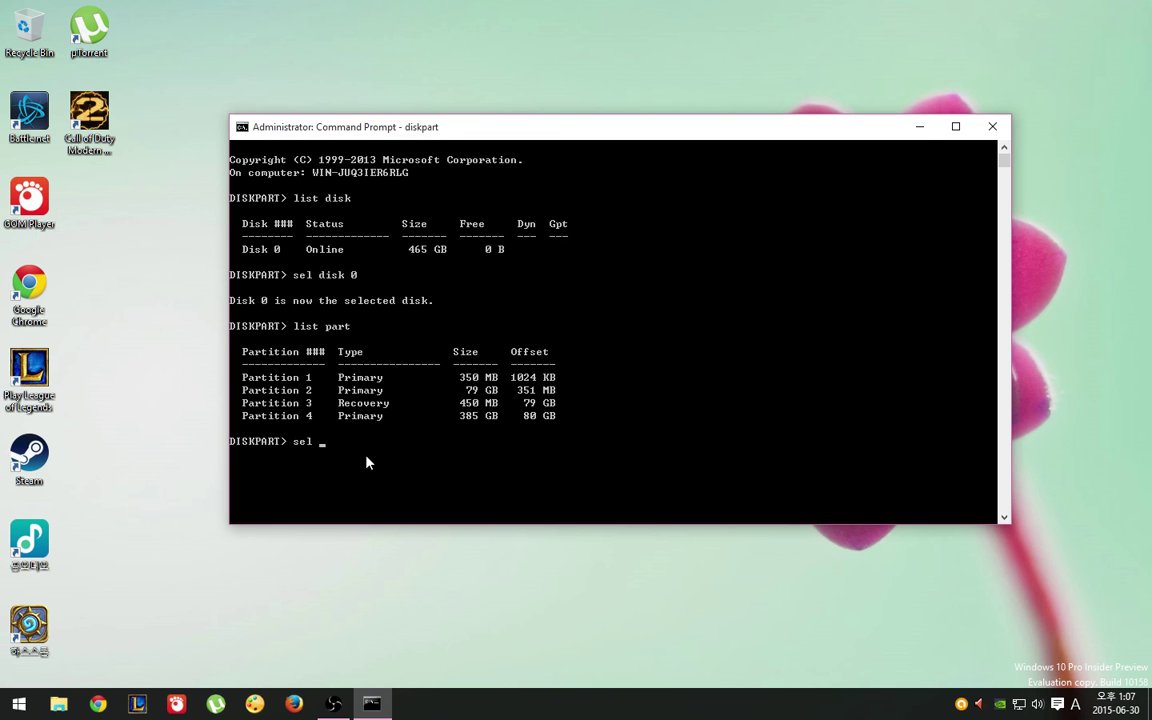
{"action": "type", "text": "part 3"}
{"action": "key", "text": "Return"}
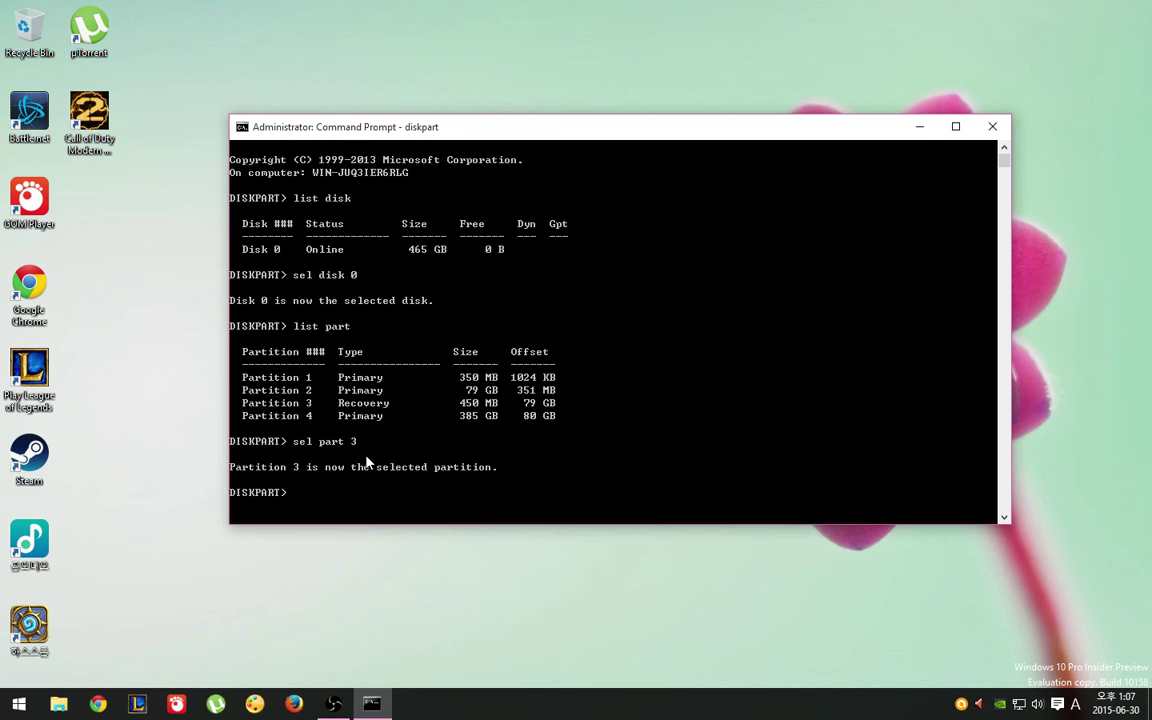
Step: Write "format quick fs=ntfs" at the DiskPart prompt without running it
{"action": "type", "text": "form"}
{"action": "key", "text": "BackSpace"}
{"action": "key", "text": "BackSpace"}
{"action": "key", "text": "BackSpace"}
{"action": "key", "text": "BackSpace"}
{"action": "type", "text": "format quick fs=ntfs"}
Step: Highlight the Partition 3 row, the "sel part 3" command and the unexecuted format command to examine them
{"action": "left_click_drag", "start_coordinate": [244, 404], "coordinate": [563, 415]}
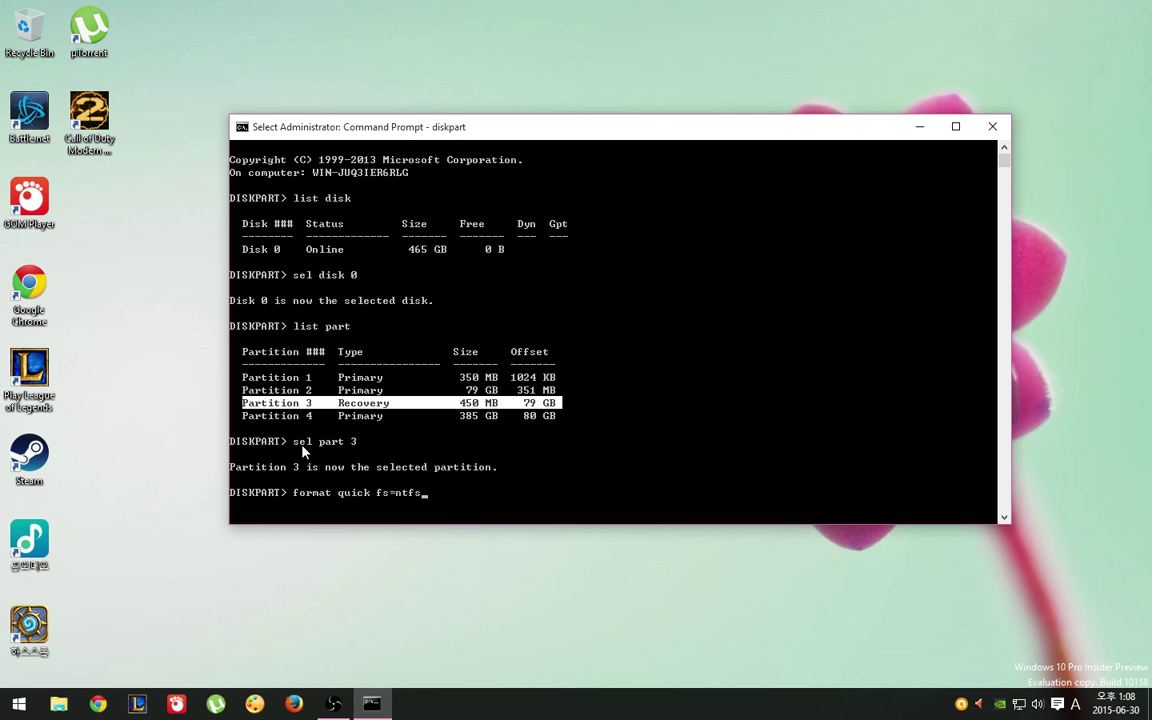
{"action": "left_click_drag", "start_coordinate": [293, 441], "coordinate": [375, 447]}
{"action": "left_click", "coordinate": [373, 443]}
{"action": "left_click_drag", "start_coordinate": [294, 492], "coordinate": [419, 496]}
{"action": "left_click", "coordinate": [455, 492]}
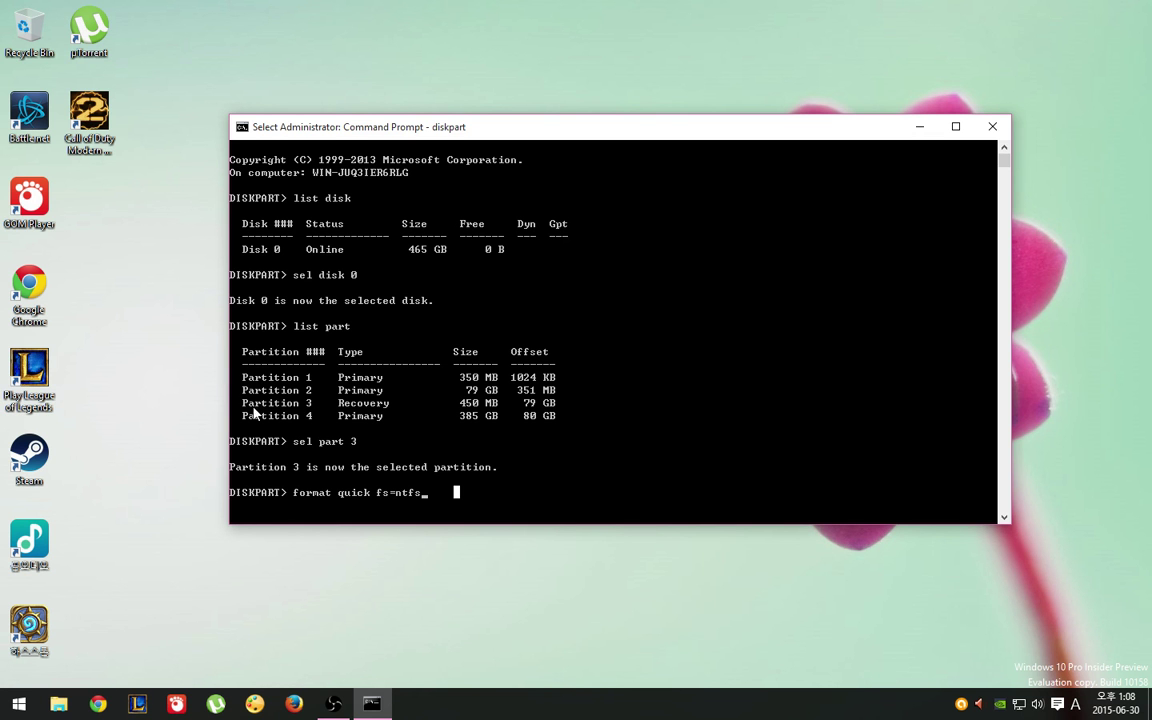
{"action": "left_click_drag", "start_coordinate": [241, 402], "coordinate": [312, 408]}
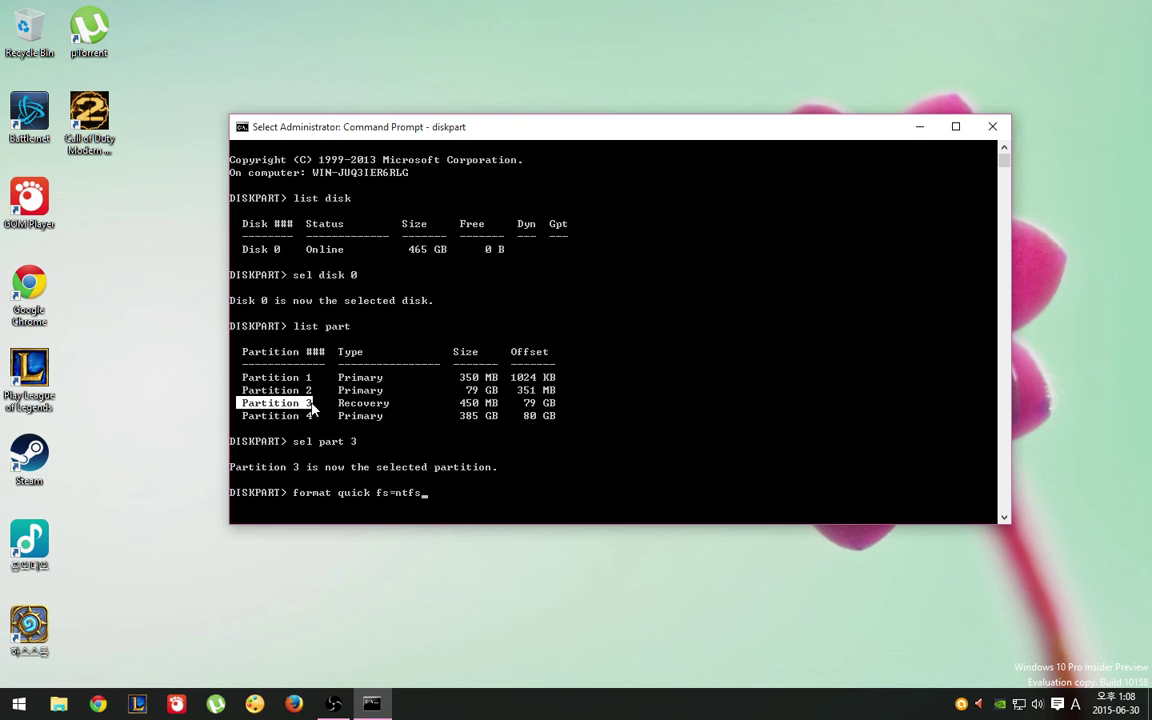
{"action": "left_click", "coordinate": [495, 456]}
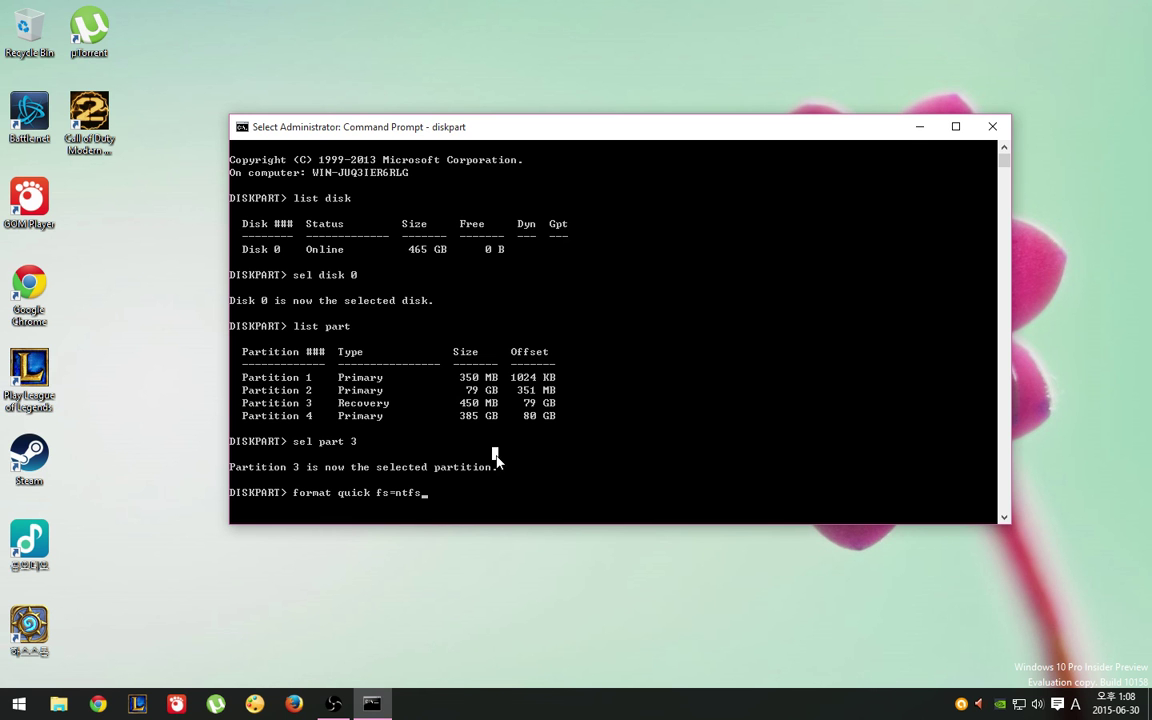
Step: Erase the unexecuted format command from the DiskPart prompt, leaving it empty
{"action": "key", "text": "Escape"}
{"action": "key", "text": "BackSpace"}
{"action": "key", "text": "BackSpace"}
{"action": "key", "text": "BackSpace"}
{"action": "key", "text": "BackSpace"}
{"action": "key", "text": "BackSpace"}
{"action": "key", "text": "BackSpace"}
{"action": "key", "text": "BackSpace"}
{"action": "key", "text": "BackSpace"}
{"action": "key", "text": "BackSpace"}
{"action": "key", "text": "BackSpace"}
{"action": "key", "text": "BackSpace"}
{"action": "key", "text": "BackSpace"}
{"action": "key", "text": "BackSpace"}
{"action": "key", "text": "BackSpace"}
{"action": "key", "text": "BackSpace"}
{"action": "key", "text": "BackSpace"}
{"action": "key", "text": "BackSpace"}
{"action": "key", "text": "BackSpace"}
{"action": "key", "text": "BackSpace"}
{"action": "key", "text": "BackSpace"}
{"action": "type", "text": "ded"}
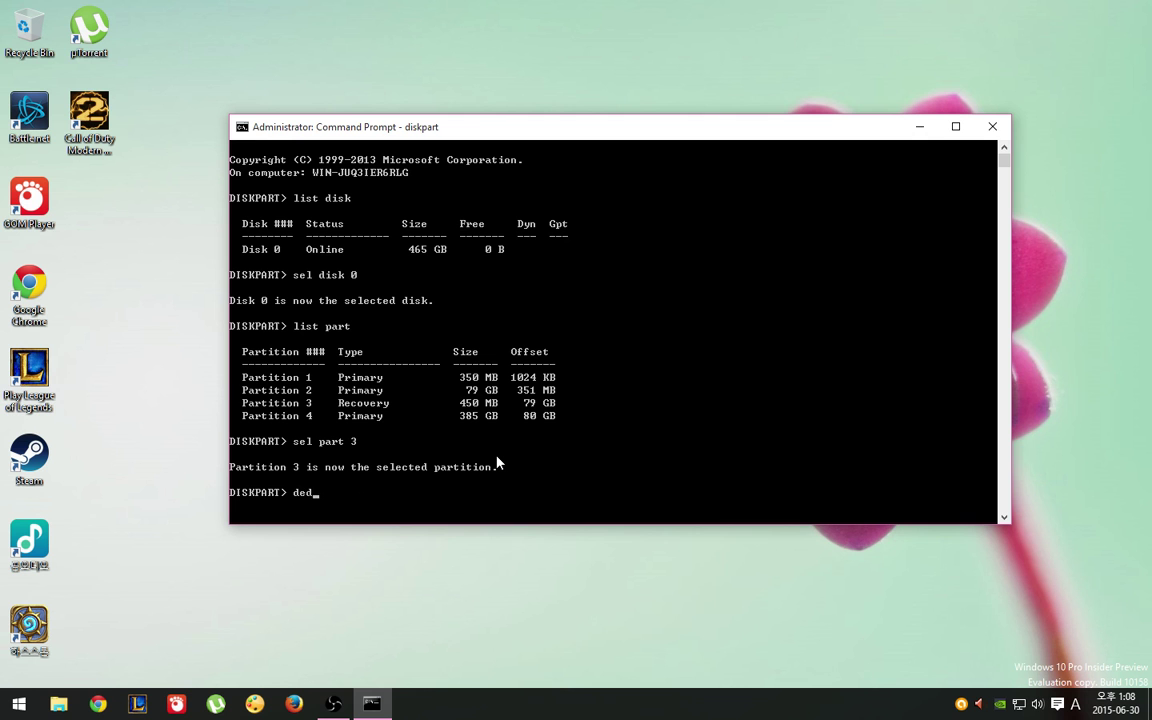
{"action": "key", "text": "BackSpace"}
{"action": "key", "text": "Escape"}
Step: Highlight the whole Partition 3 Recovery row twice to point it out, clearing the highlight each time
{"action": "left_click", "coordinate": [245, 403]}
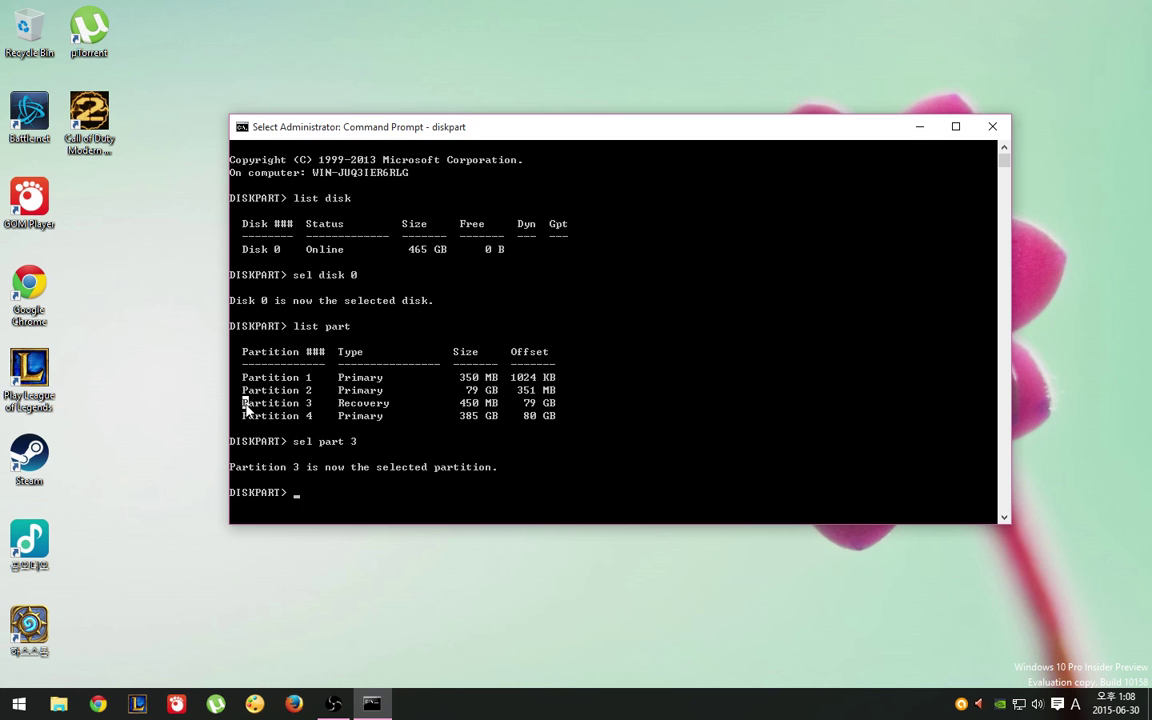
{"action": "left_click_drag", "start_coordinate": [245, 403], "coordinate": [552, 404]}
{"action": "left_click", "coordinate": [616, 453]}
{"action": "left_click_drag", "start_coordinate": [244, 403], "coordinate": [545, 411]}
{"action": "left_click", "coordinate": [590, 416]}
Step: Leave DiskPart with "exit" and close the administrator Command Prompt with a second "exit"
{"action": "type", "text": "exit"}
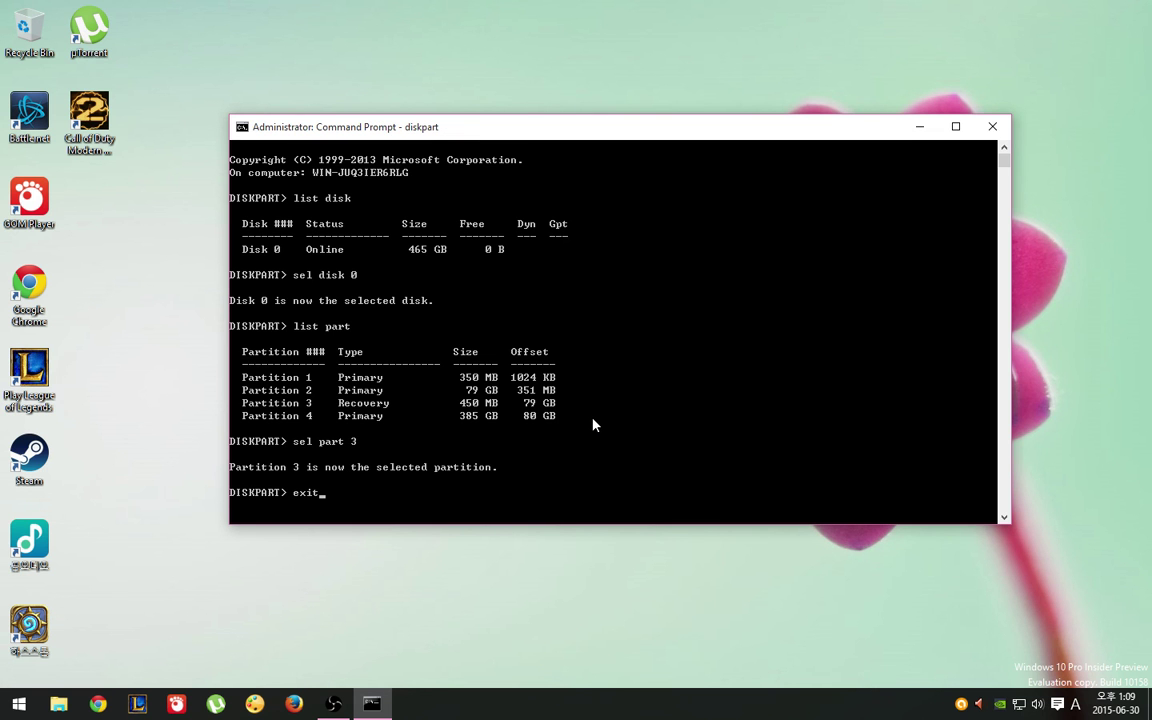
{"action": "key", "text": "Return"}
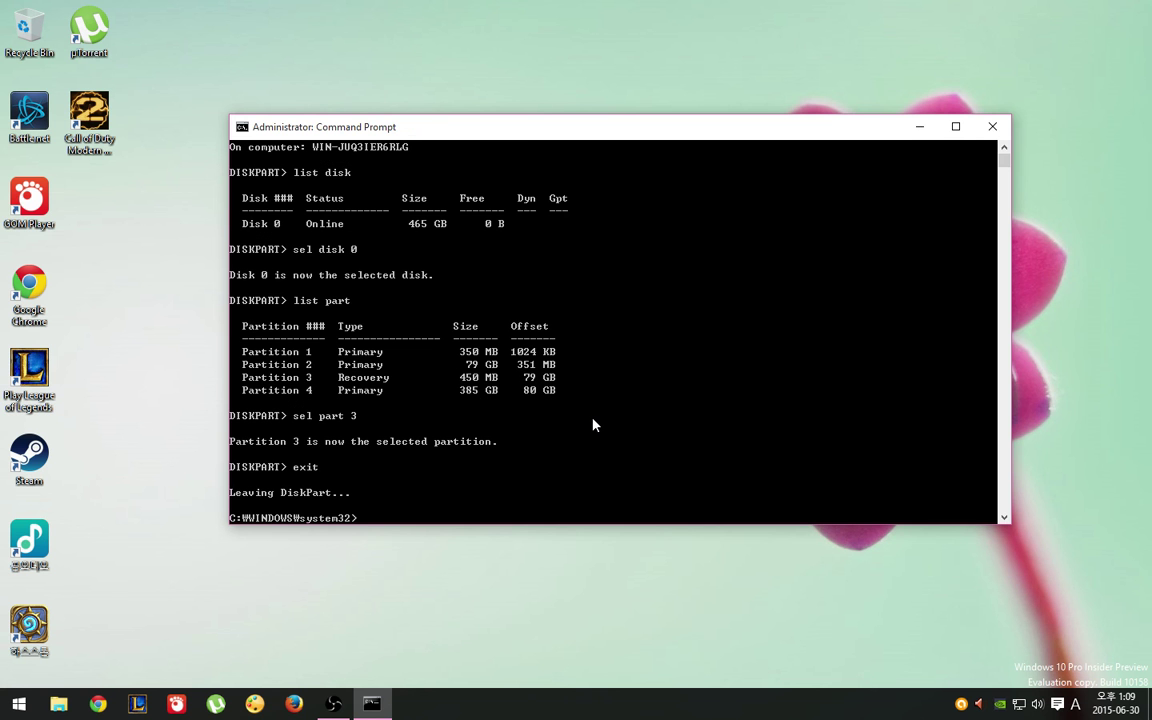
{"action": "type", "text": "exit"}
{"action": "key", "text": "BackSpace"}
{"action": "key", "text": "BackSpace"}
{"action": "key", "text": "BackSpace"}
{"action": "type", "text": "xit"}
{"action": "key", "text": "Return"}
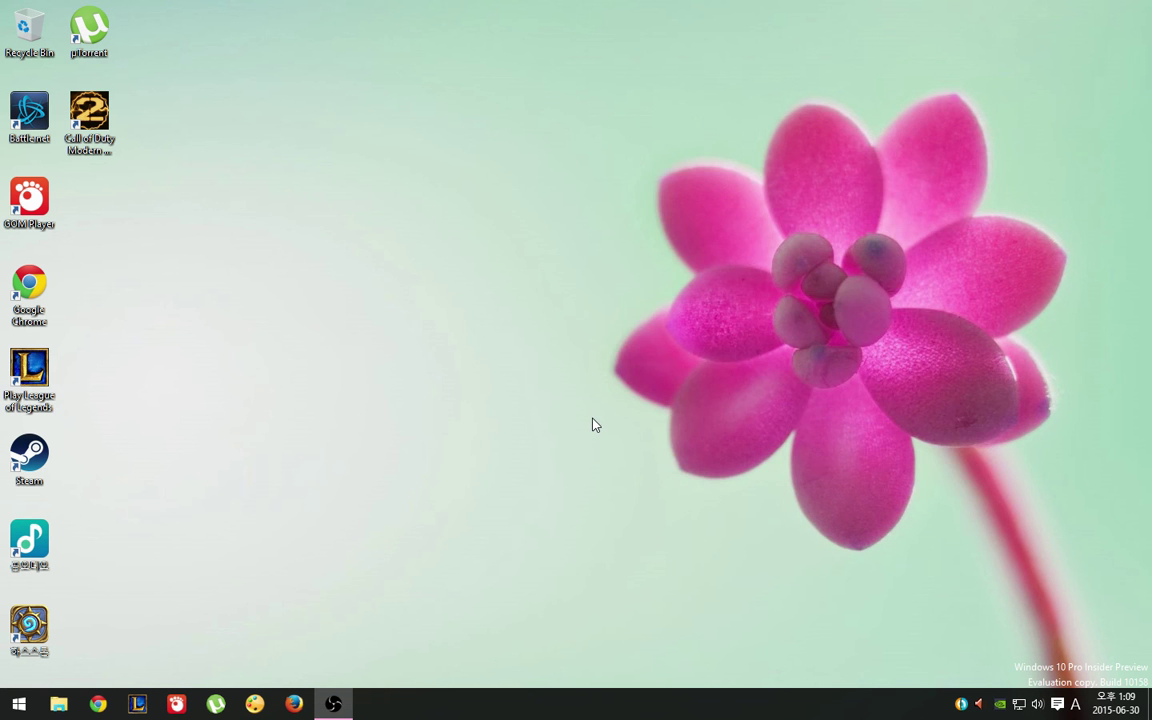
{"action": "left_click_drag", "start_coordinate": [658, 164], "coordinate": [923, 537]}
{"action": "left_click_drag", "start_coordinate": [541, 67], "coordinate": [1071, 571]}
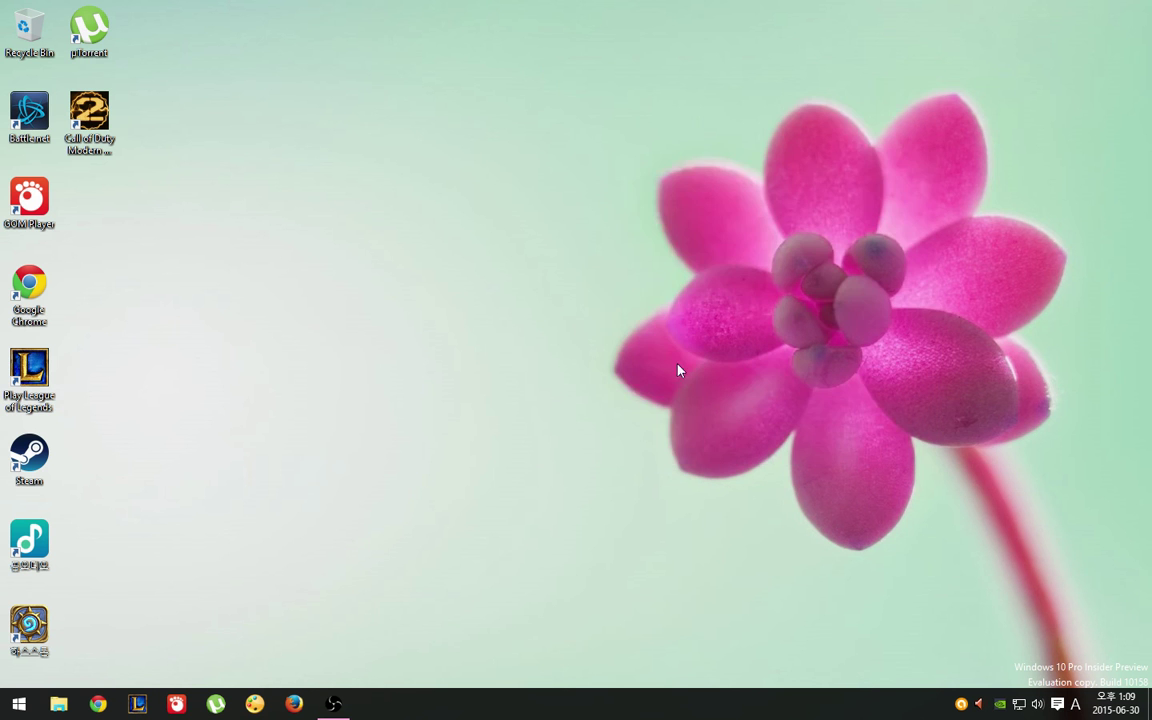
{"action": "left_click_drag", "start_coordinate": [636, 188], "coordinate": [668, 391]}
{"action": "left_click_drag", "start_coordinate": [506, 147], "coordinate": [640, 225]}
Step: Open the desktop's Personalization settings, view the available themes through Theme settings, and close the theme window
{"action": "right_click", "coordinate": [380, 260]}
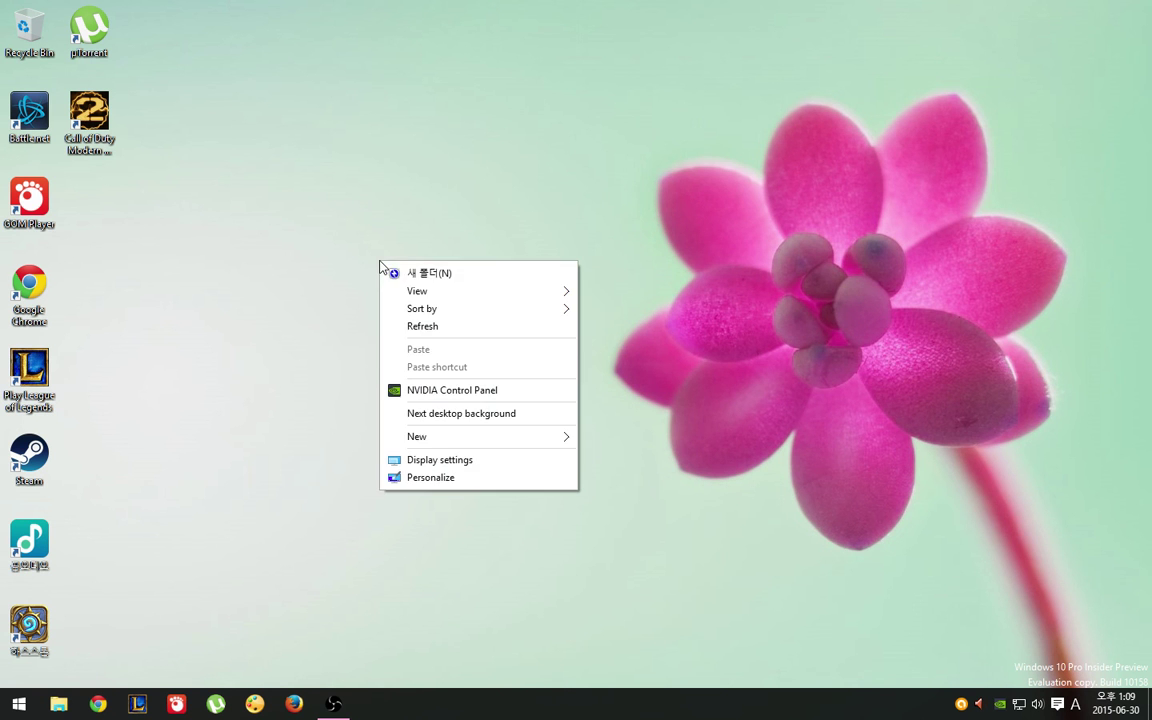
{"action": "left_click", "coordinate": [468, 480]}
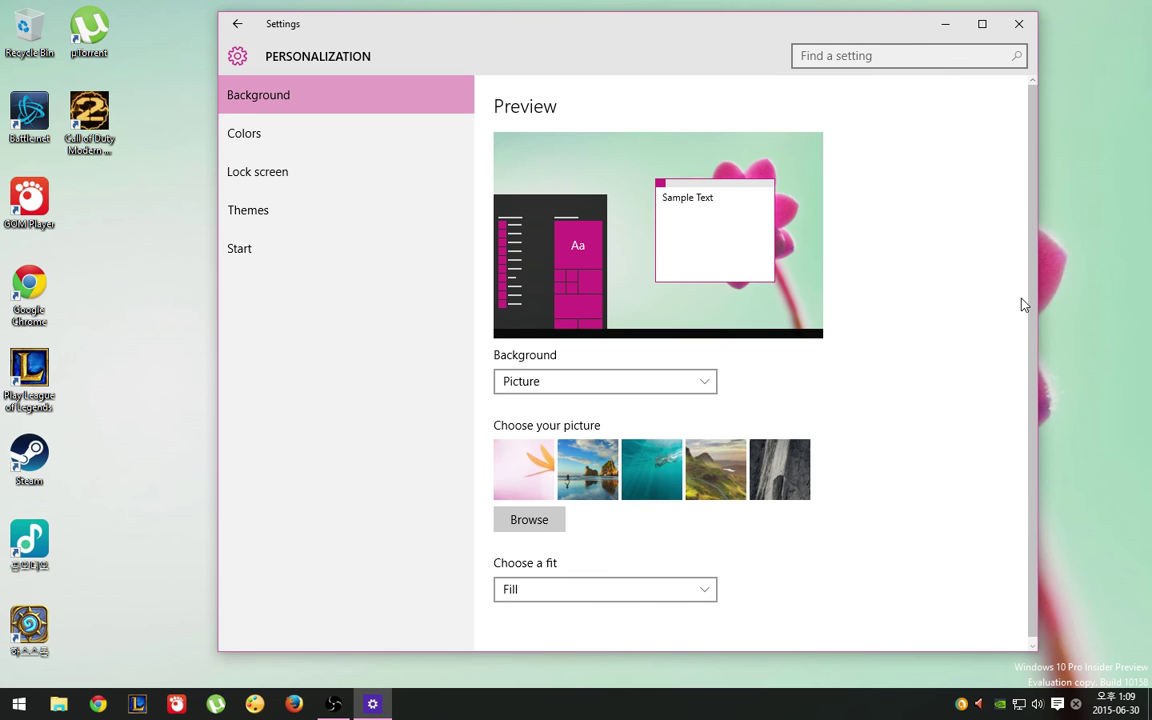
{"action": "left_click", "coordinate": [281, 219]}
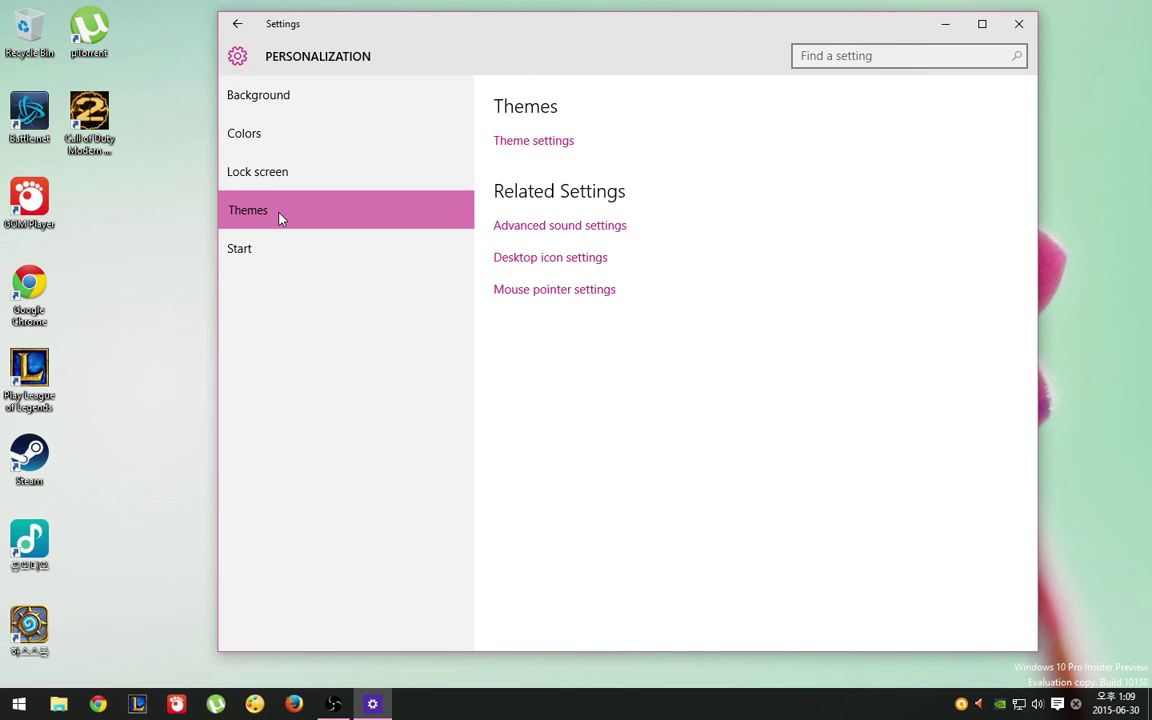
{"action": "left_click", "coordinate": [535, 143]}
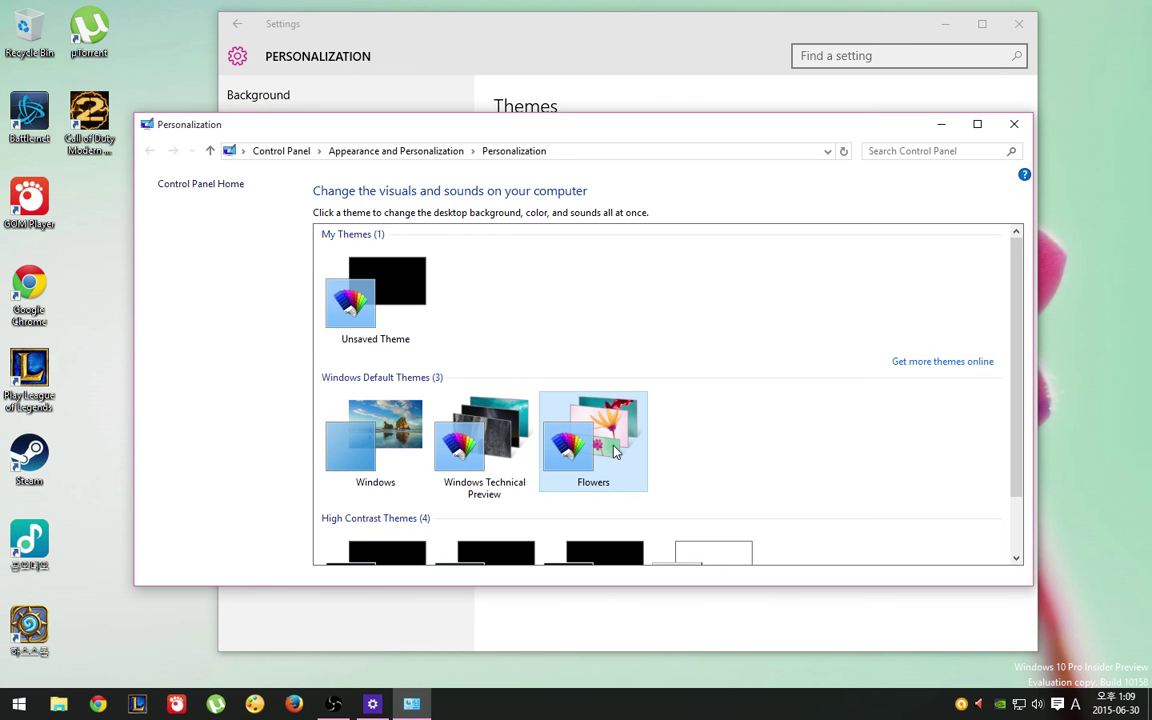
{"action": "left_click", "coordinate": [1014, 124]}
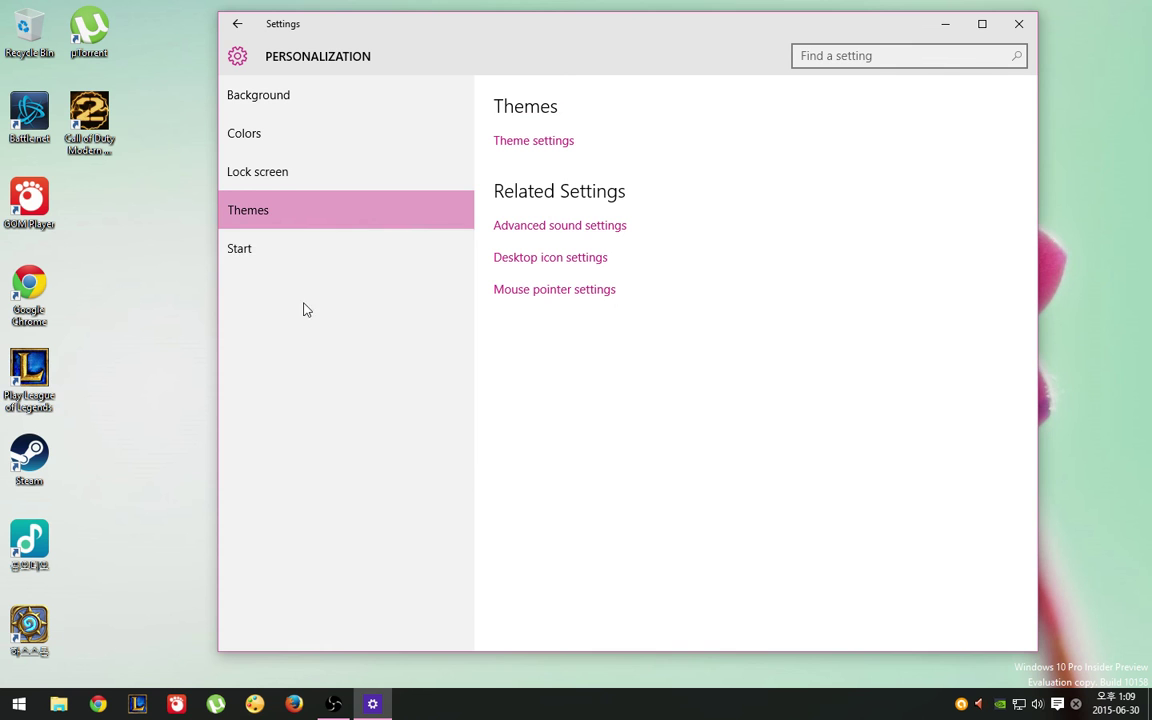
Step: Turn off showing recently opened items in Jump Lists in the Start personalization settings, and close Settings
{"action": "left_click", "coordinate": [260, 249]}
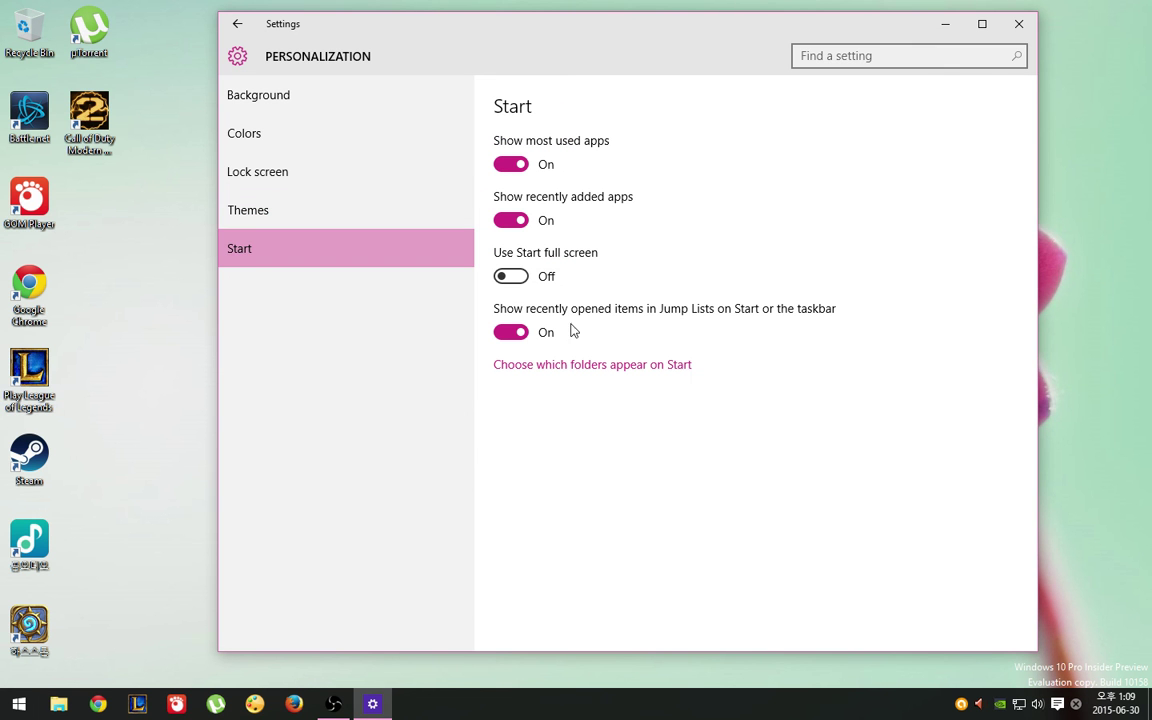
{"action": "left_click", "coordinate": [507, 340]}
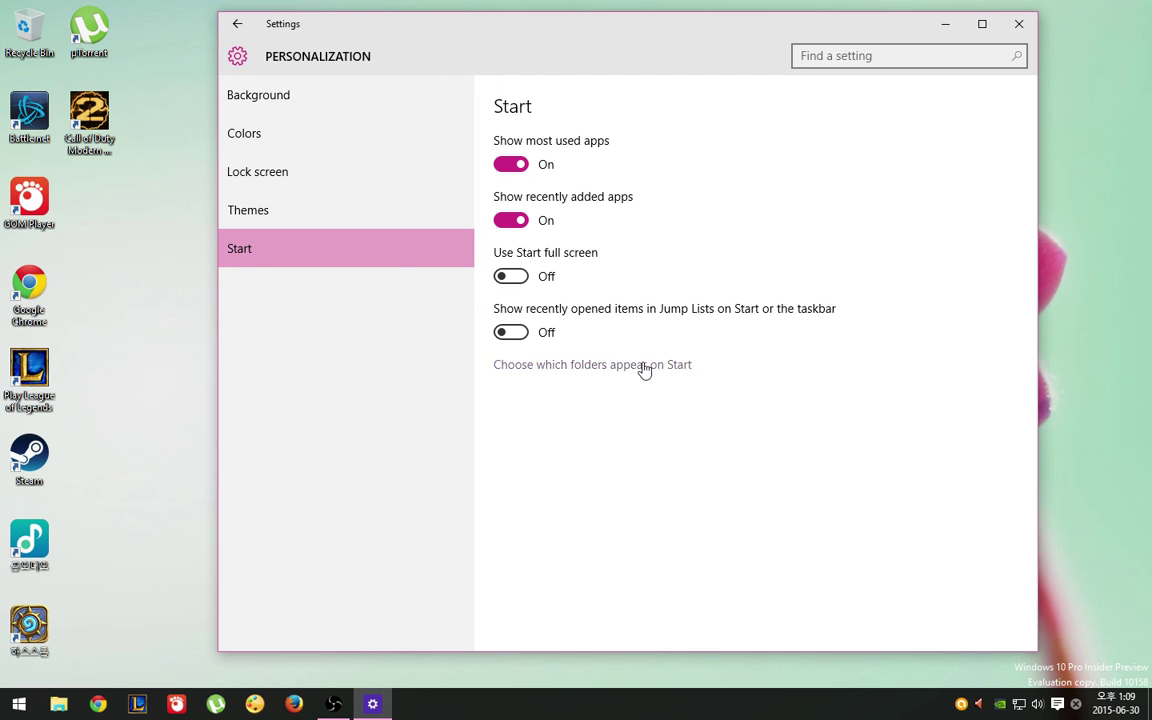
{"action": "left_click", "coordinate": [237, 23]}
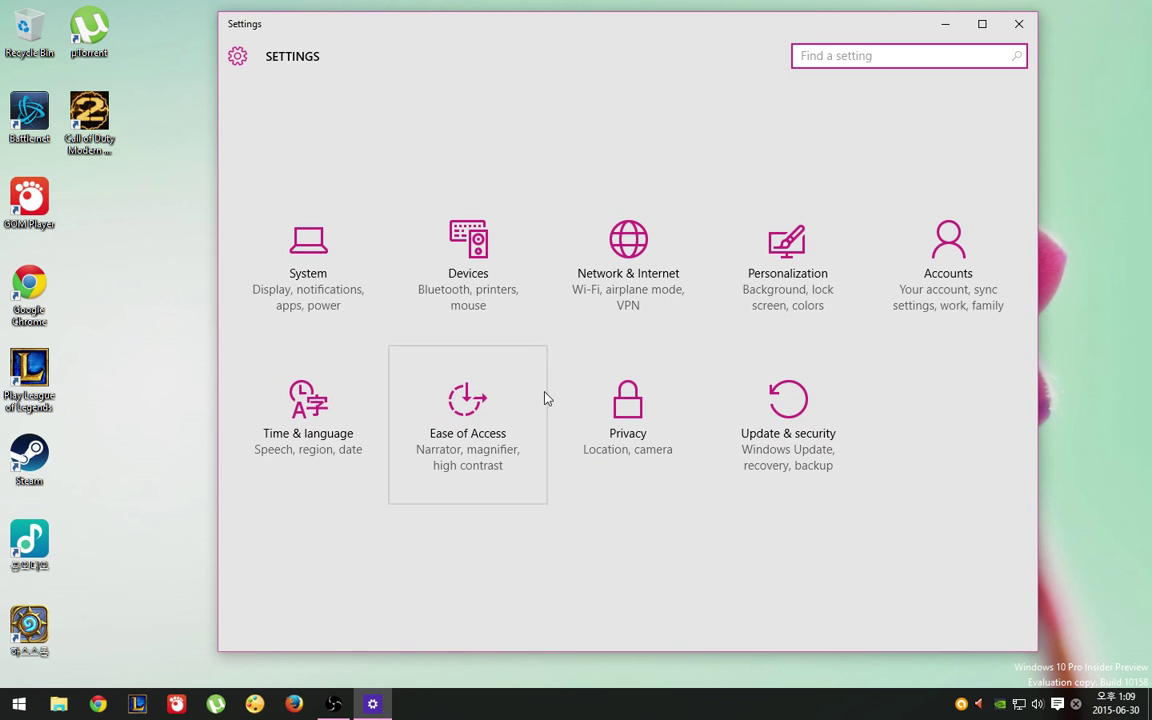
{"action": "left_click", "coordinate": [1019, 23]}
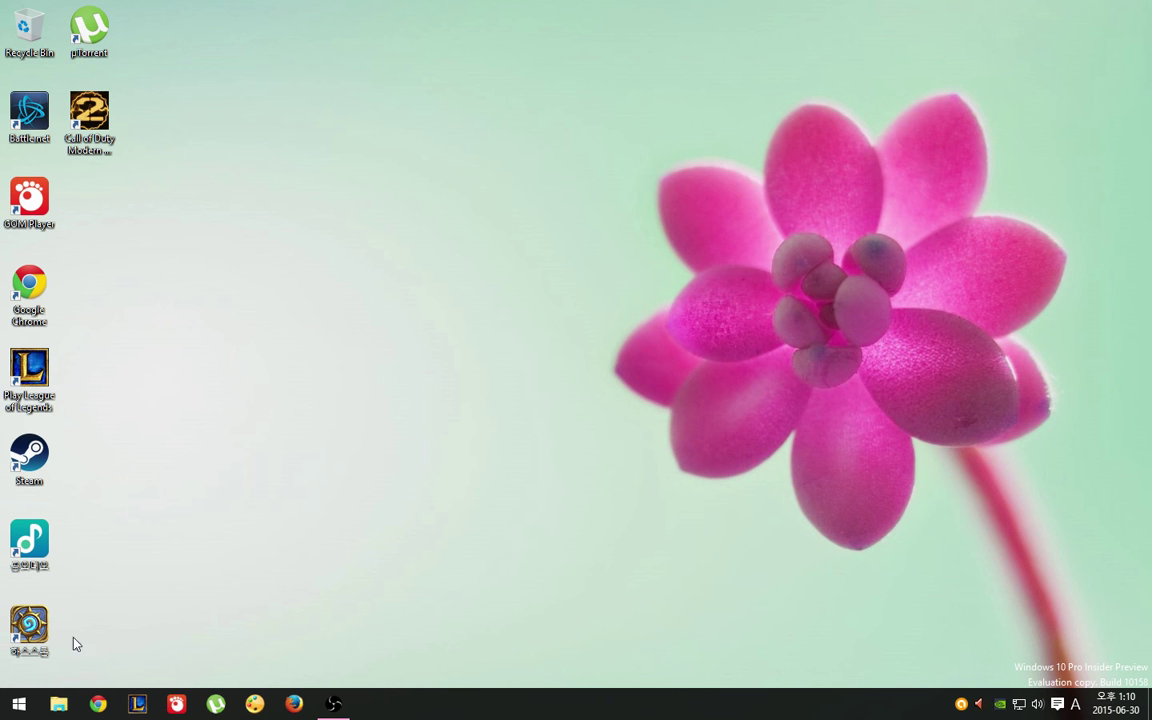
{"action": "left_click_drag", "start_coordinate": [78, 650], "coordinate": [152, 524]}
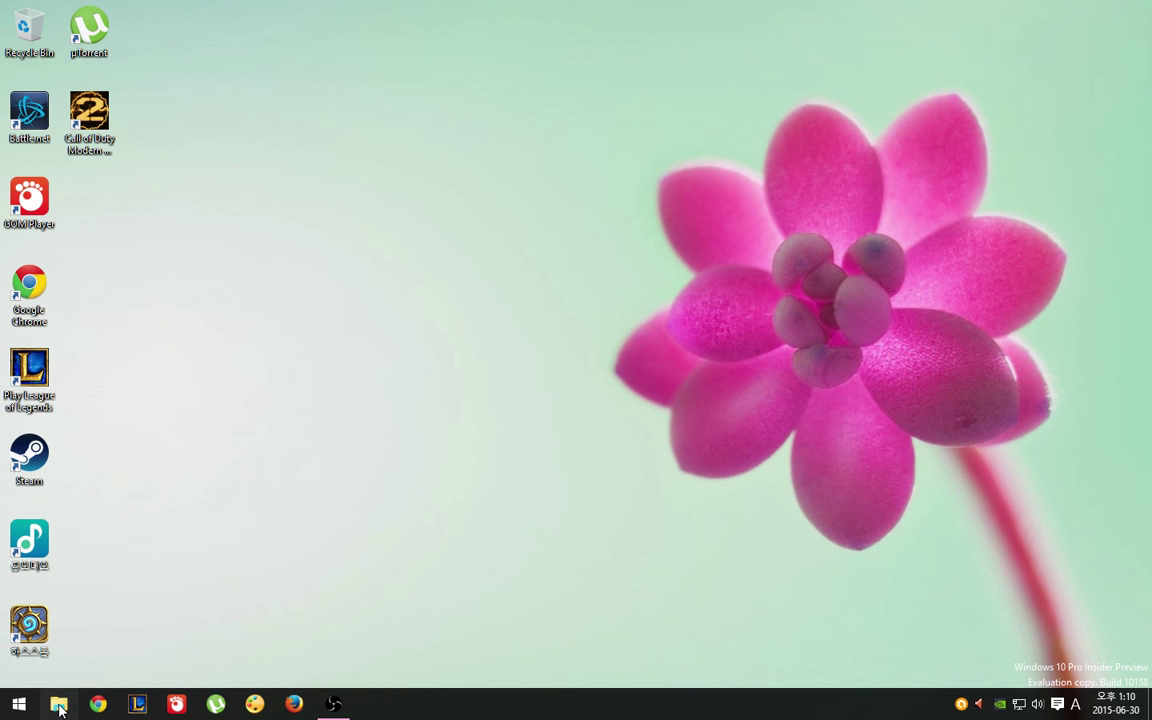
Step: Browse to the Internet Explorer folder in Program Files (x86) on drive C:, select iexplore to point it out, and close the window
{"action": "key", "text": "super+e"}
{"action": "left_click", "coordinate": [72, 219]}
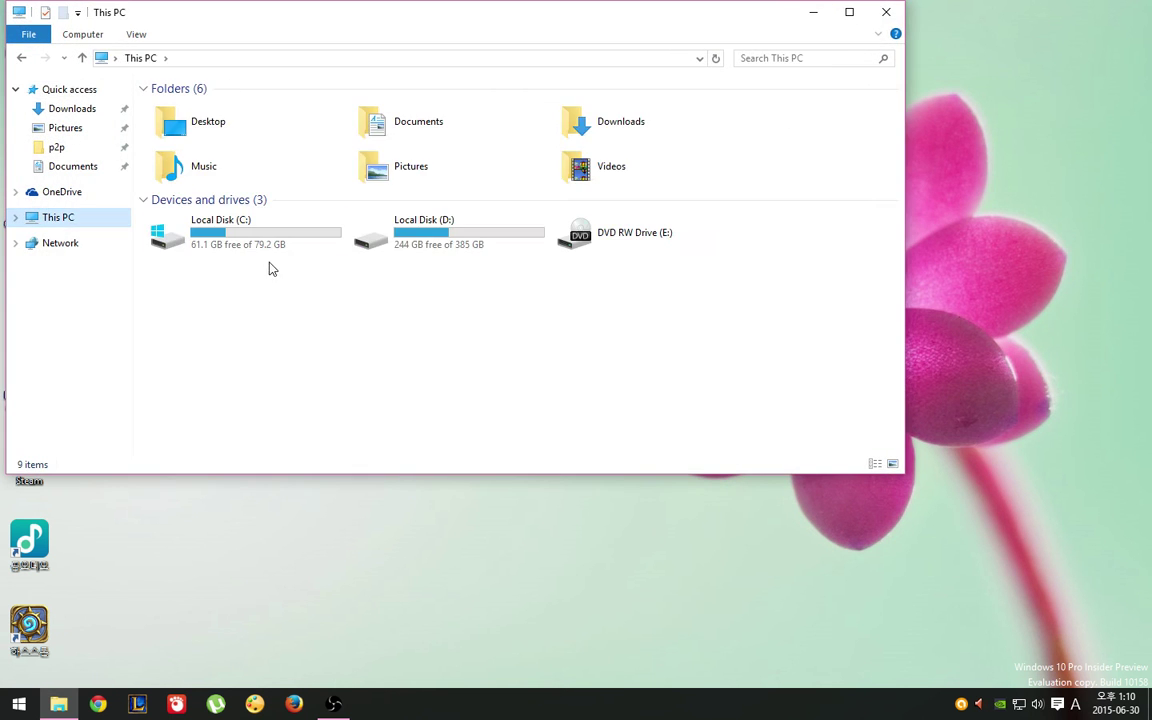
{"action": "double_click", "coordinate": [262, 240]}
{"action": "double_click", "coordinate": [222, 193]}
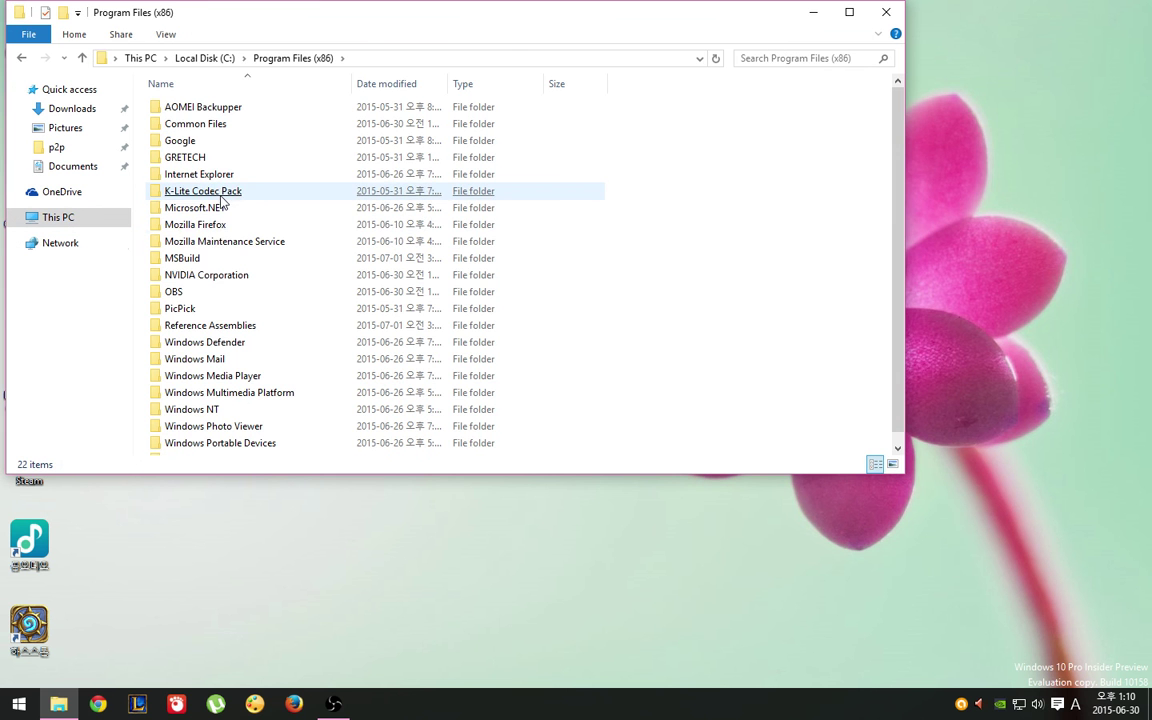
{"action": "double_click", "coordinate": [214, 176]}
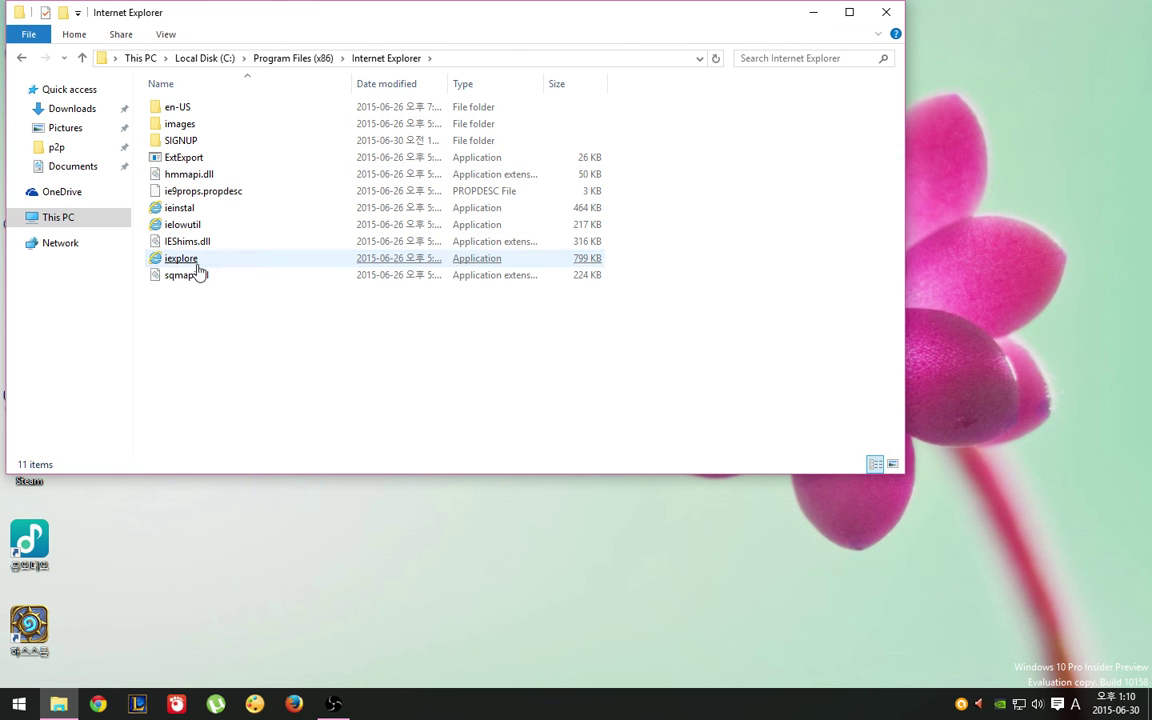
{"action": "left_click", "coordinate": [182, 259]}
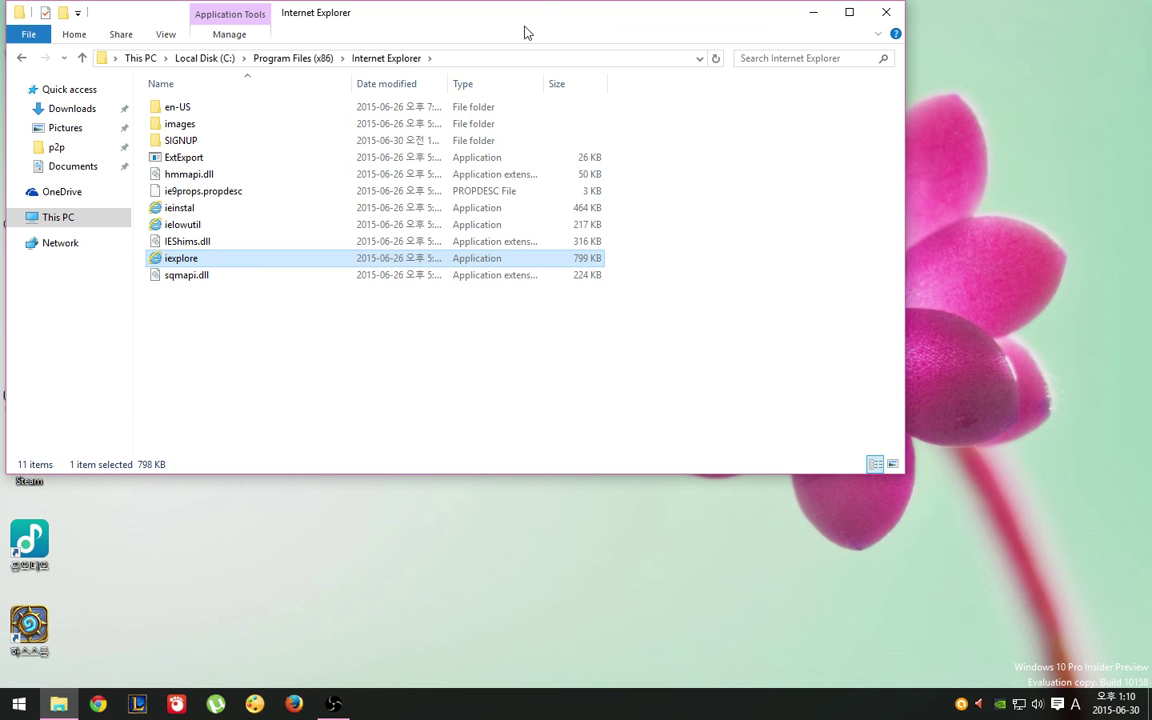
{"action": "left_click_drag", "start_coordinate": [543, 13], "coordinate": [696, 89]}
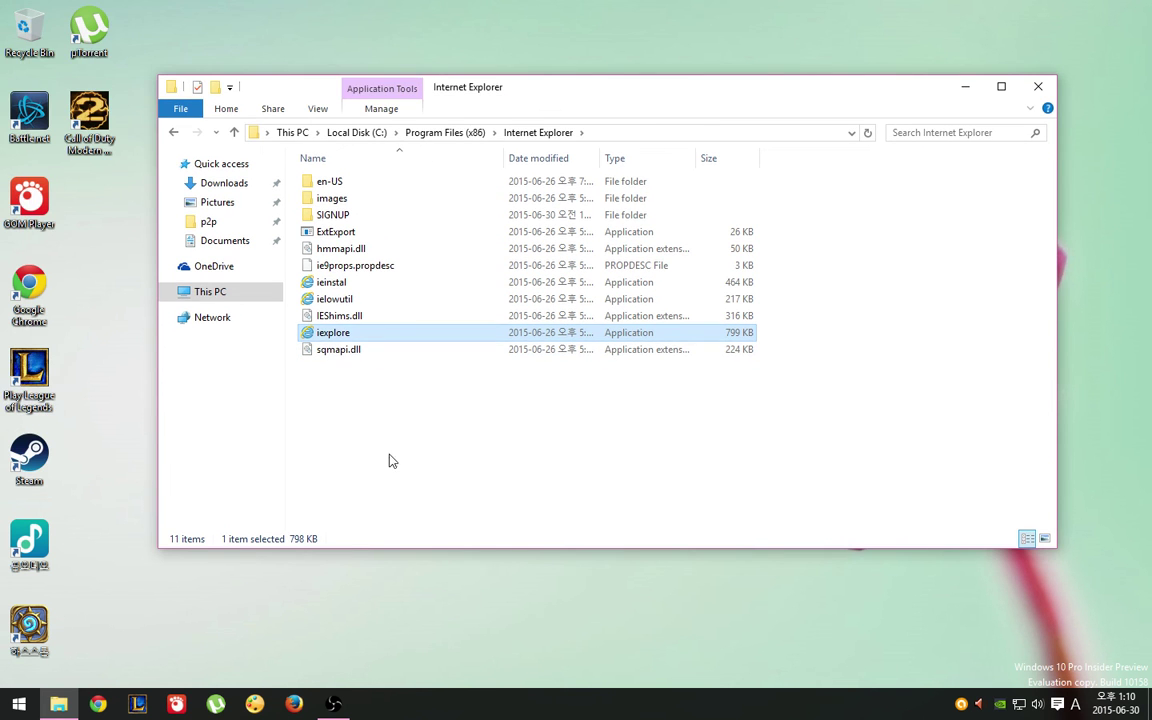
{"action": "left_click", "coordinate": [1036, 86]}
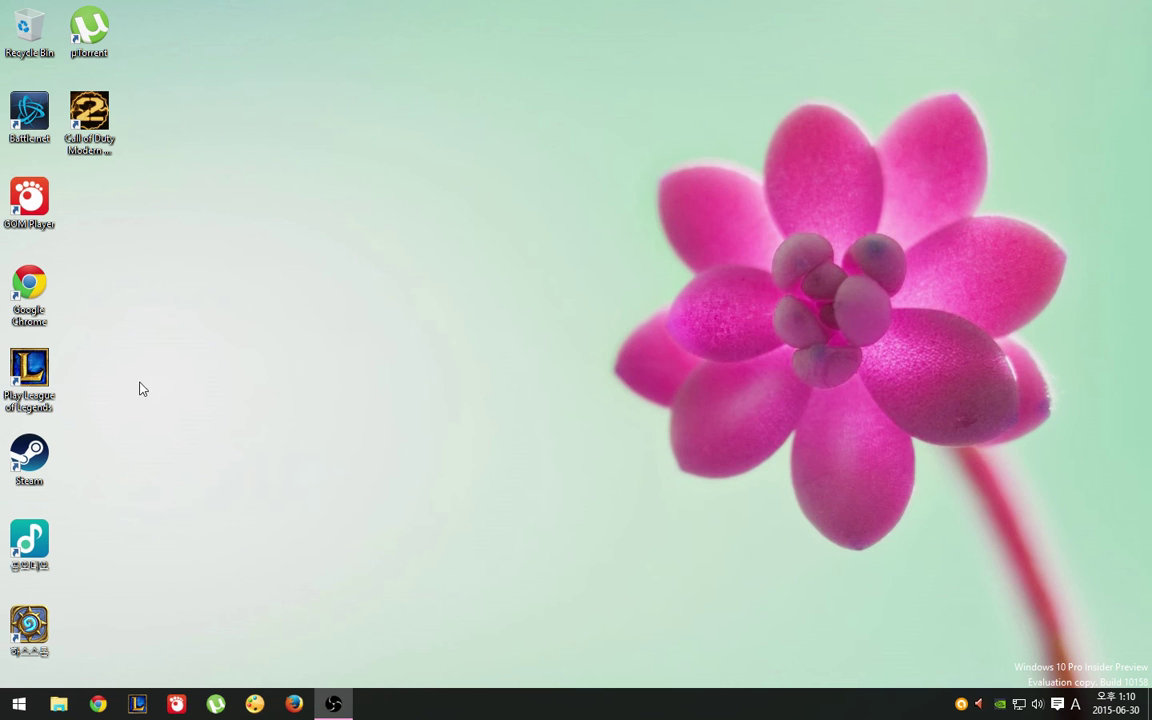